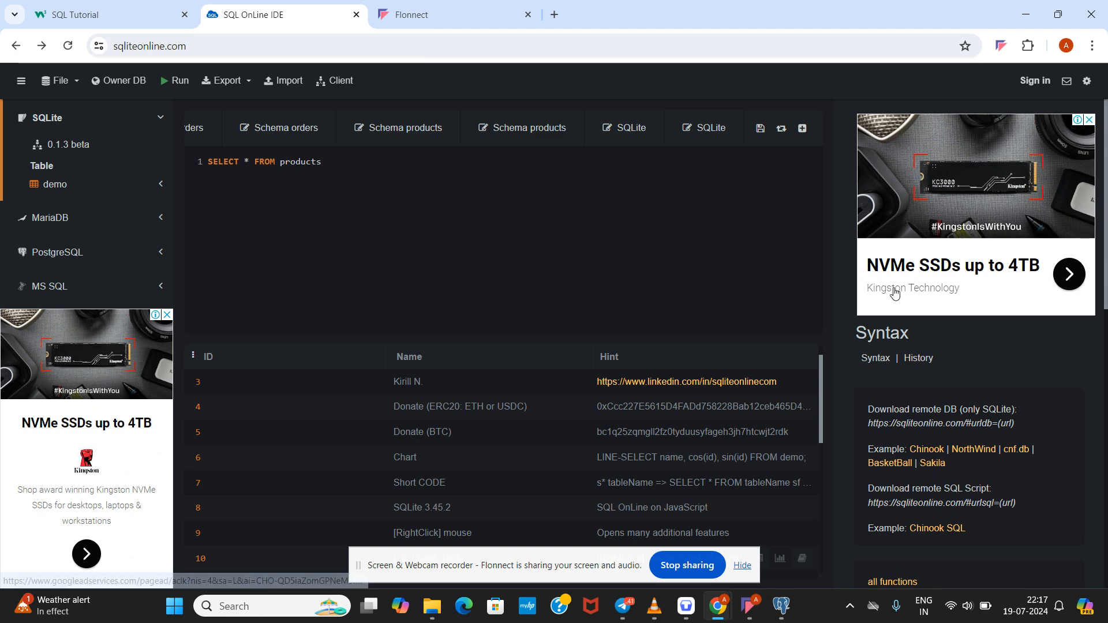
Step: Bring the Downloads folder window to the front
{"action": "left_click", "coordinate": [741, 565]}
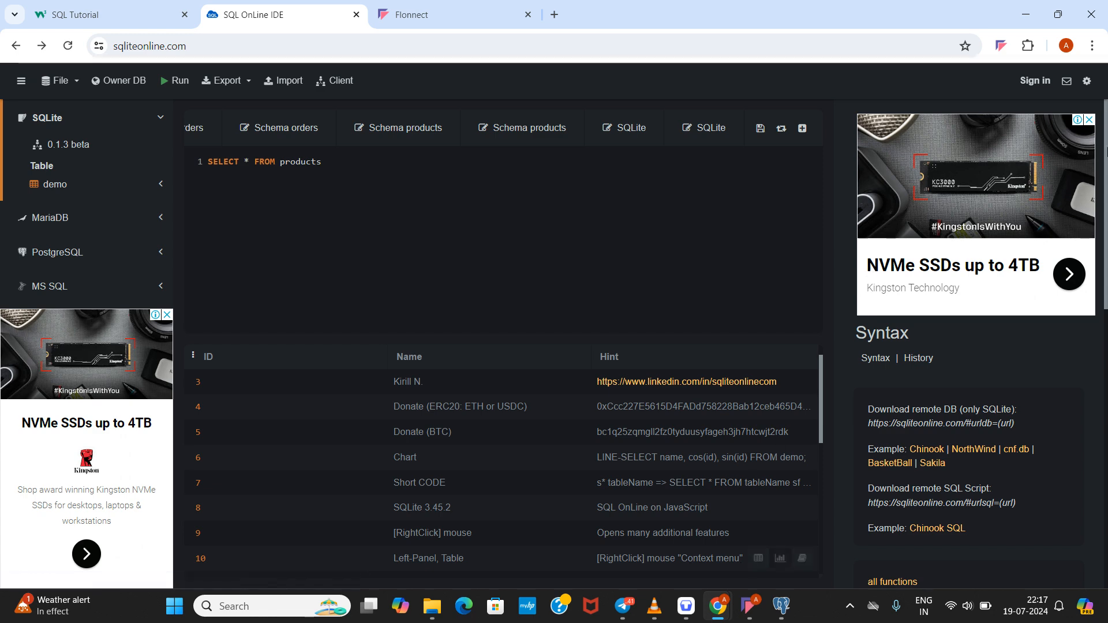
{"action": "mouse_move", "coordinate": [1107, 143]}
{"action": "left_mouse_down"}
{"action": "mouse_move", "coordinate": [1107, 172]}
{"action": "mouse_move", "coordinate": [1107, 150]}
{"action": "left_mouse_up"}
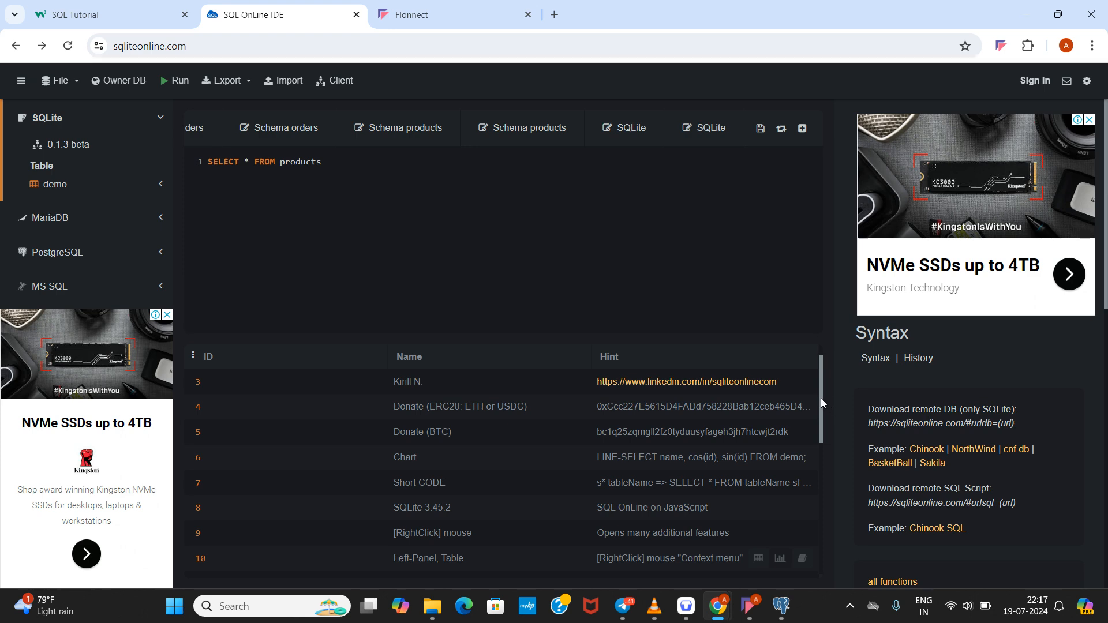
{"action": "left_click_drag", "start_coordinate": [821, 399], "coordinate": [823, 411]}
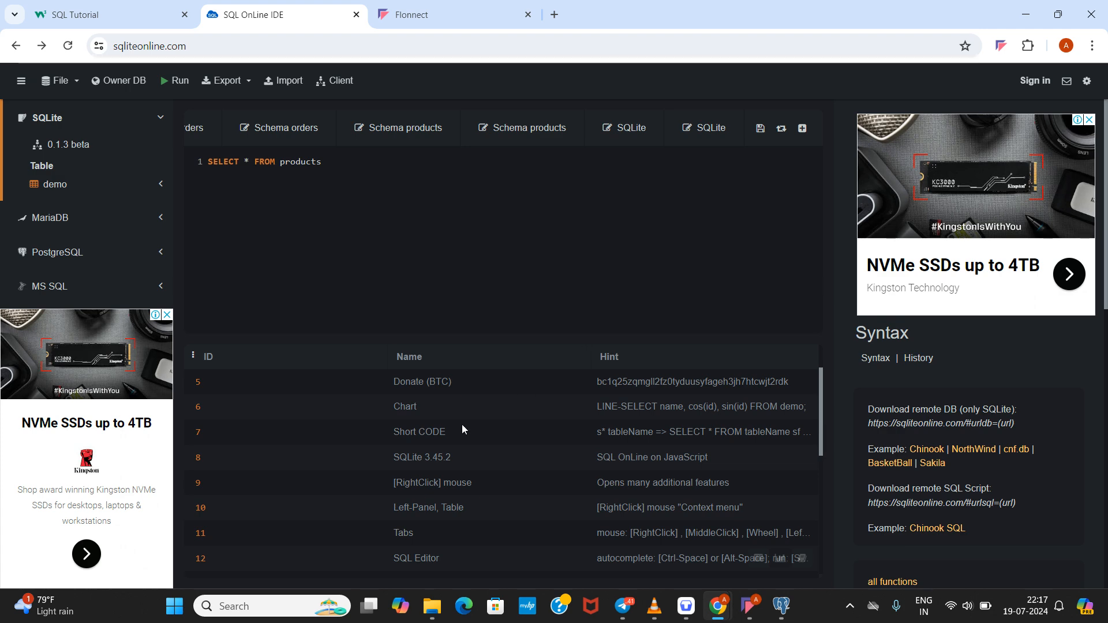
{"action": "mouse_move", "coordinate": [433, 603]}
{"action": "left_click", "coordinate": [434, 539]}
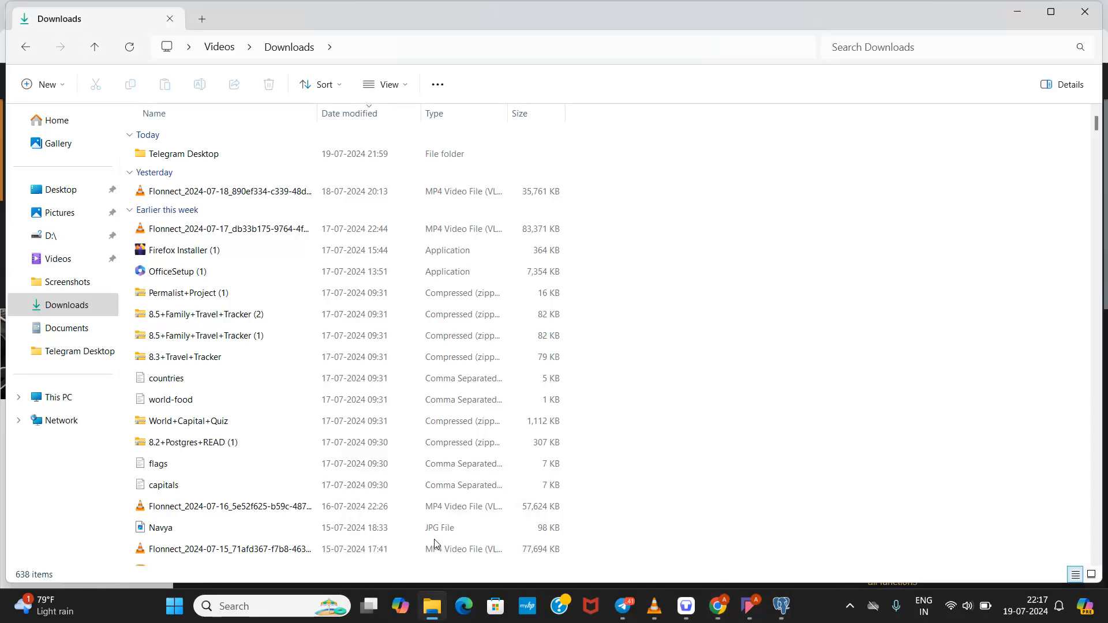
Step: Search Downloads for 'capita' and show all 17 matches
{"action": "left_click", "coordinate": [909, 42]}
{"action": "type", "text": "capt"}
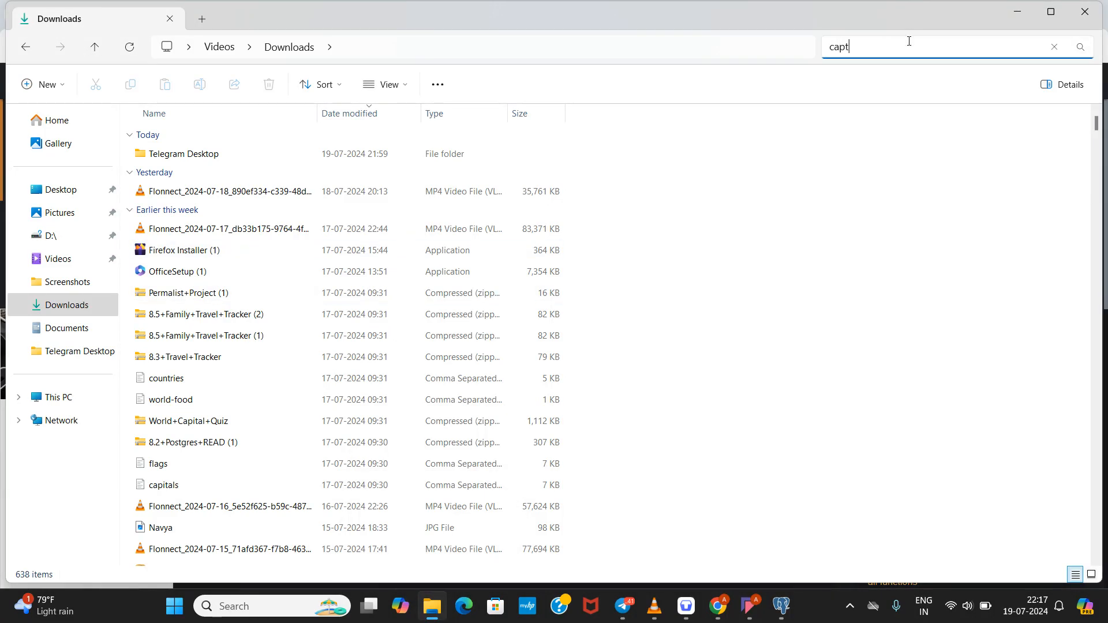
{"action": "key", "text": "BackSpace"}
{"action": "type", "text": "itals"}
{"action": "key", "text": "BackSpace"}
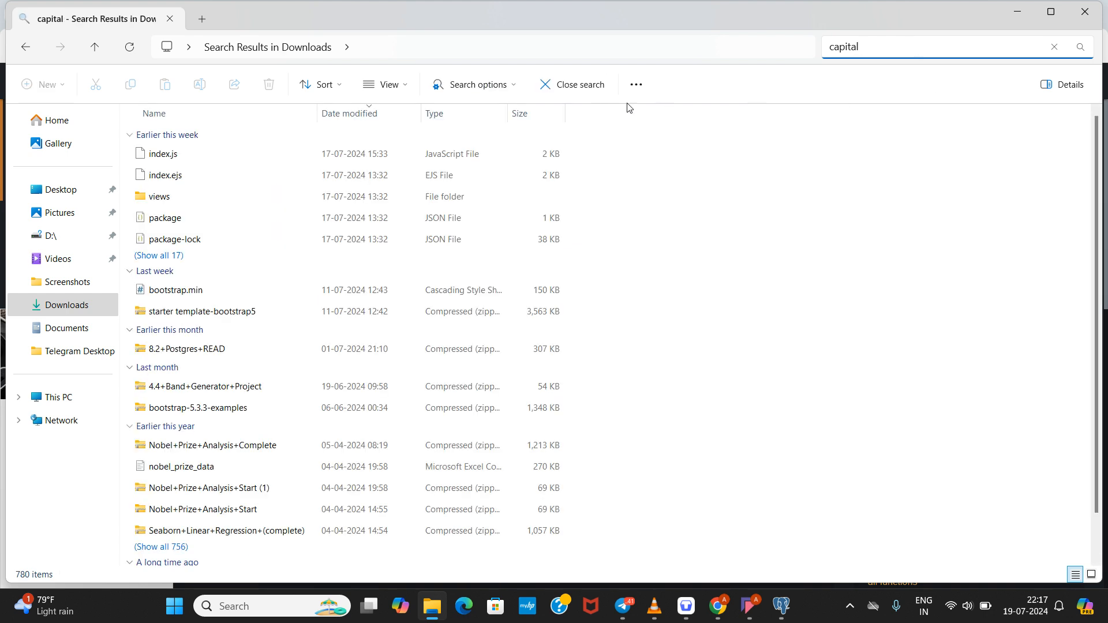
{"action": "key", "text": "BackSpace"}
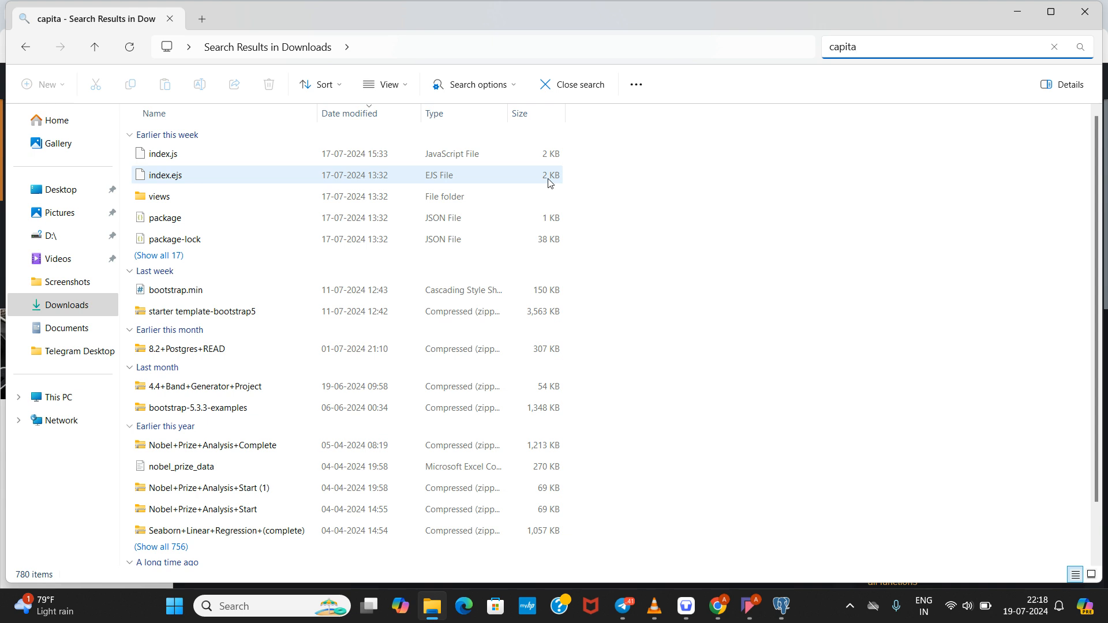
{"action": "key", "text": "BackSpace"}
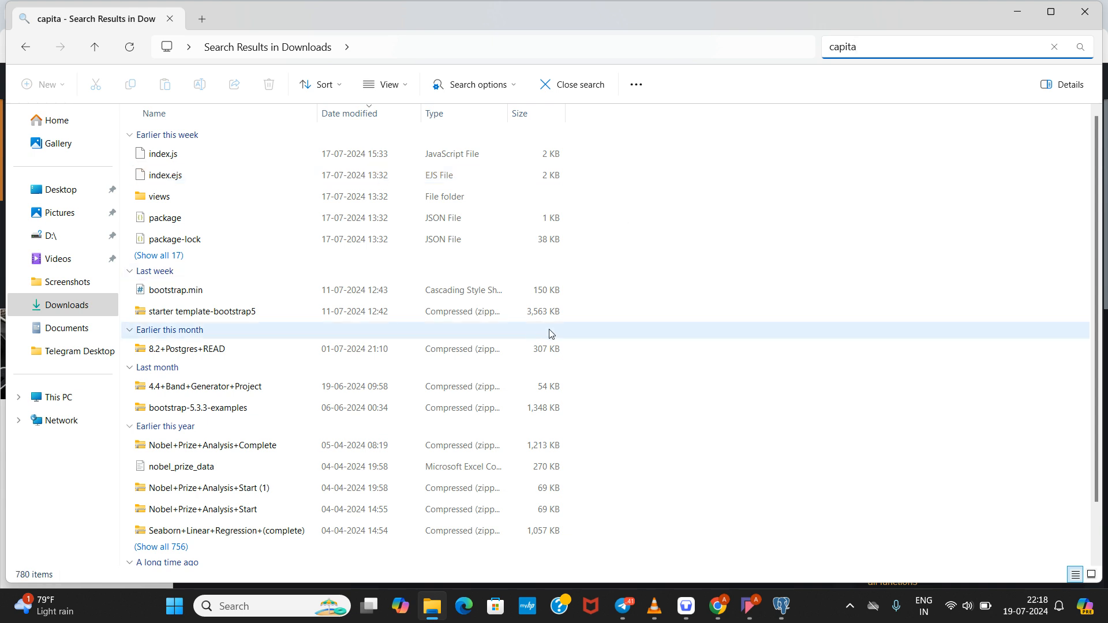
{"action": "left_click", "coordinate": [157, 256]}
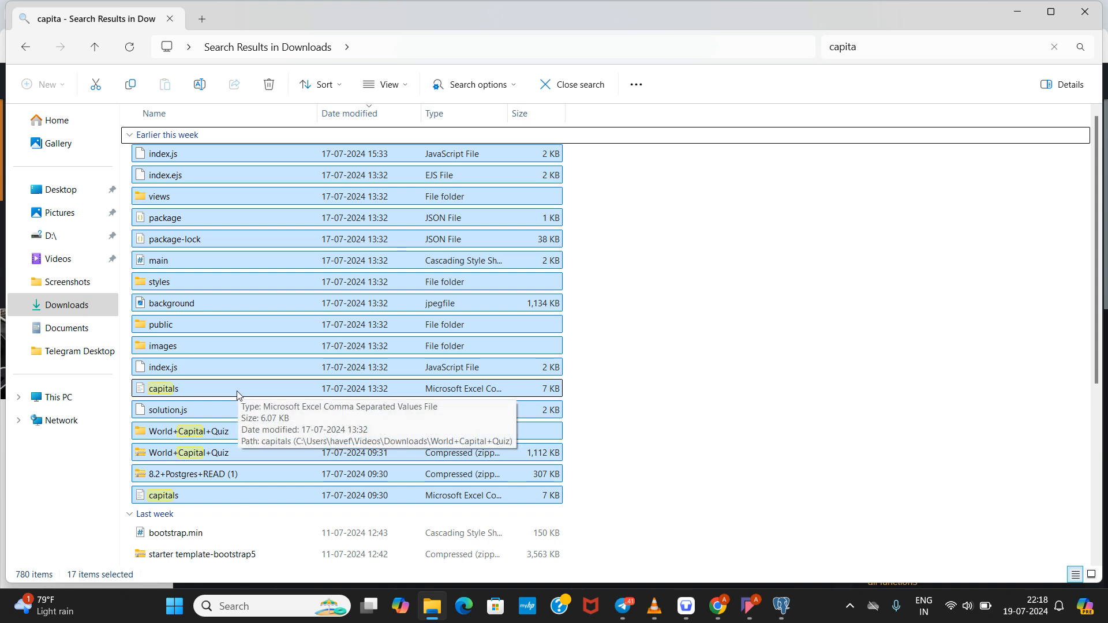
Step: Open the capitals CSV file from the search results
{"action": "right_click", "coordinate": [240, 501]}
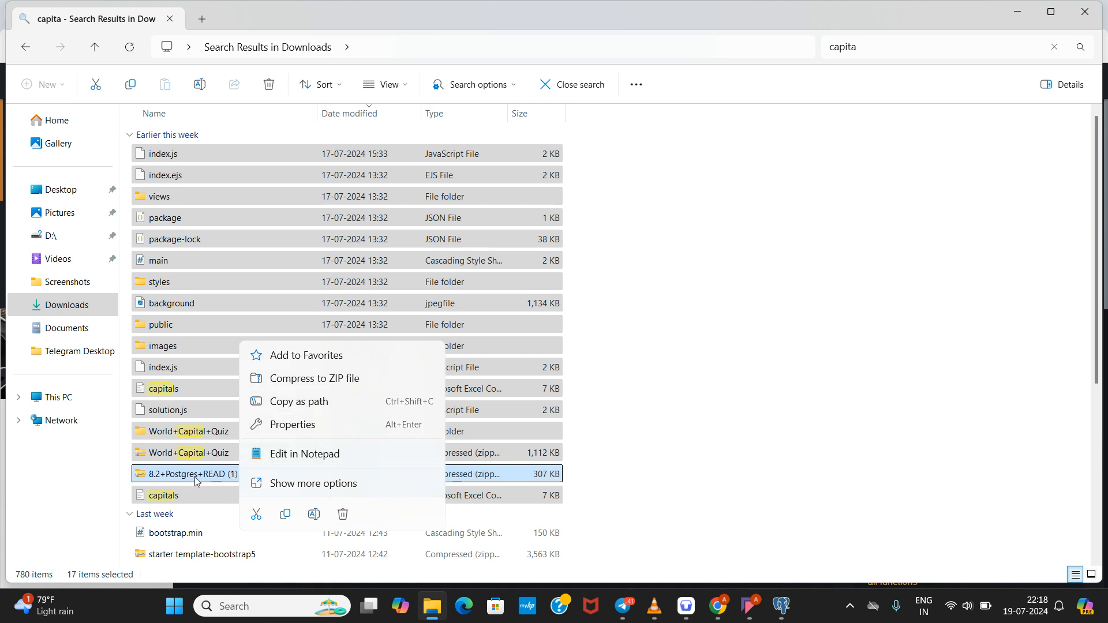
{"action": "left_click", "coordinate": [196, 480]}
{"action": "right_click", "coordinate": [196, 479]}
{"action": "left_click", "coordinate": [186, 500]}
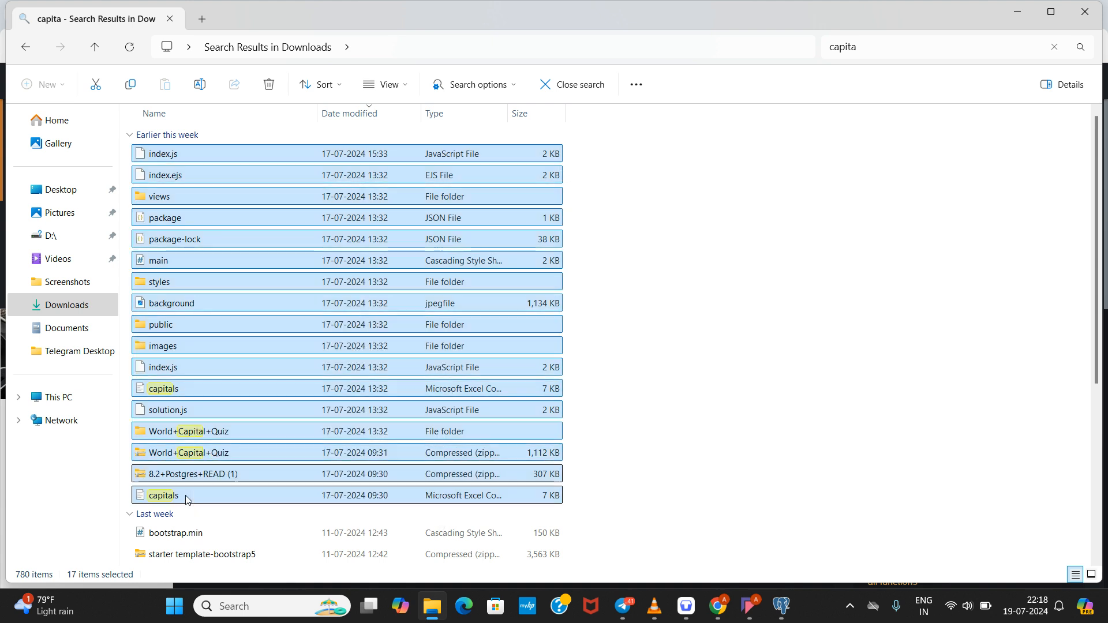
{"action": "right_click", "coordinate": [185, 500]}
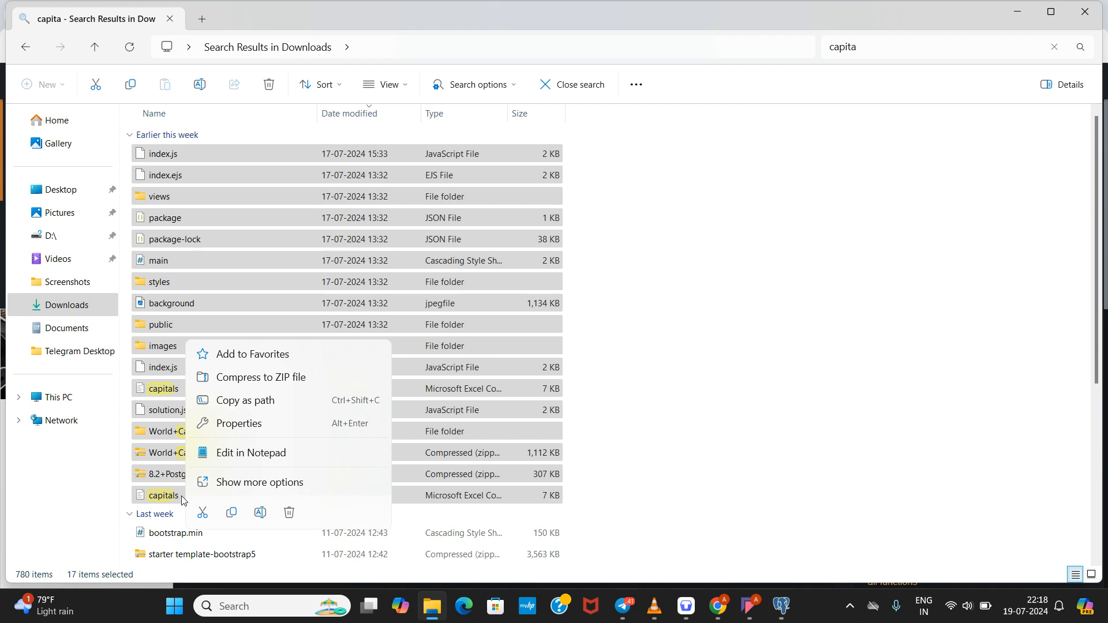
{"action": "left_click", "coordinate": [182, 500]}
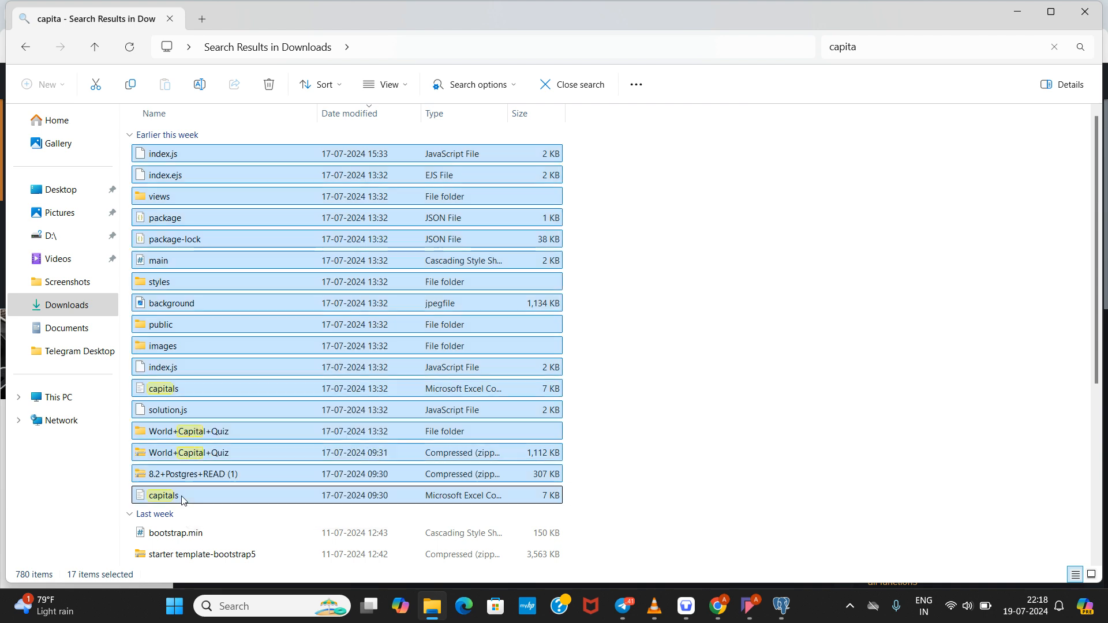
{"action": "double_click", "coordinate": [214, 500]}
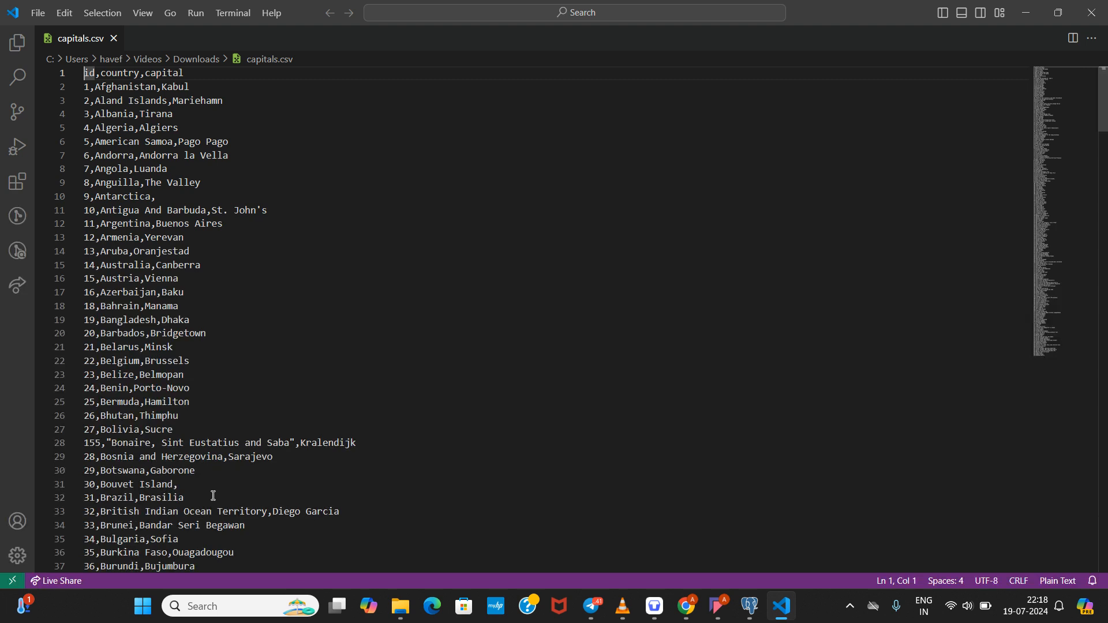
{"action": "left_click", "coordinate": [297, 301]}
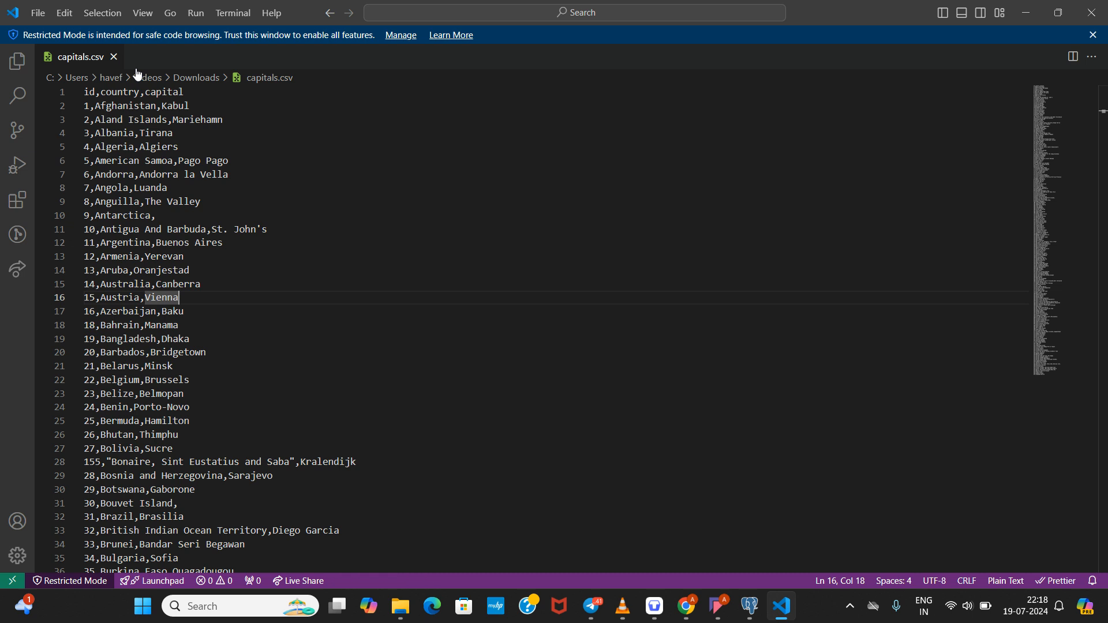
{"action": "left_click", "coordinate": [180, 91]}
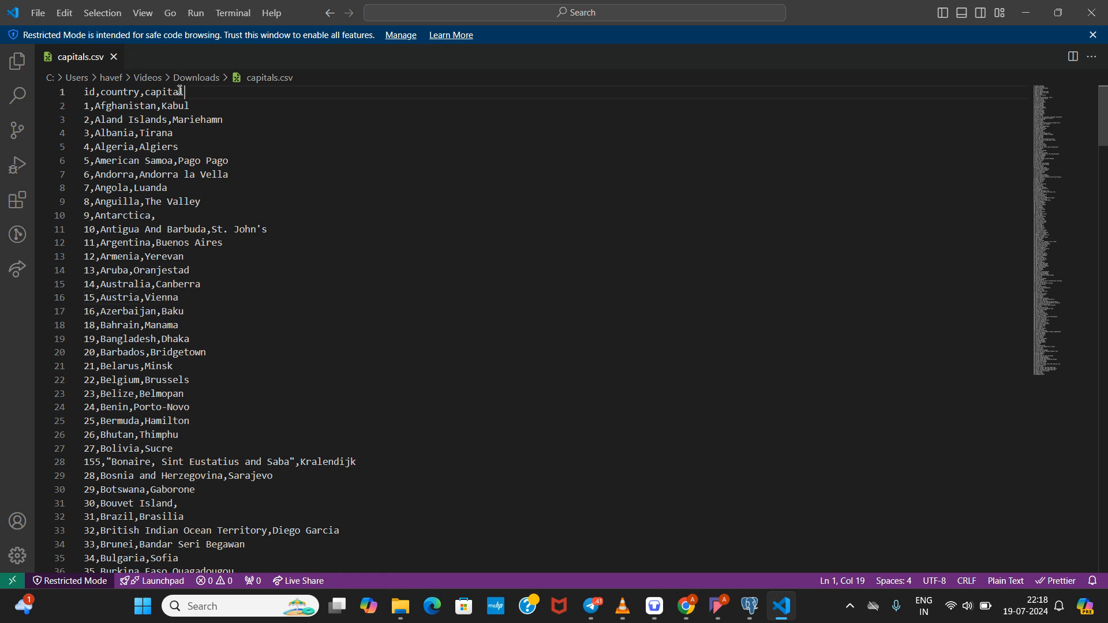
{"action": "left_click_drag", "start_coordinate": [181, 90], "coordinate": [82, 94]}
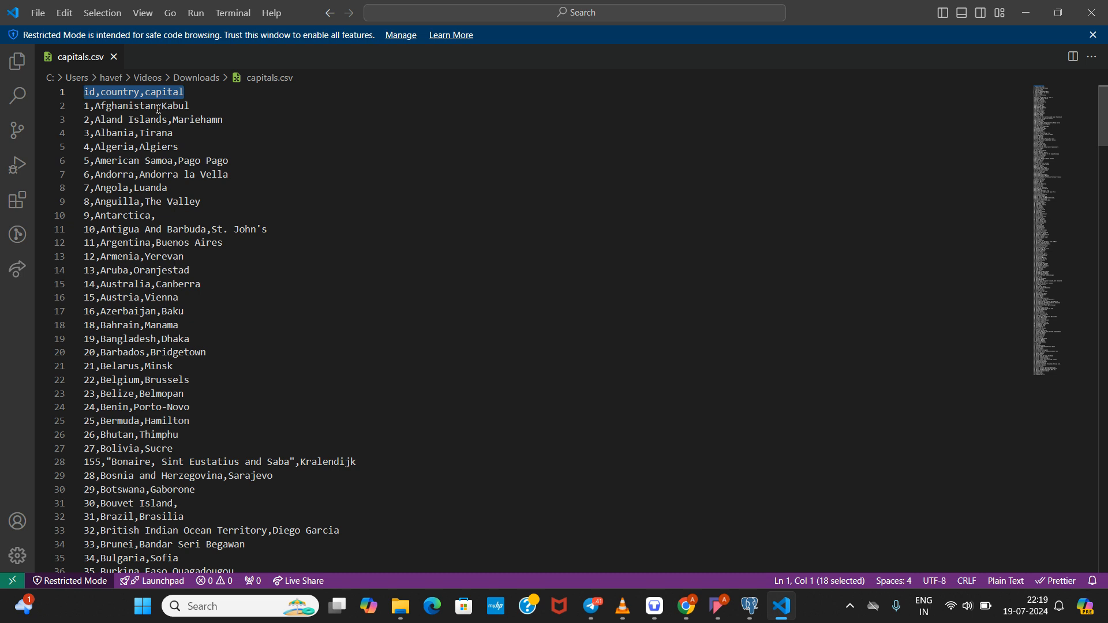
{"action": "left_click", "coordinate": [235, 108]}
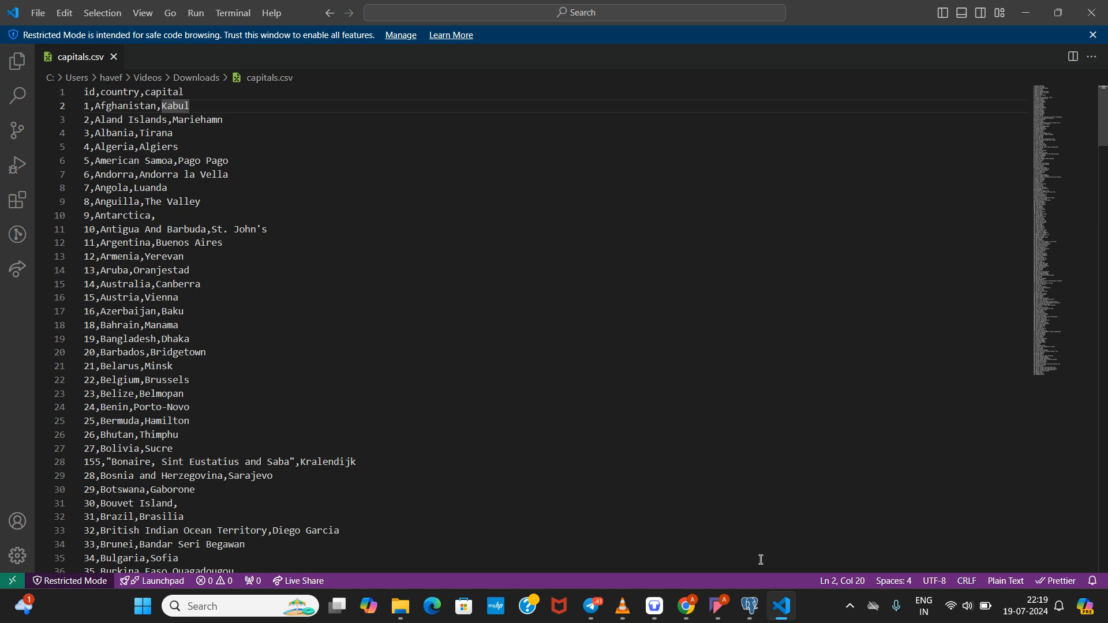
Step: Look over line 2 and the rows of capitals.csv, then bring pgAdmin 4 forward
{"action": "mouse_move", "coordinate": [752, 602]}
{"action": "left_click", "coordinate": [89, 105]}
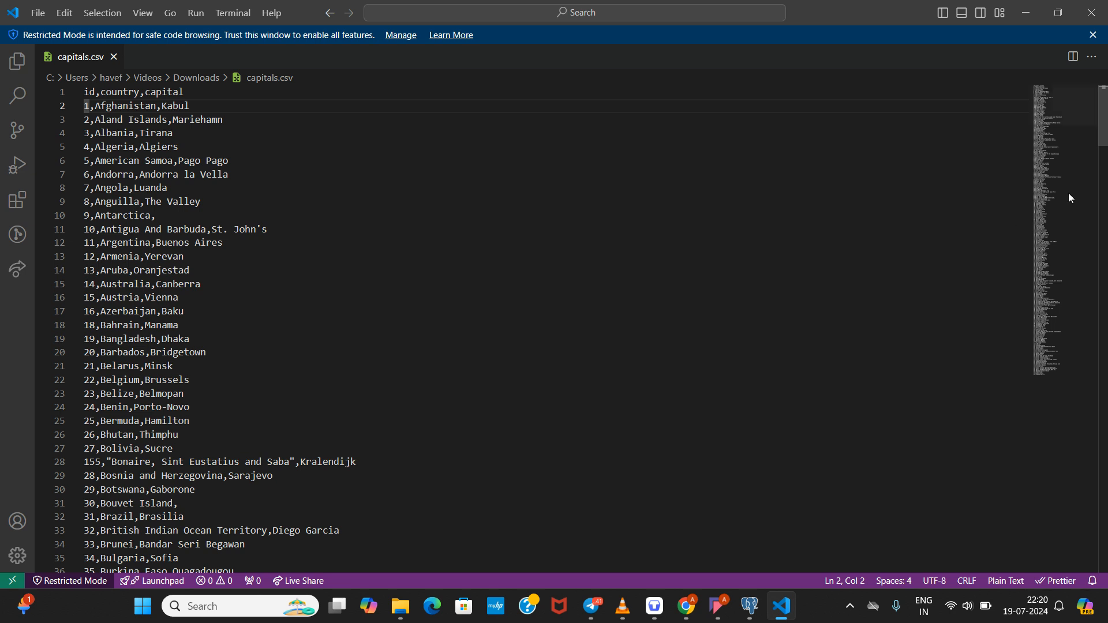
{"action": "scroll", "coordinate": [869, 144], "scroll_direction": "down", "scroll_amount": 1}
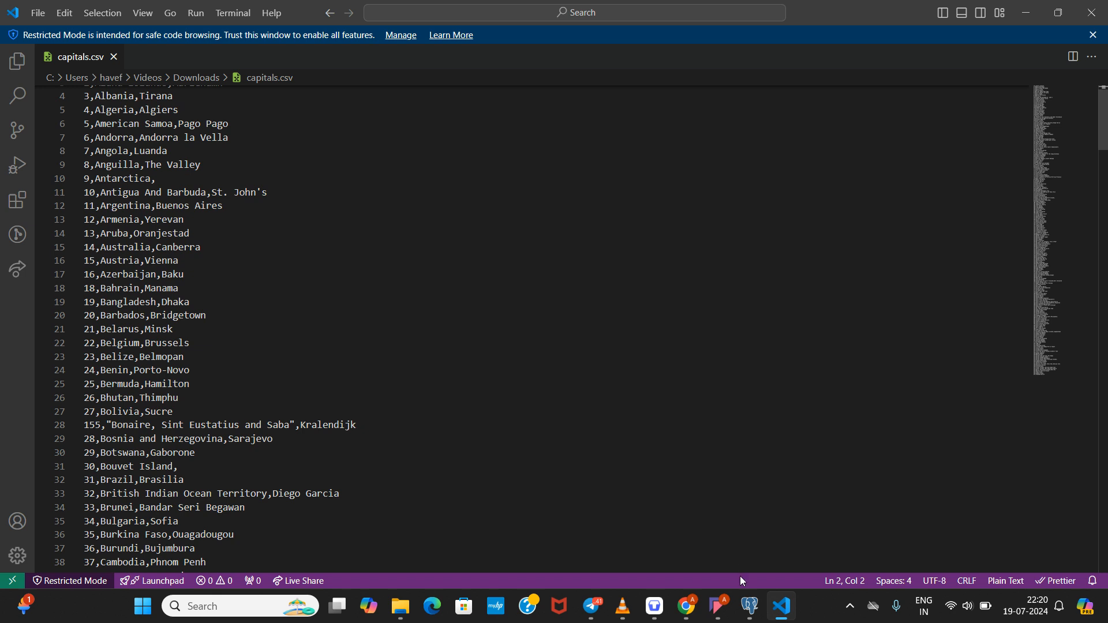
{"action": "mouse_move", "coordinate": [749, 606]}
{"action": "left_click", "coordinate": [719, 547]}
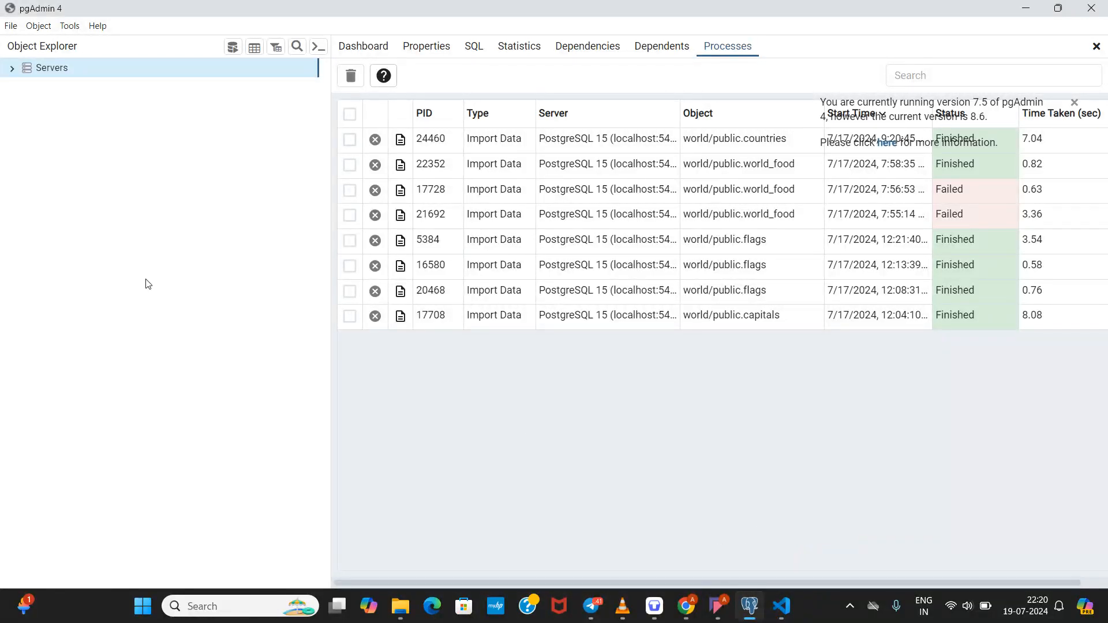
Step: Connect to the PostgreSQL 15 server with the postgres password
{"action": "left_click", "coordinate": [11, 70]}
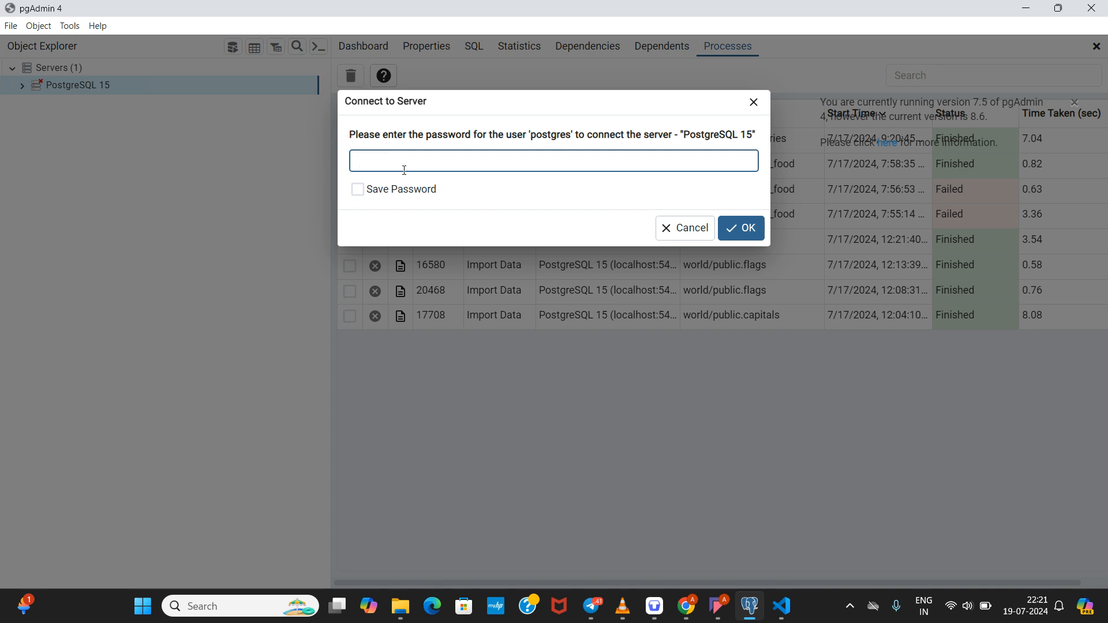
{"action": "type", "text": "••••••••••••••••"}
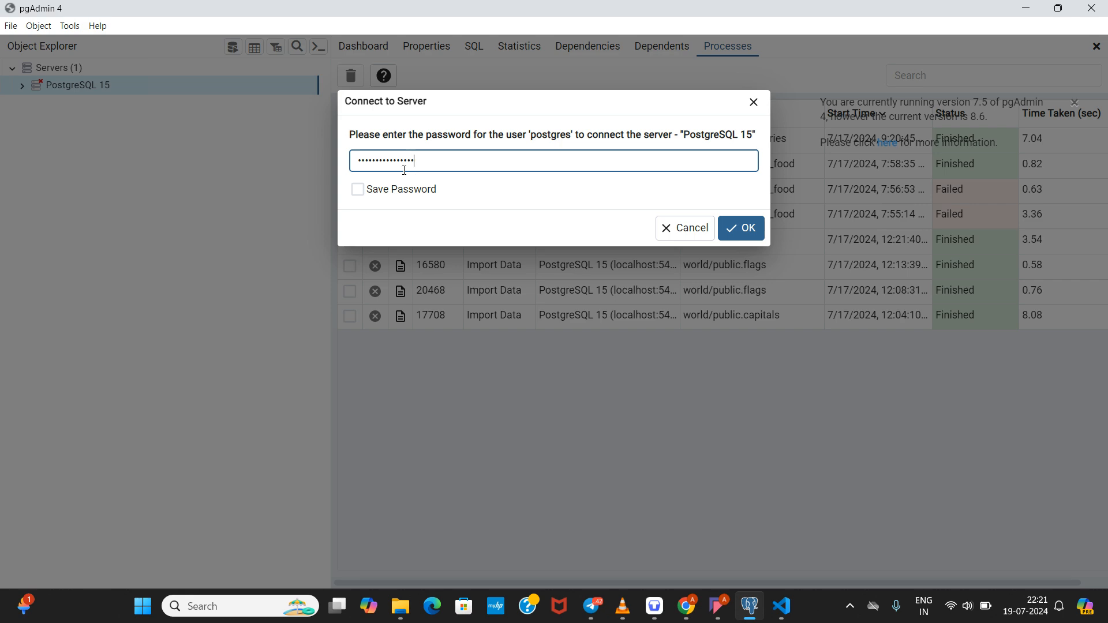
{"action": "key", "text": "Return"}
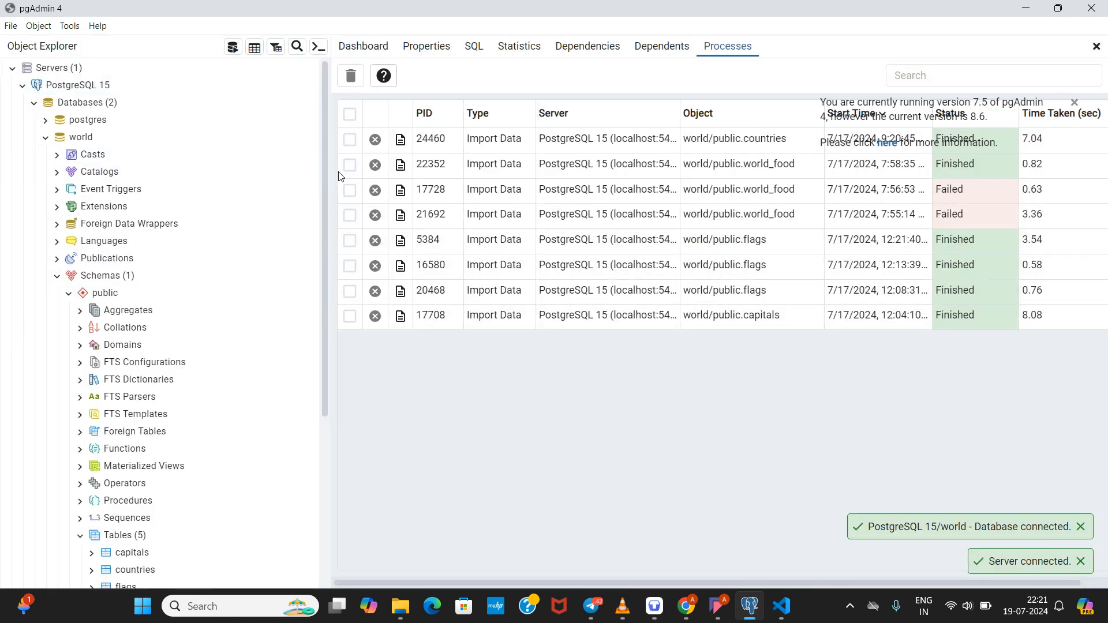
{"action": "left_click", "coordinate": [23, 87]}
{"action": "left_click", "coordinate": [23, 87]}
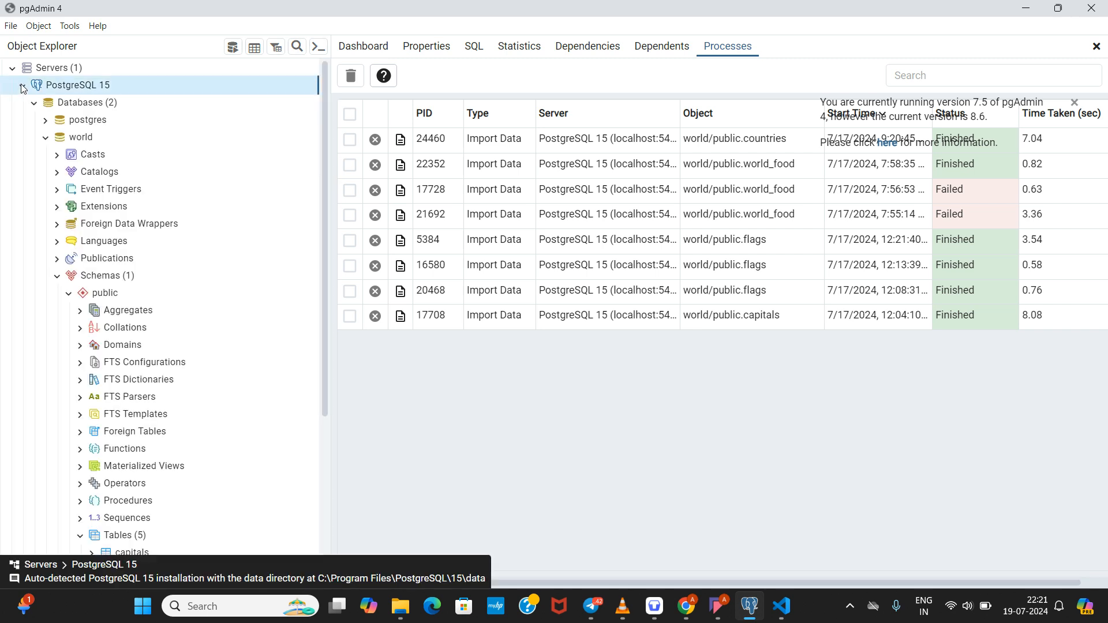
Step: Start a new database from the Databases group via Create > Database
{"action": "left_click", "coordinate": [56, 107]}
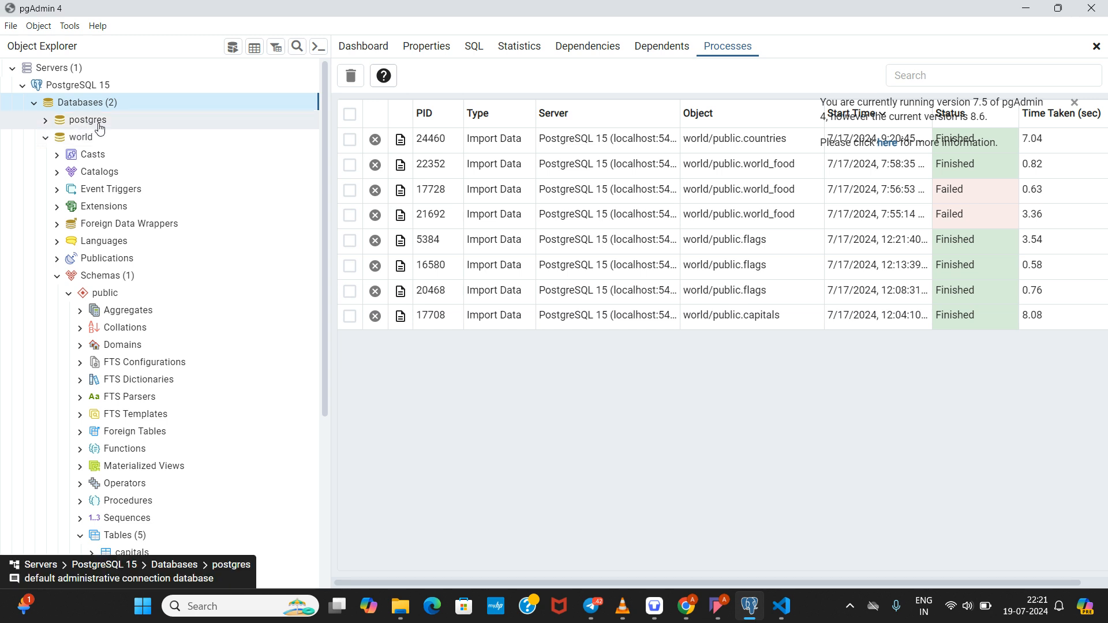
{"action": "left_click", "coordinate": [45, 139]}
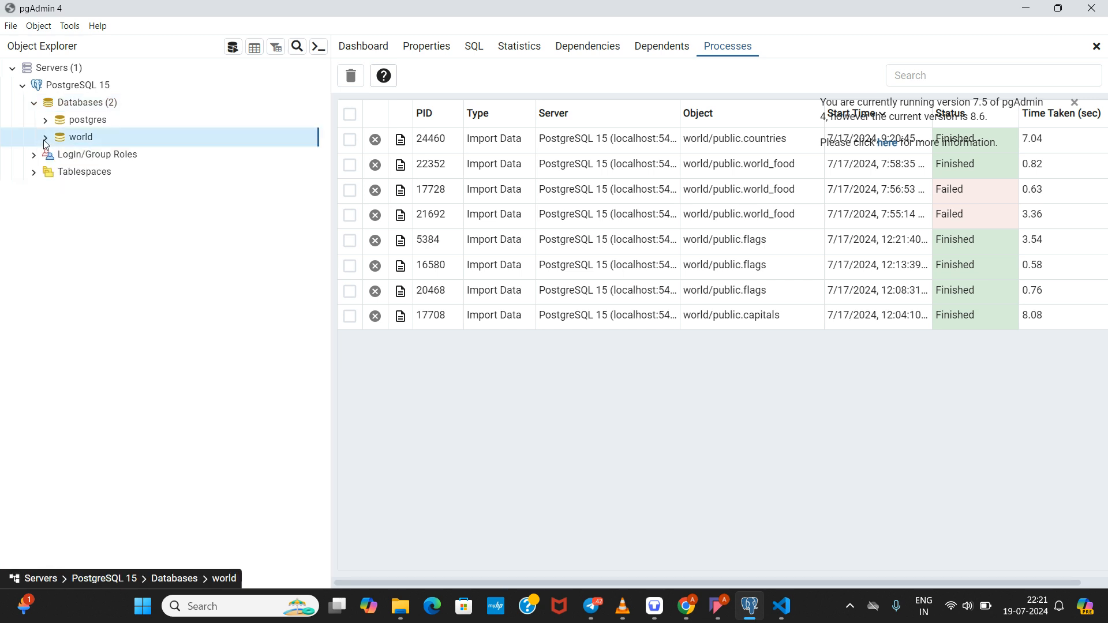
{"action": "right_click", "coordinate": [80, 111]}
{"action": "mouse_move", "coordinate": [101, 124]}
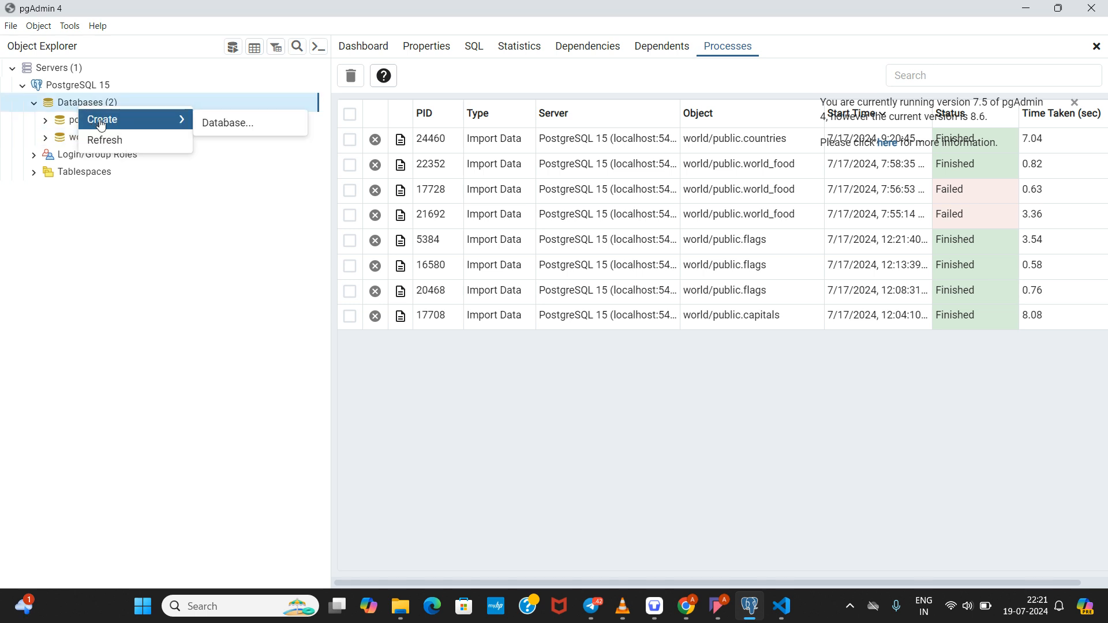
{"action": "left_click", "coordinate": [212, 123]}
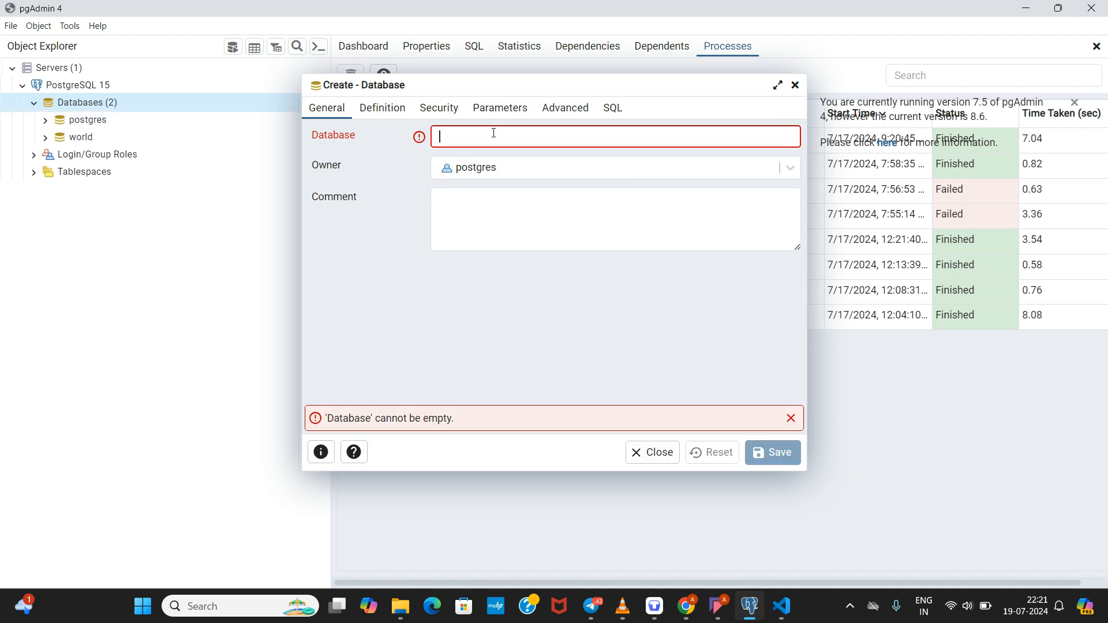
Step: Name the new database world1, keep postgres as owner, and save it
{"action": "type", "text": "World"}
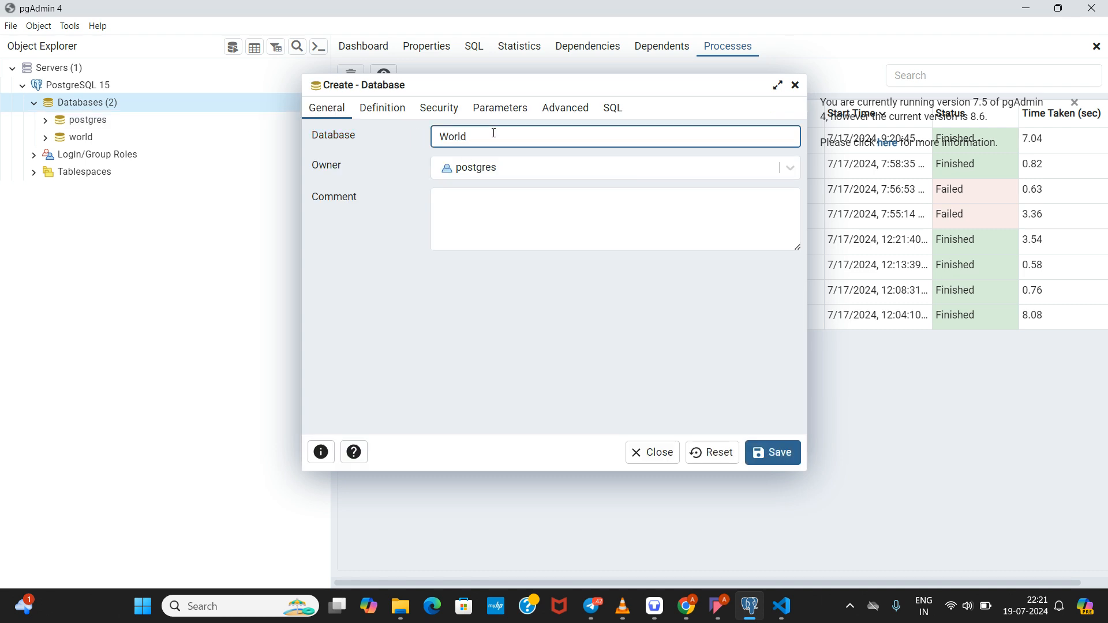
{"action": "key", "text": "BackSpace"}
{"action": "key", "text": "BackSpace"}
{"action": "key", "text": "BackSpace"}
{"action": "key", "text": "BackSpace"}
{"action": "key", "text": "BackSpace"}
{"action": "type", "text": "world1"}
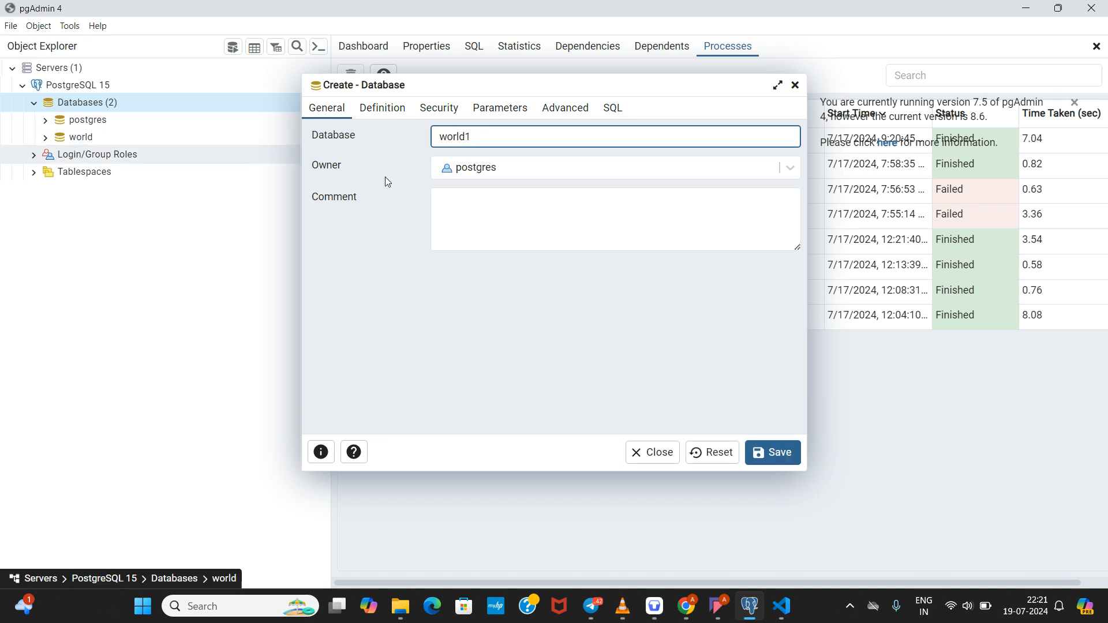
{"action": "left_click", "coordinate": [518, 168]}
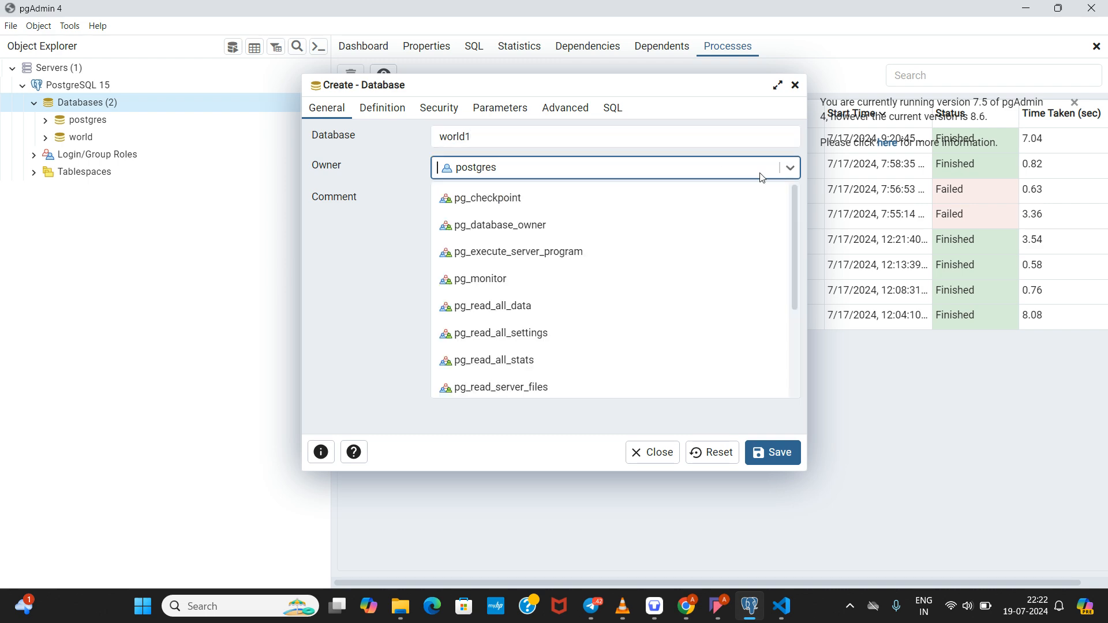
{"action": "left_click", "coordinate": [790, 168]}
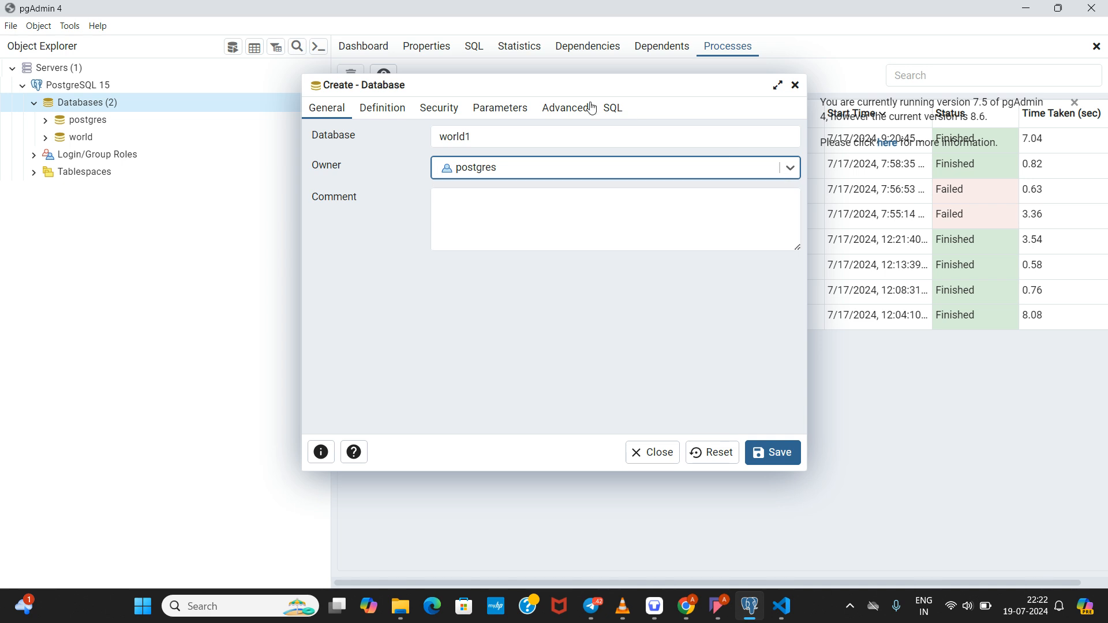
{"action": "left_click", "coordinate": [562, 220]}
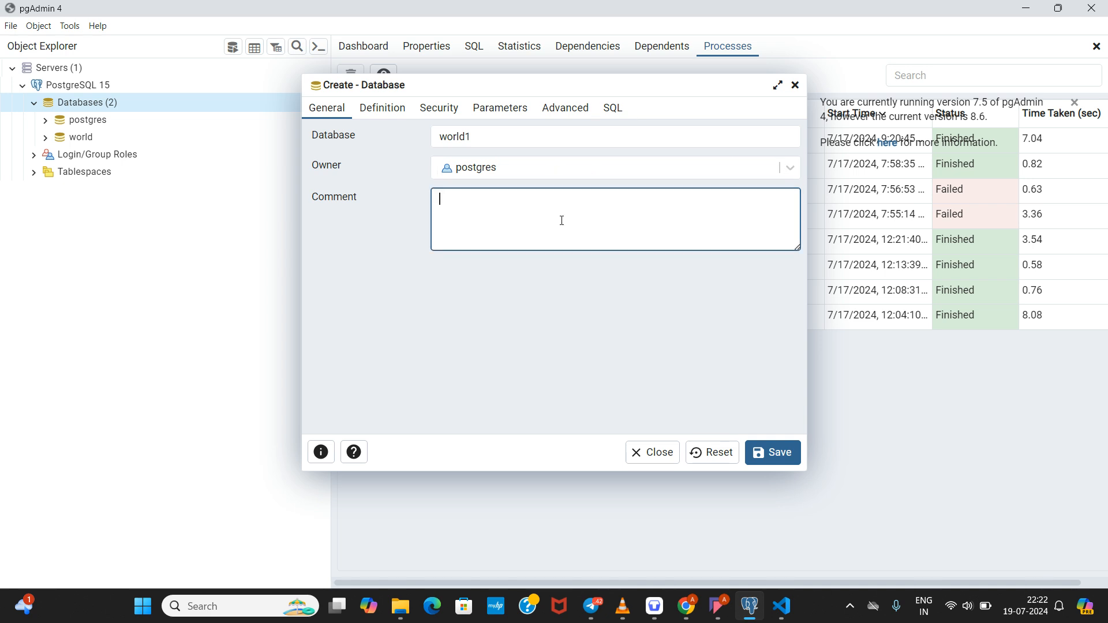
{"action": "left_click", "coordinate": [775, 455]}
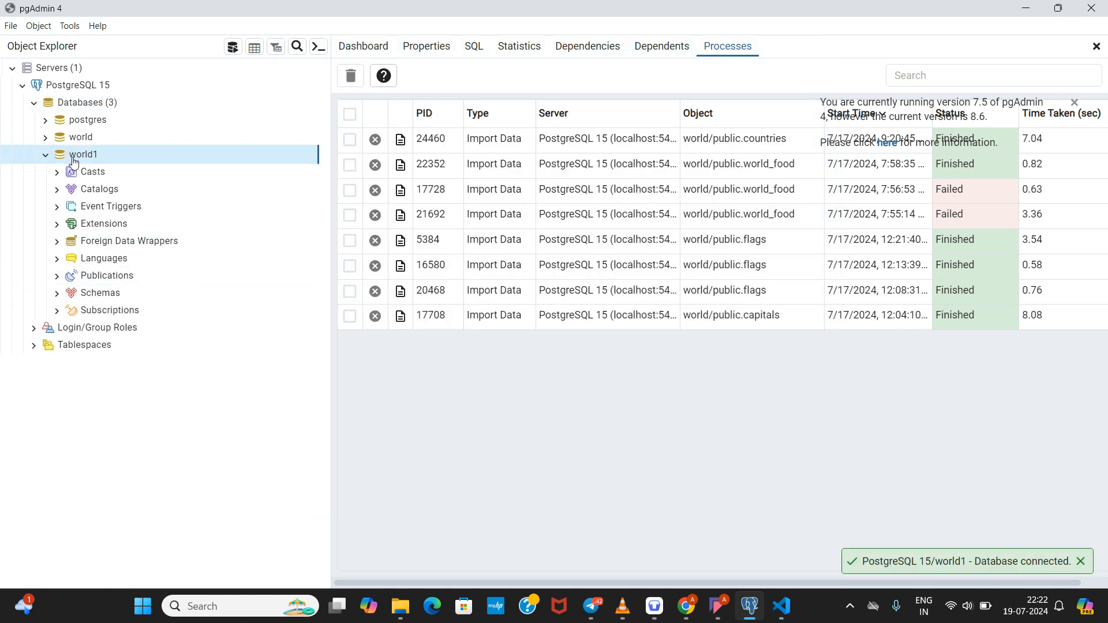
Step: Expand world1 to list its object groups, leaving the world database collapsed
{"action": "mouse_move", "coordinate": [61, 158]}
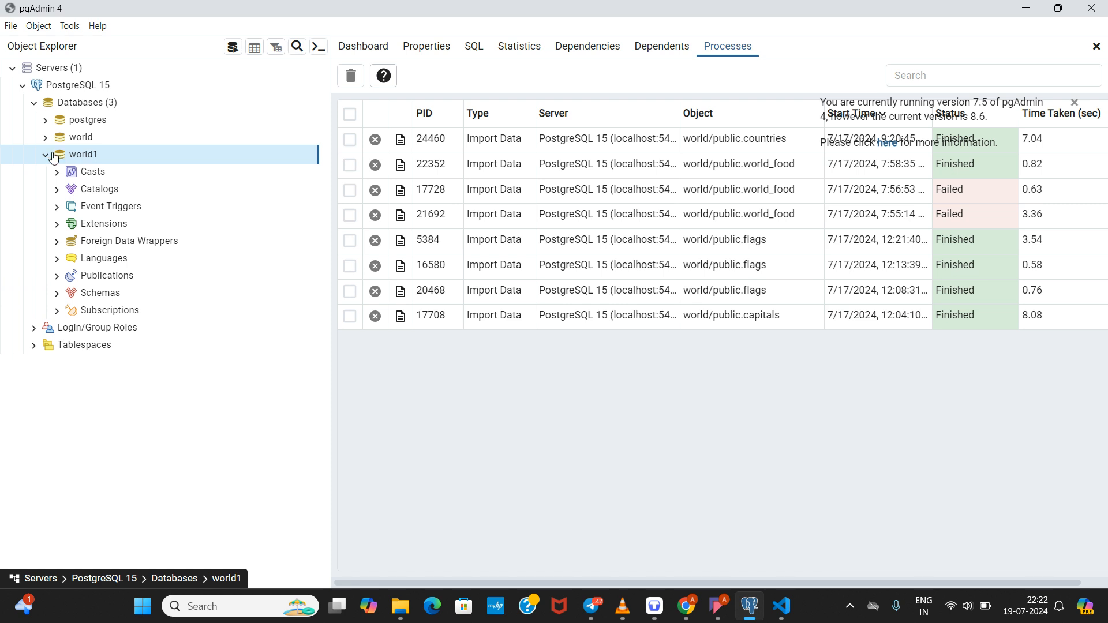
{"action": "left_click", "coordinate": [46, 153]}
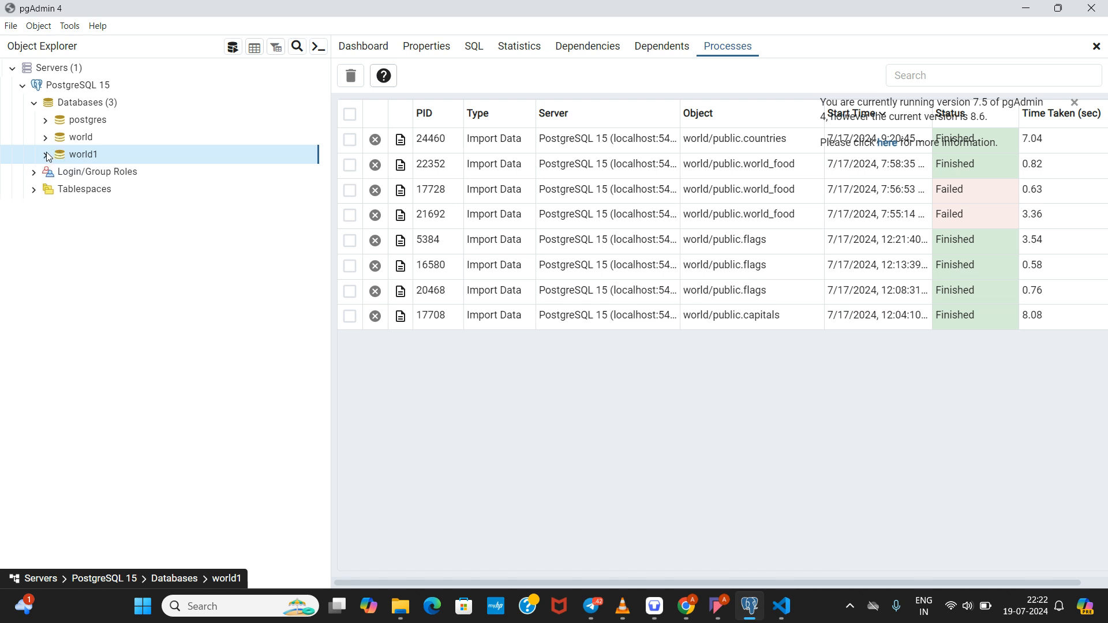
{"action": "left_click", "coordinate": [46, 154]}
{"action": "left_click", "coordinate": [46, 154]}
{"action": "left_click", "coordinate": [46, 154]}
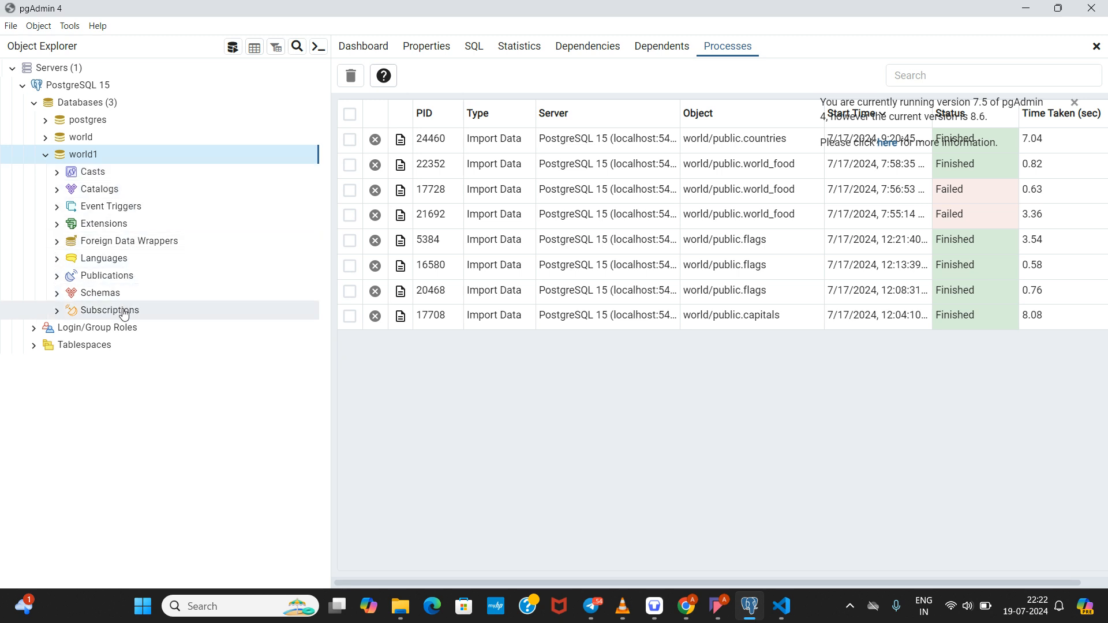
{"action": "left_click", "coordinate": [51, 140]}
{"action": "left_click", "coordinate": [45, 139]}
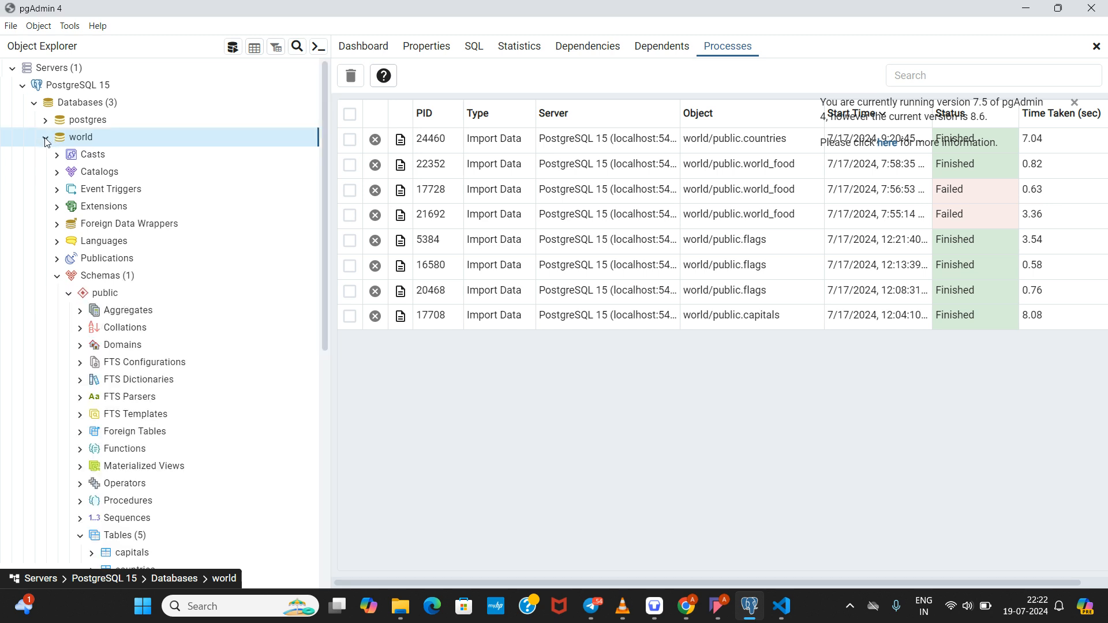
{"action": "left_click", "coordinate": [46, 139]}
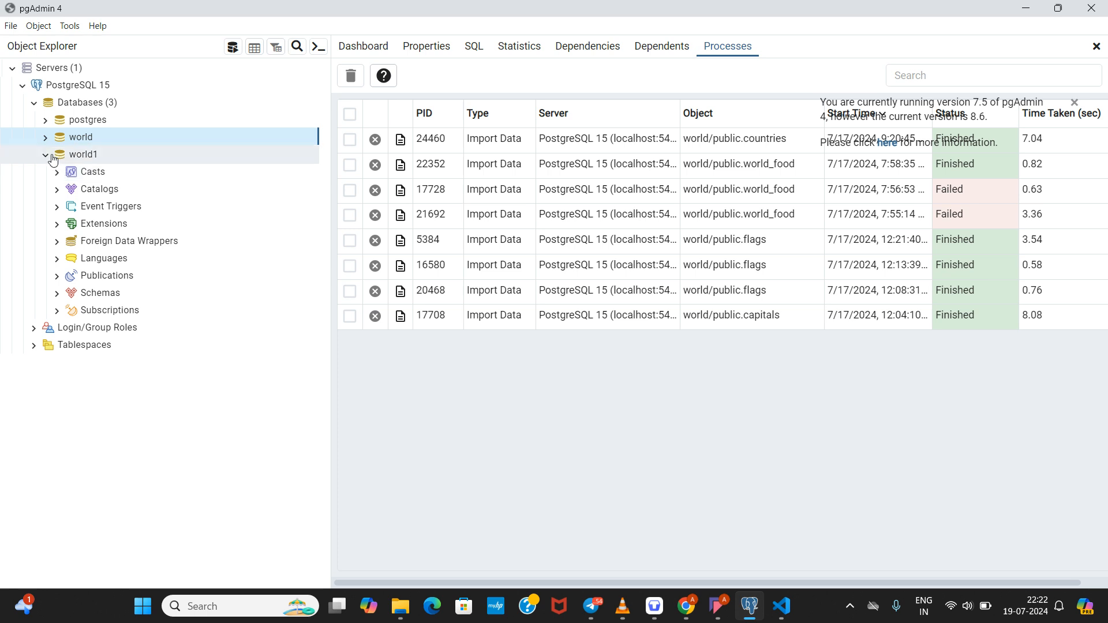
Step: Expand world1's Schemas to reveal public's Tables, then scroll back to world1
{"action": "left_click", "coordinate": [63, 294]}
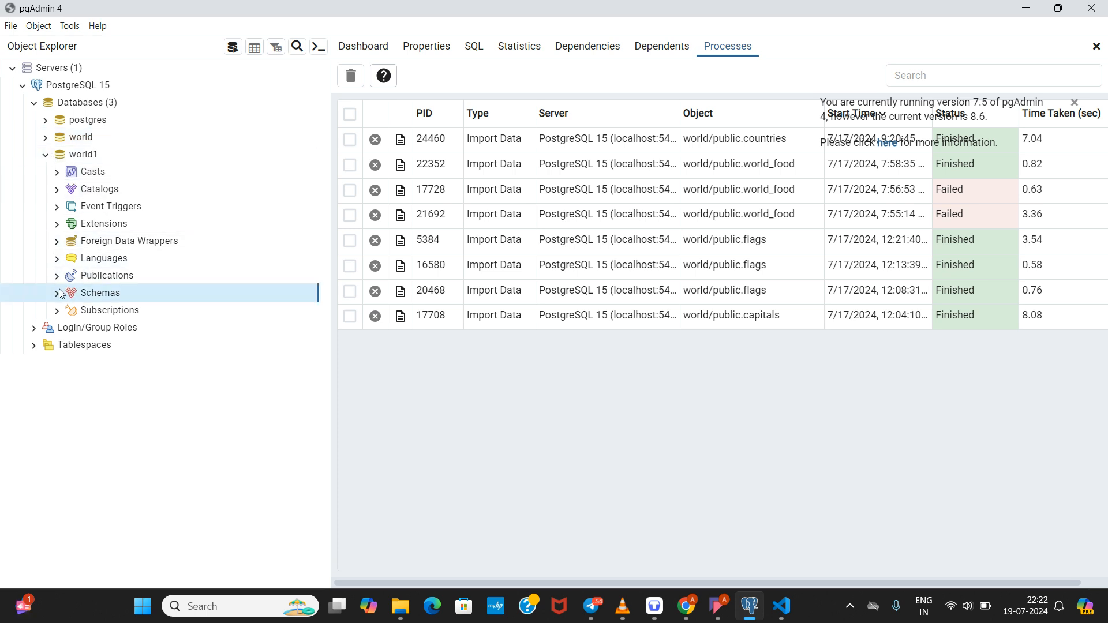
{"action": "left_click", "coordinate": [59, 294]}
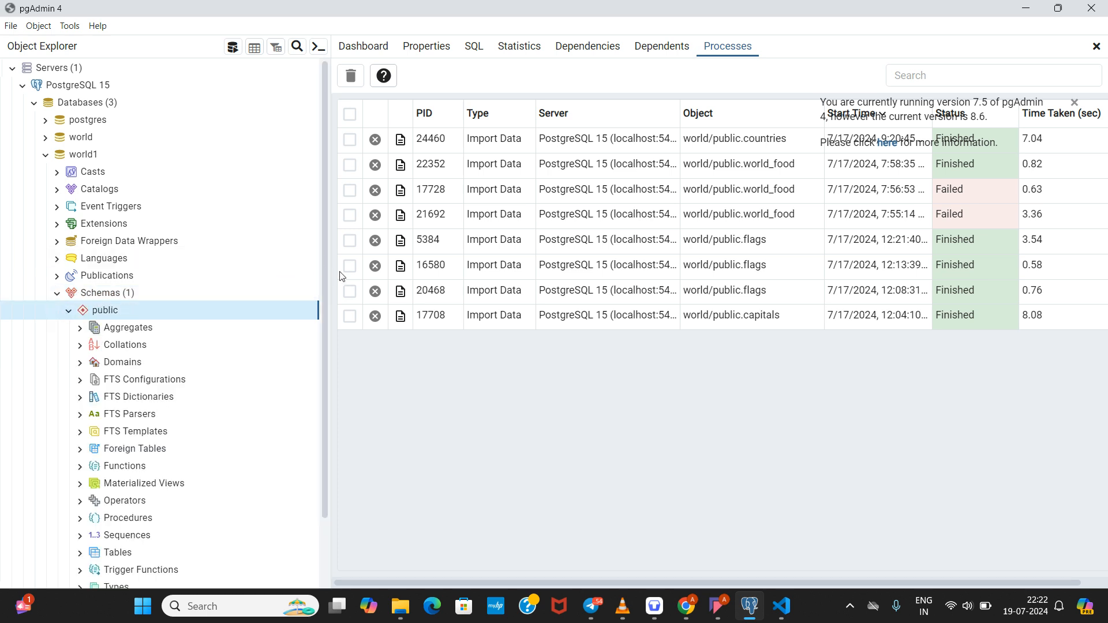
{"action": "left_click_drag", "start_coordinate": [325, 303], "coordinate": [327, 372]}
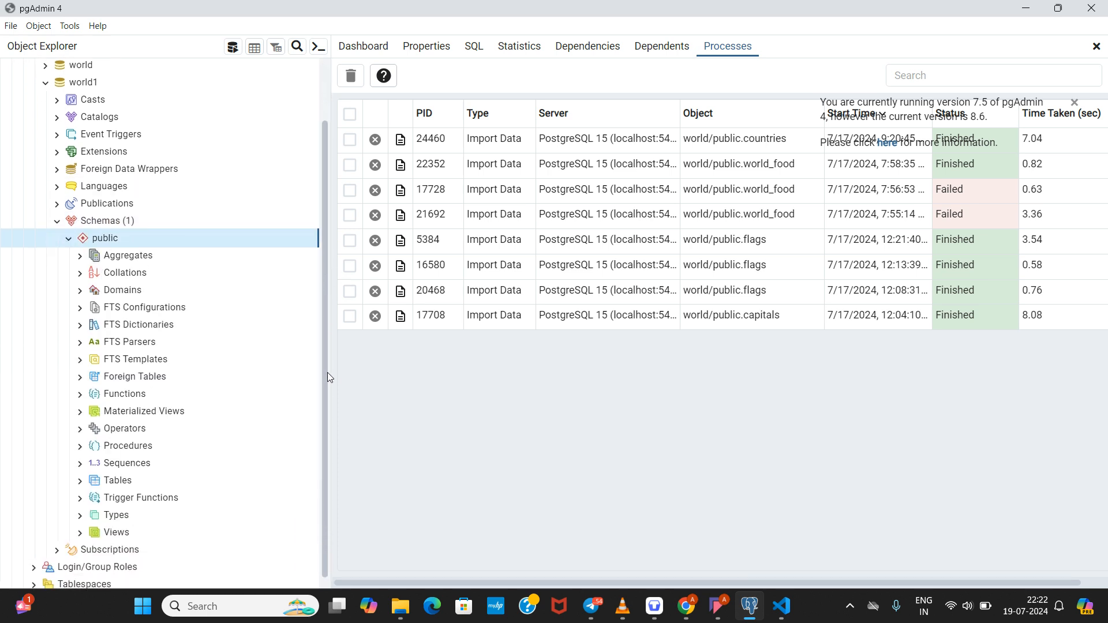
{"action": "left_click", "coordinate": [117, 476]}
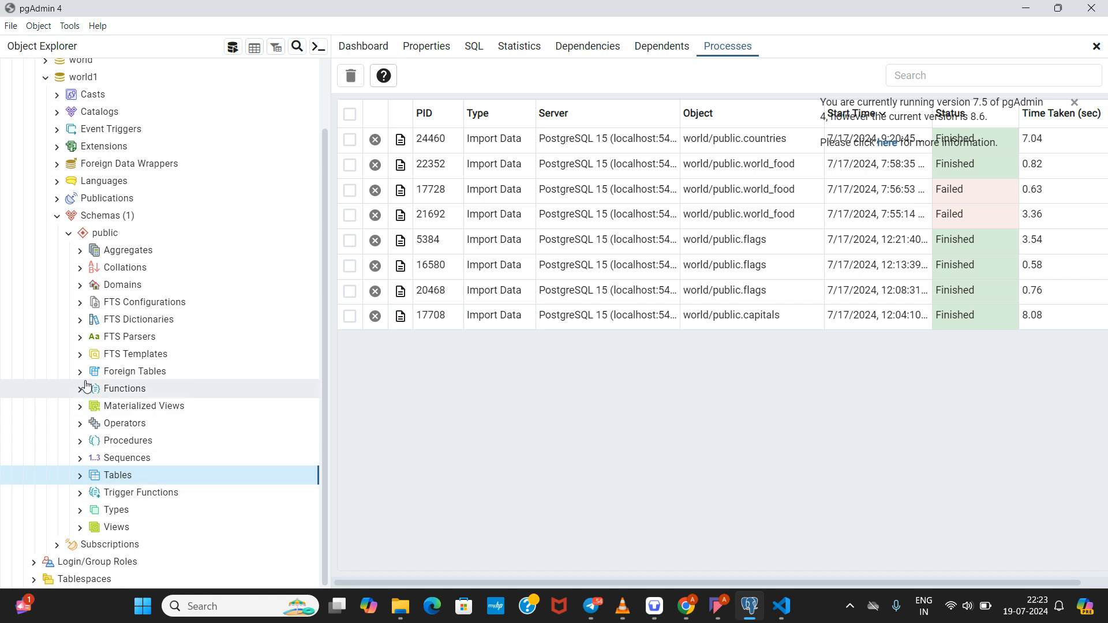
{"action": "left_click", "coordinate": [108, 85]}
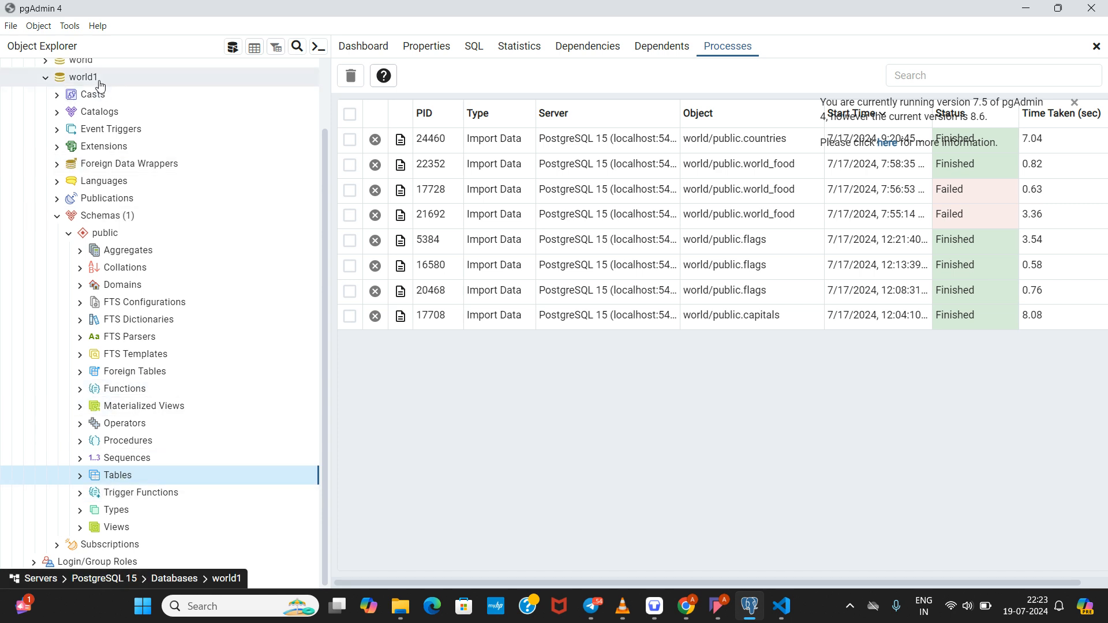
{"action": "left_click_drag", "start_coordinate": [324, 240], "coordinate": [327, 123]}
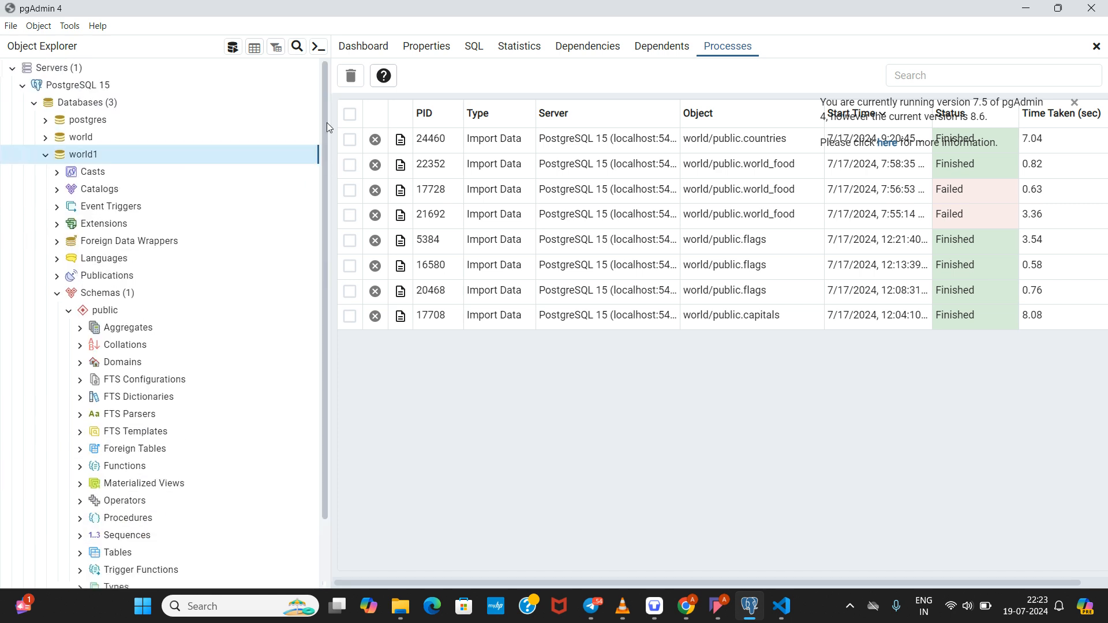
Step: Open a Query Tool on world1 and type 'create table capitals'
{"action": "left_click", "coordinate": [232, 48]}
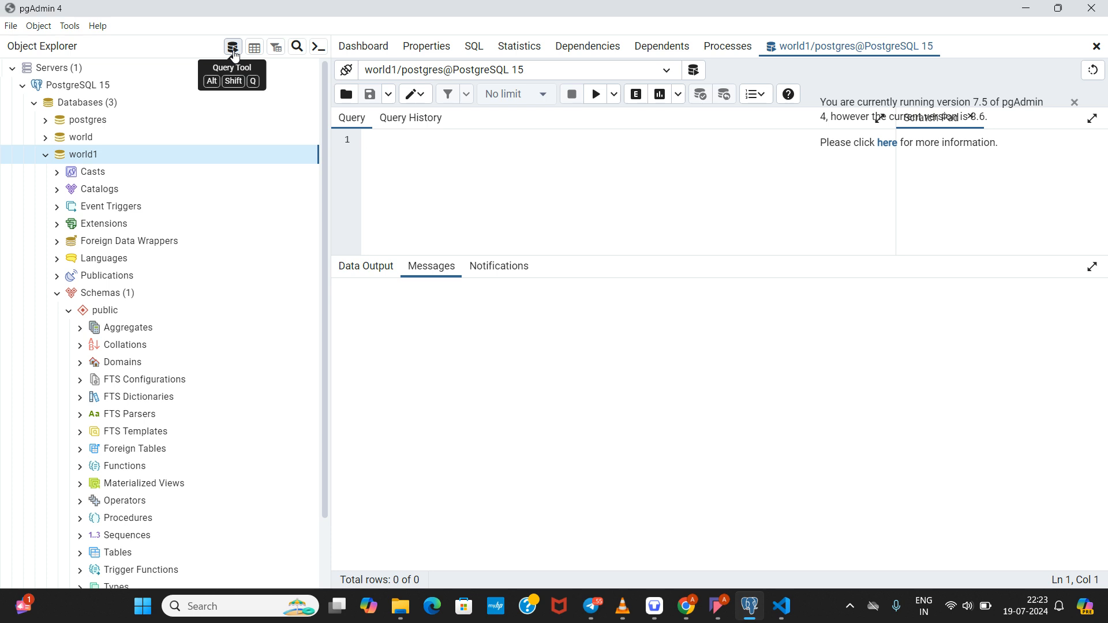
{"action": "type", "text": "create"}
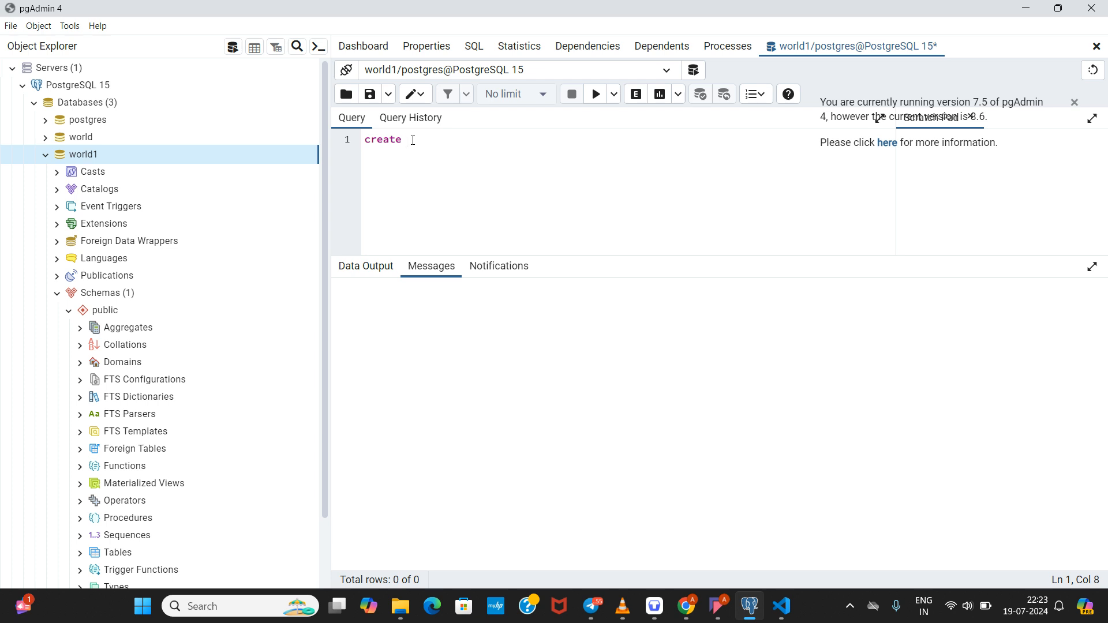
{"action": "type", "text": "tabel"}
{"action": "key", "text": "BackSpace"}
{"action": "key", "text": "BackSpace"}
{"action": "type", "text": "le capitals"}
Step: Add the brackets and closing semicolon, leaving an indented line for the first column
{"action": "left_click_drag", "start_coordinate": [496, 140], "coordinate": [446, 144]}
{"action": "left_click", "coordinate": [500, 137]}
{"action": "type", "text": "("}
{"action": "key", "text": "Return"}
{"action": "key", "text": "Return"}
{"action": "type", "text": ";"}
{"action": "left_click", "coordinate": [395, 158]}
{"action": "left_click", "coordinate": [387, 171]}
{"action": "key", "text": "BackSpace"}
{"action": "key", "text": "BackSpace"}
{"action": "key", "text": "Return"}
Step: Type the id column, then review the header lines of capitals.csv in VS Code
{"action": "type", "text": "id"}
{"action": "mouse_move", "coordinate": [798, 612]}
{"action": "left_click", "coordinate": [791, 516]}
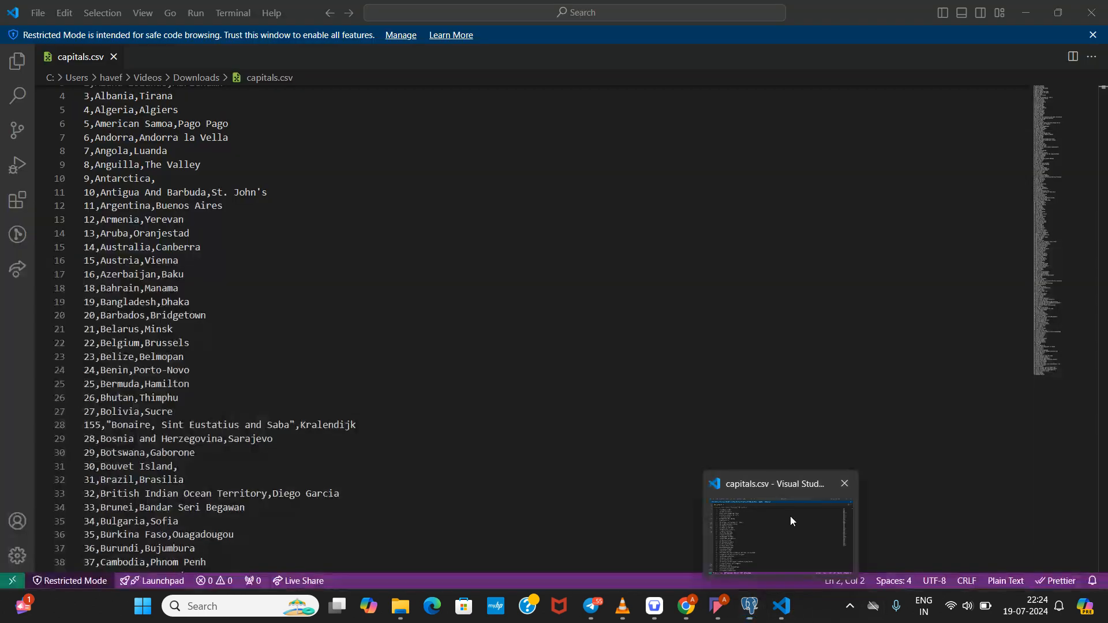
{"action": "left_click_drag", "start_coordinate": [317, 207], "coordinate": [135, 12]}
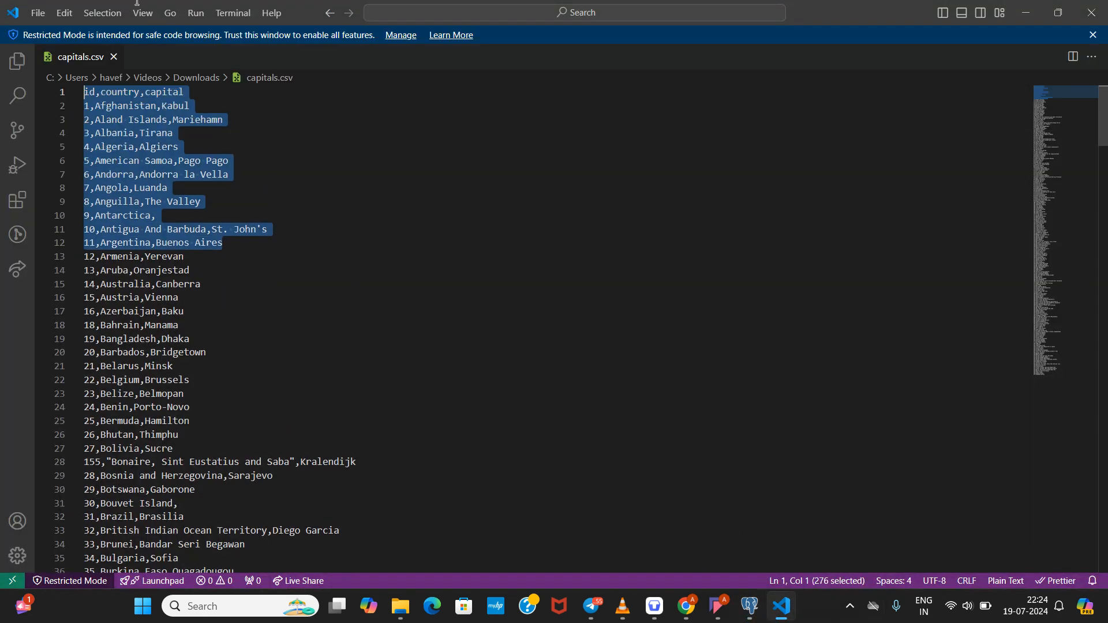
{"action": "right_click", "coordinate": [96, 87]}
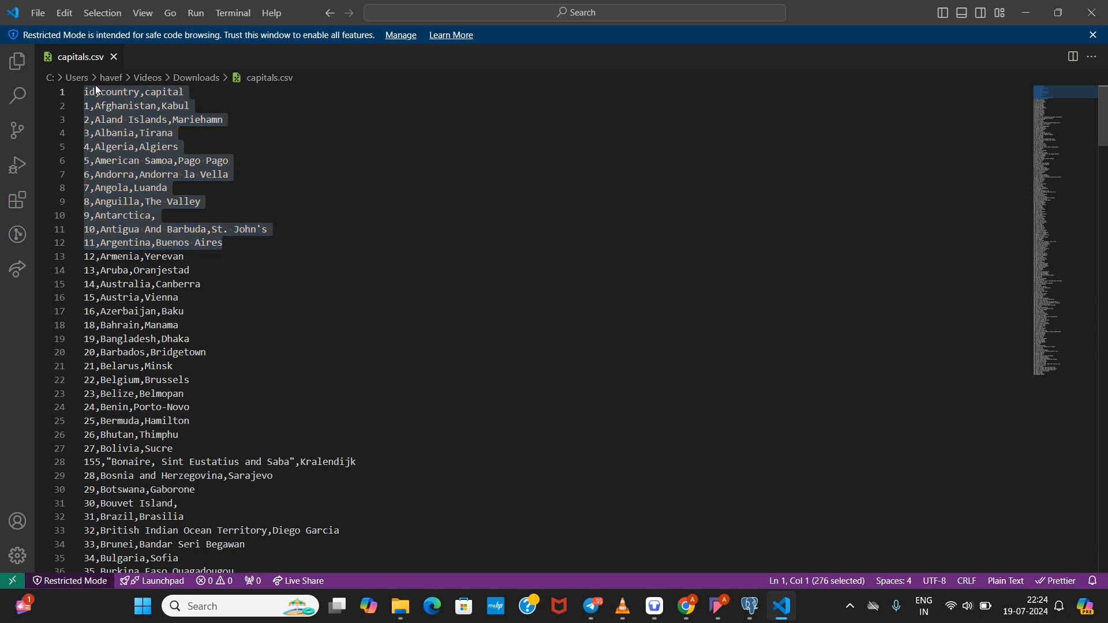
{"action": "left_click", "coordinate": [96, 91]}
{"action": "left_click", "coordinate": [232, 160]}
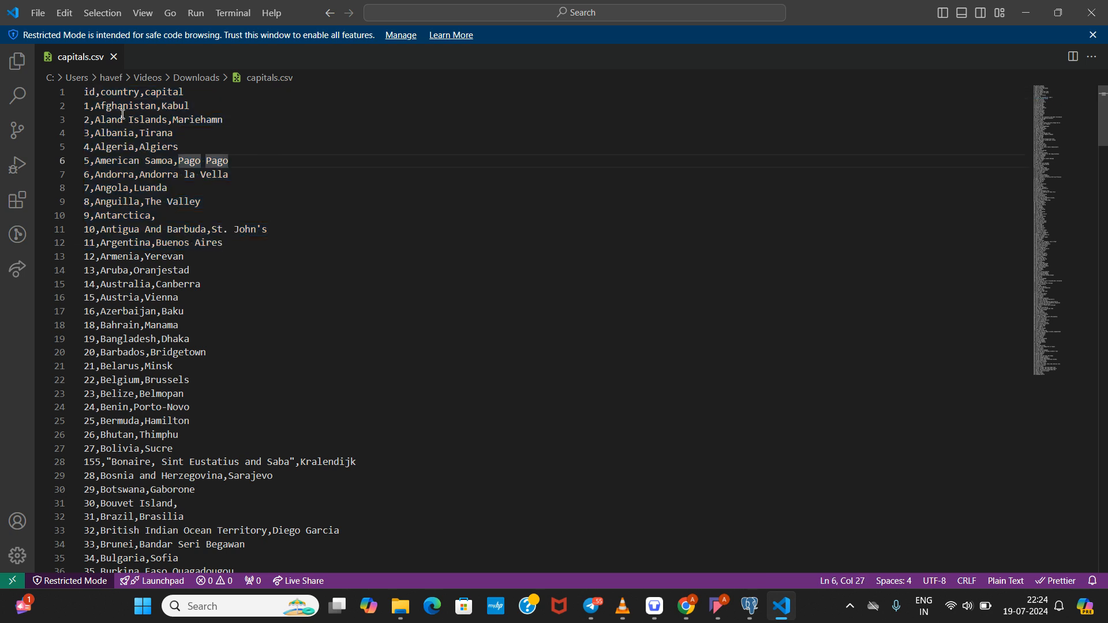
Step: Check the id values in the first CSV rows, then return to pgAdmin's query editor
{"action": "left_click_drag", "start_coordinate": [89, 106], "coordinate": [90, 149]}
{"action": "left_click", "coordinate": [215, 201]}
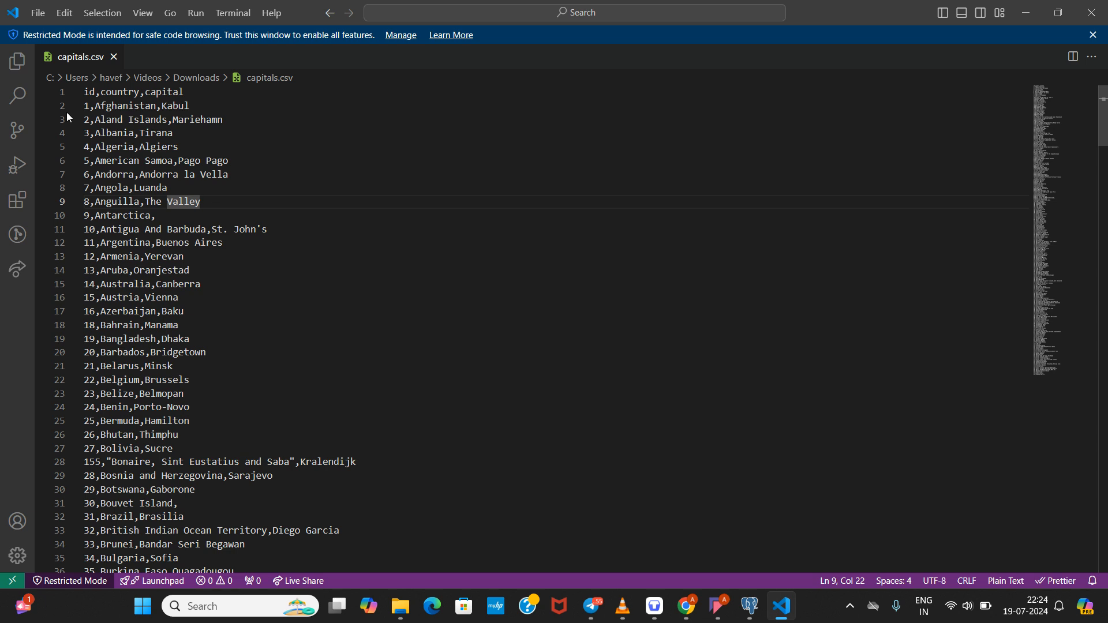
{"action": "double_click", "coordinate": [87, 106]}
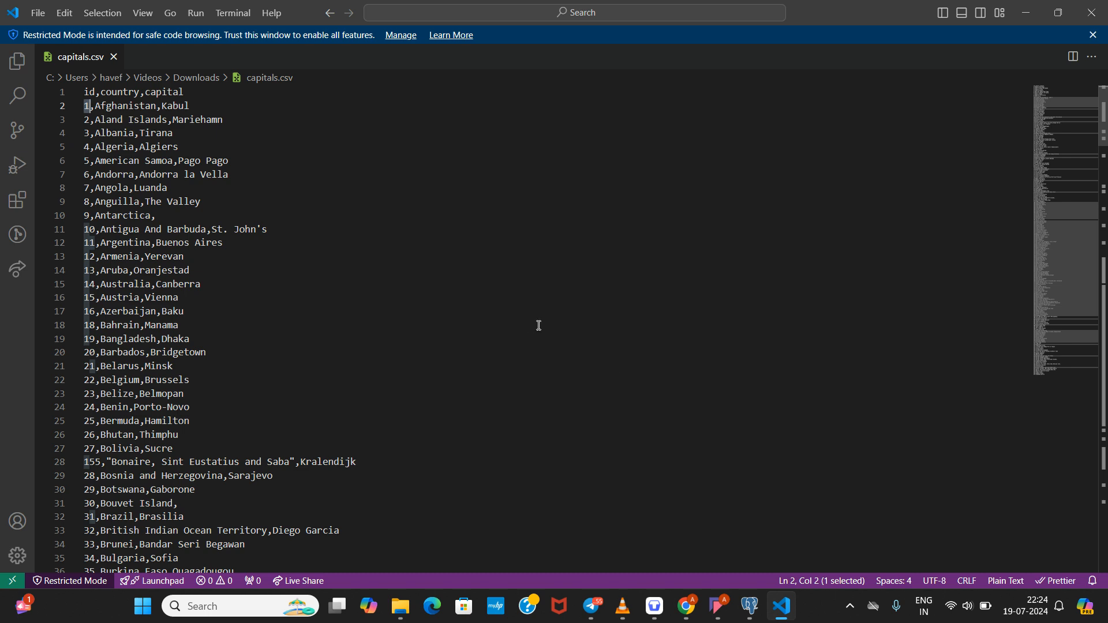
{"action": "mouse_move", "coordinate": [749, 605]}
{"action": "left_click", "coordinate": [734, 539]}
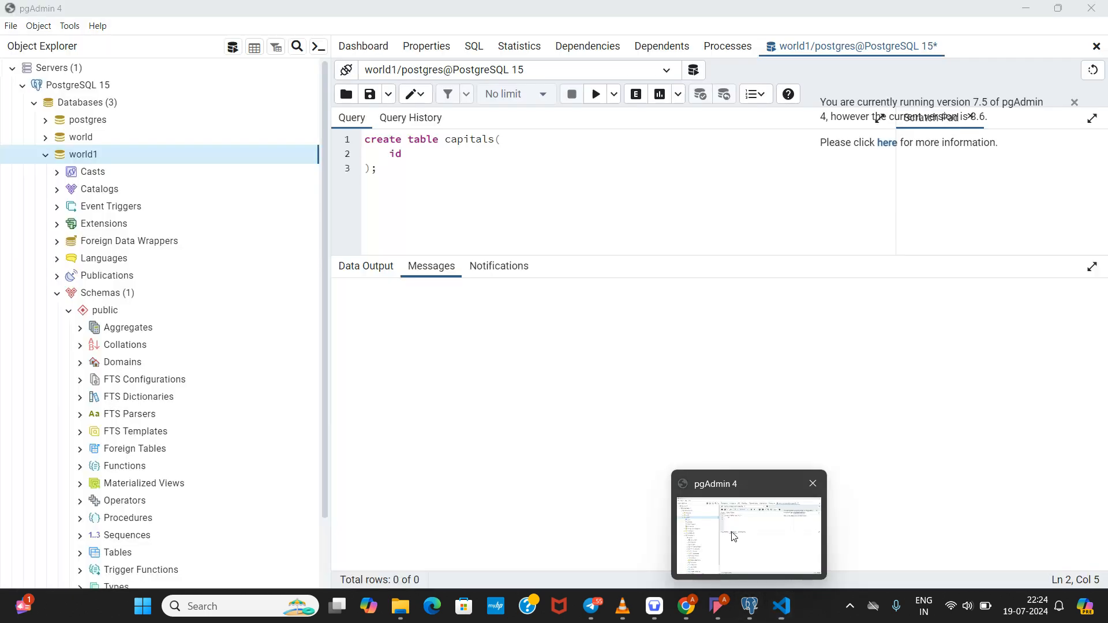
Step: Make id a serial primary key and start a new column line
{"action": "type", "text": "ser"}
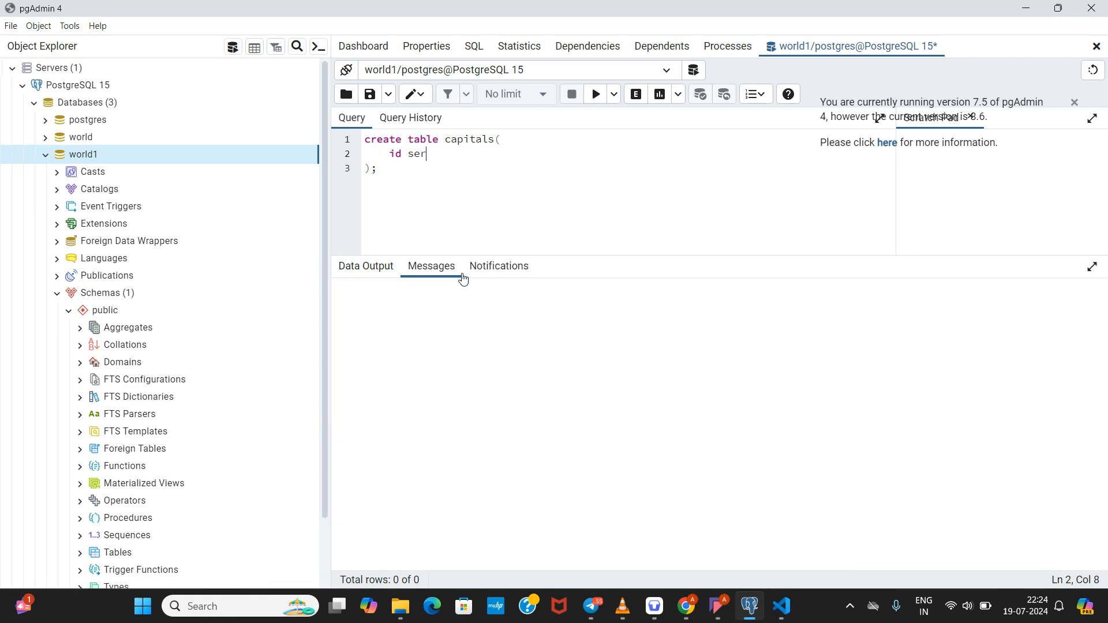
{"action": "type", "text": "ial"}
{"action": "left_click", "coordinate": [429, 157]}
{"action": "double_click", "coordinate": [429, 157]}
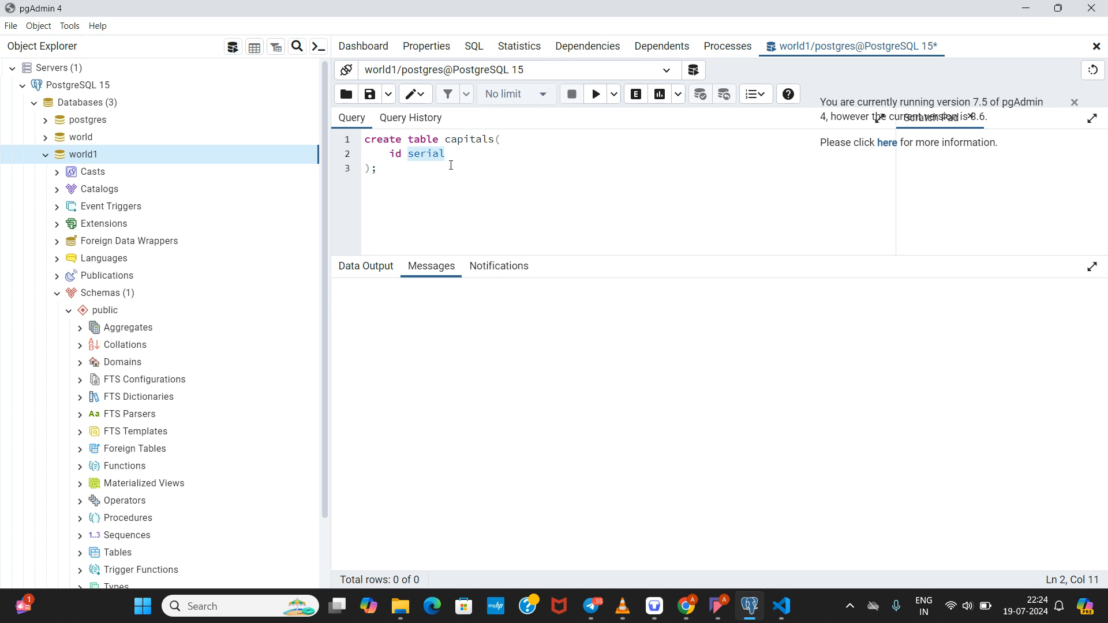
{"action": "left_click", "coordinate": [471, 157]}
{"action": "type", "text": "pi"}
{"action": "type", "text": "ima"}
{"action": "type", "text": "r"}
{"action": "type", "text": "y key,"}
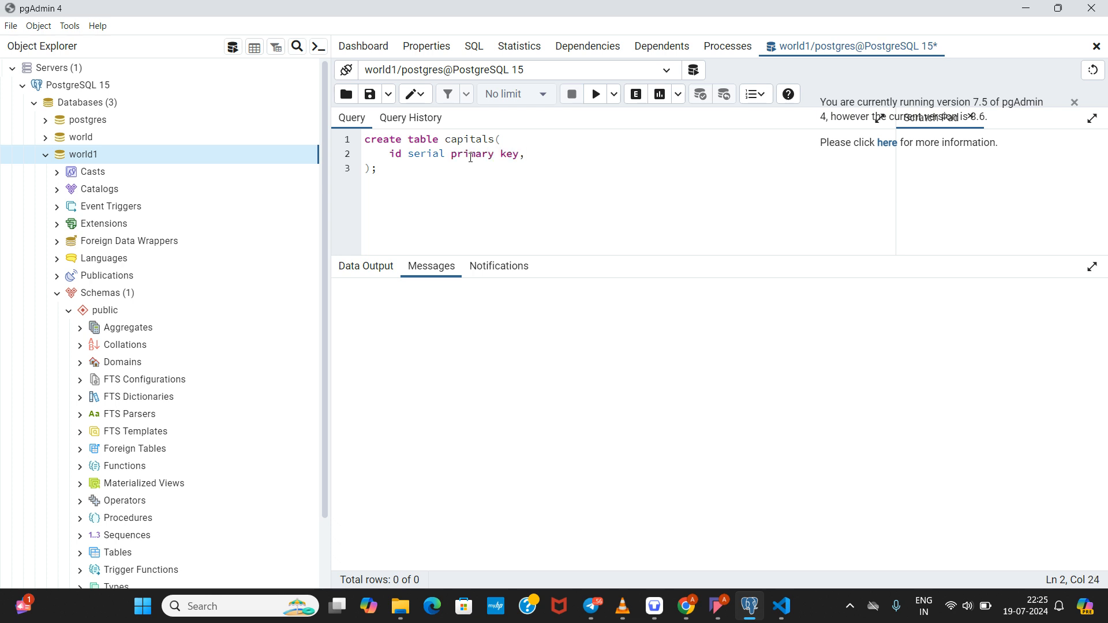
{"action": "key", "text": "Return"}
Step: Add the country varchar(45) column followed by a comma
{"action": "double_click", "coordinate": [428, 153]}
{"action": "left_click", "coordinate": [417, 181]}
{"action": "type", "text": "count"}
{"action": "type", "text": "ry "}
{"action": "type", "text": "varch"}
{"action": "type", "text": "ar"}
{"action": "type", "text": "(45"}
{"action": "type", "text": ");"}
{"action": "key", "text": "BackSpace"}
{"action": "type", "text": ","}
{"action": "key", "text": "Return"}
Step: Type the capital column name, cross-checking the columns in capitals.csv
{"action": "type", "text": "capit"}
{"action": "key", "text": "BackSpace"}
{"action": "key", "text": "BackSpace"}
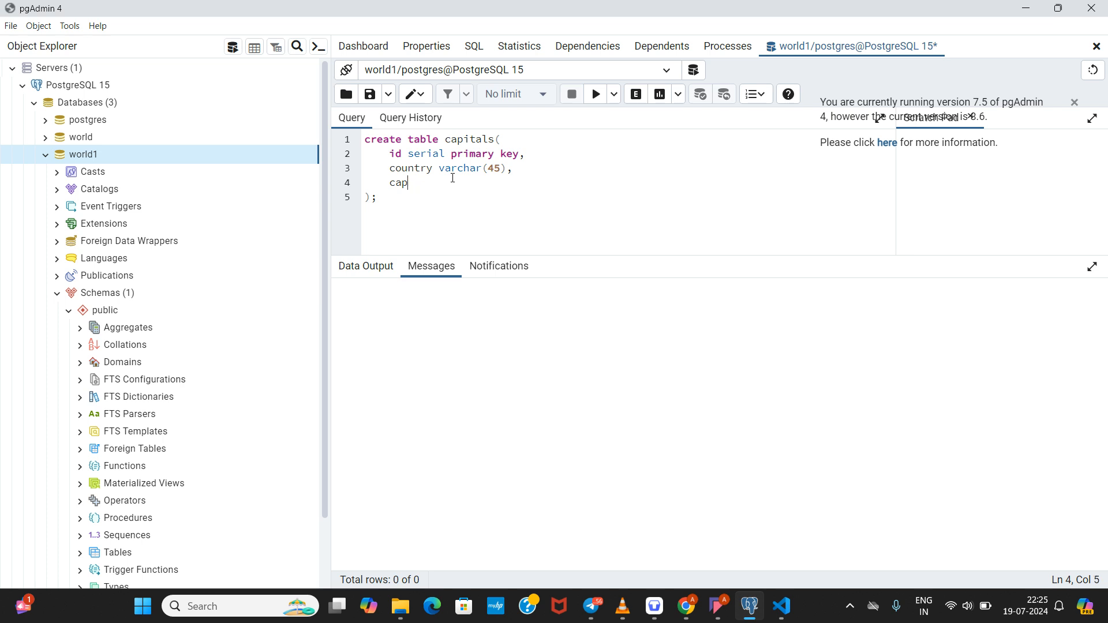
{"action": "type", "text": "ital"}
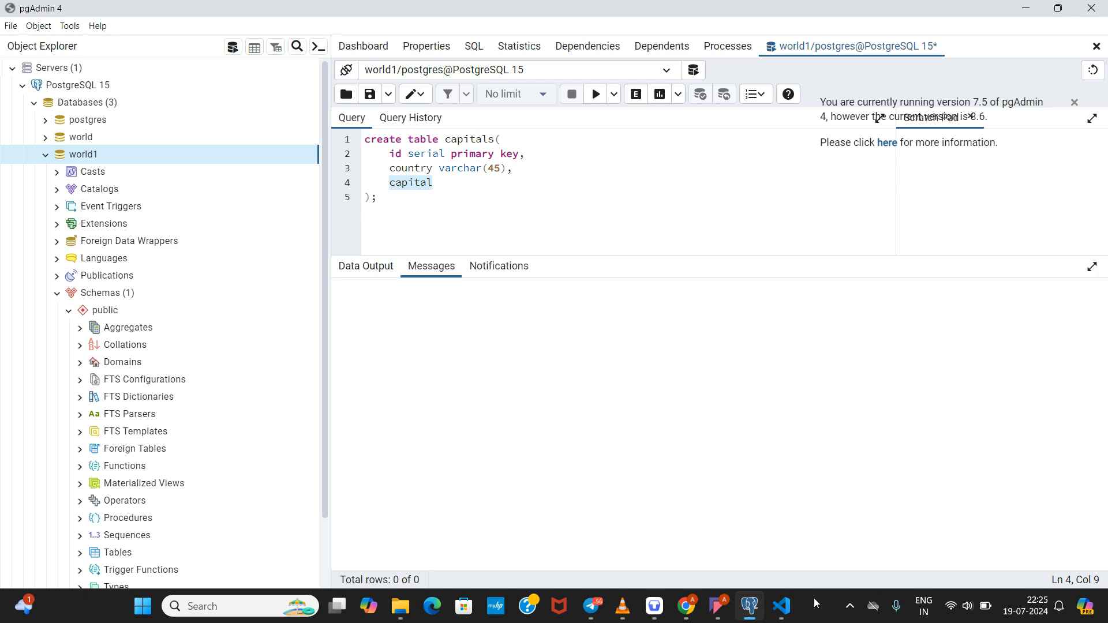
{"action": "left_click", "coordinate": [784, 612]}
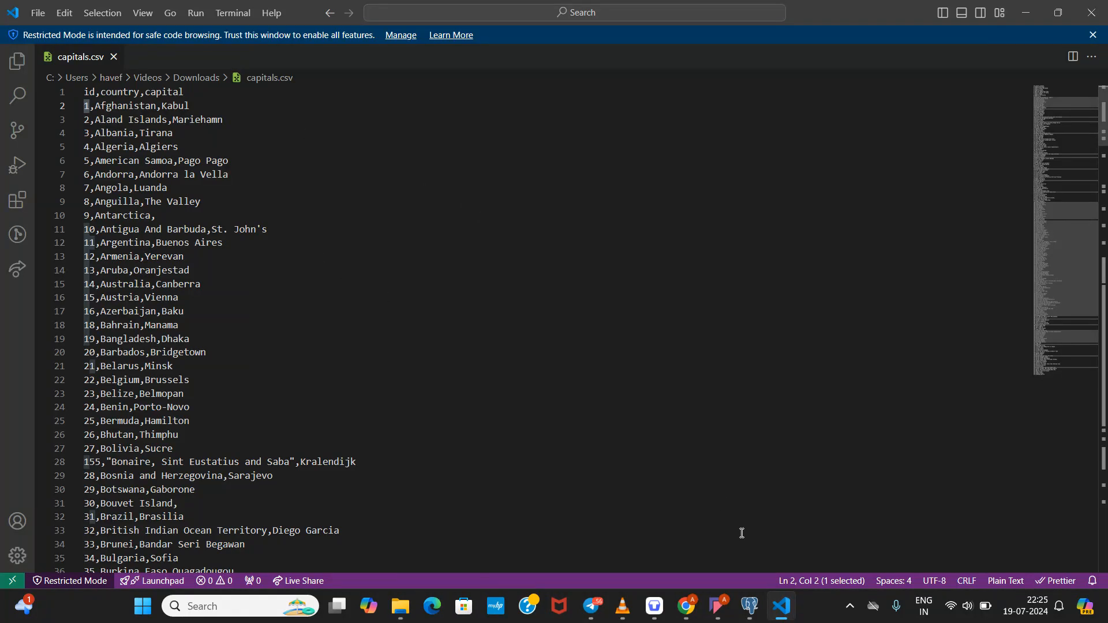
{"action": "left_click", "coordinate": [751, 613]}
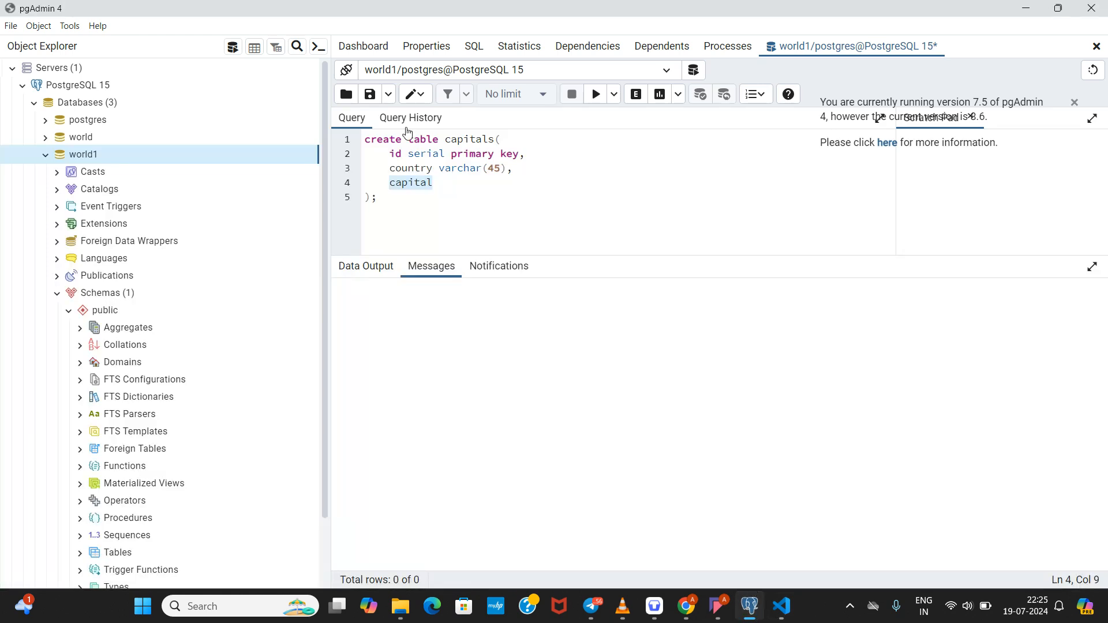
Step: Give capital the type varchar(45) with no trailing comma and review the column lines
{"action": "left_click", "coordinate": [459, 189]}
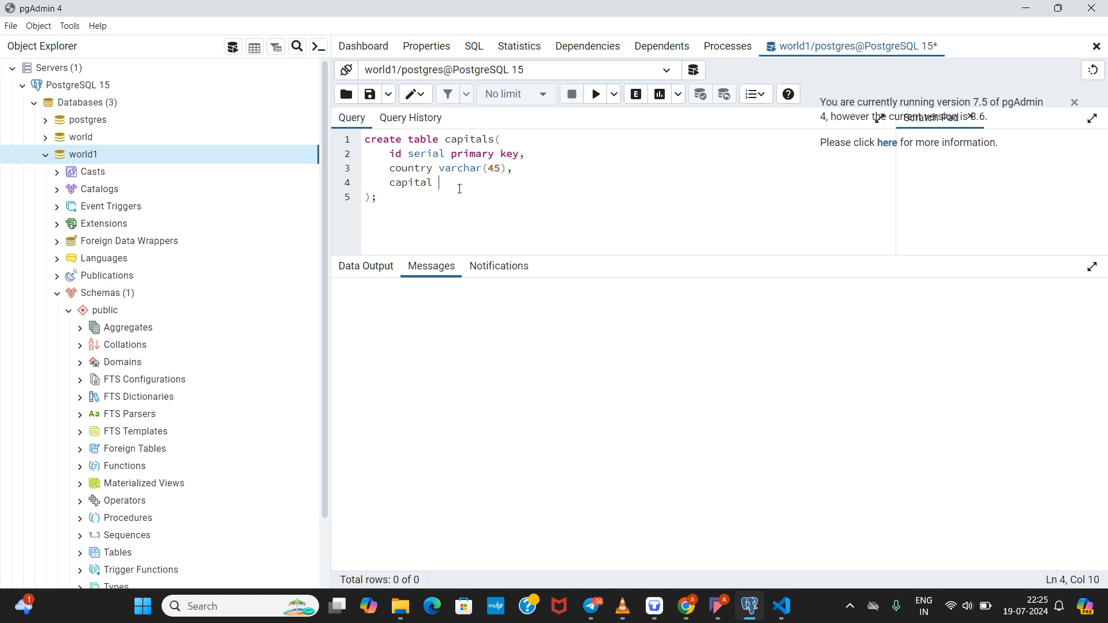
{"action": "type", "text": "varchar(45)"}
{"action": "key", "text": "BackSpace"}
{"action": "left_click", "coordinate": [559, 228]}
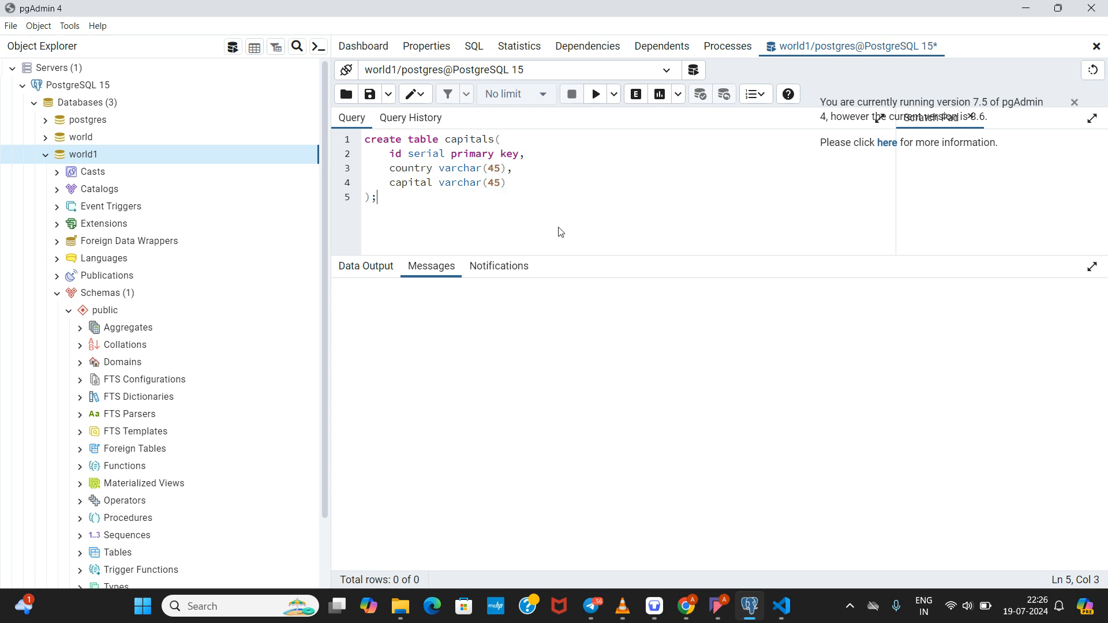
{"action": "left_click", "coordinate": [521, 185]}
{"action": "type", "text": ","}
{"action": "key", "text": "BackSpace"}
{"action": "left_click_drag", "start_coordinate": [425, 218], "coordinate": [359, 139]}
{"action": "left_click", "coordinate": [414, 227]}
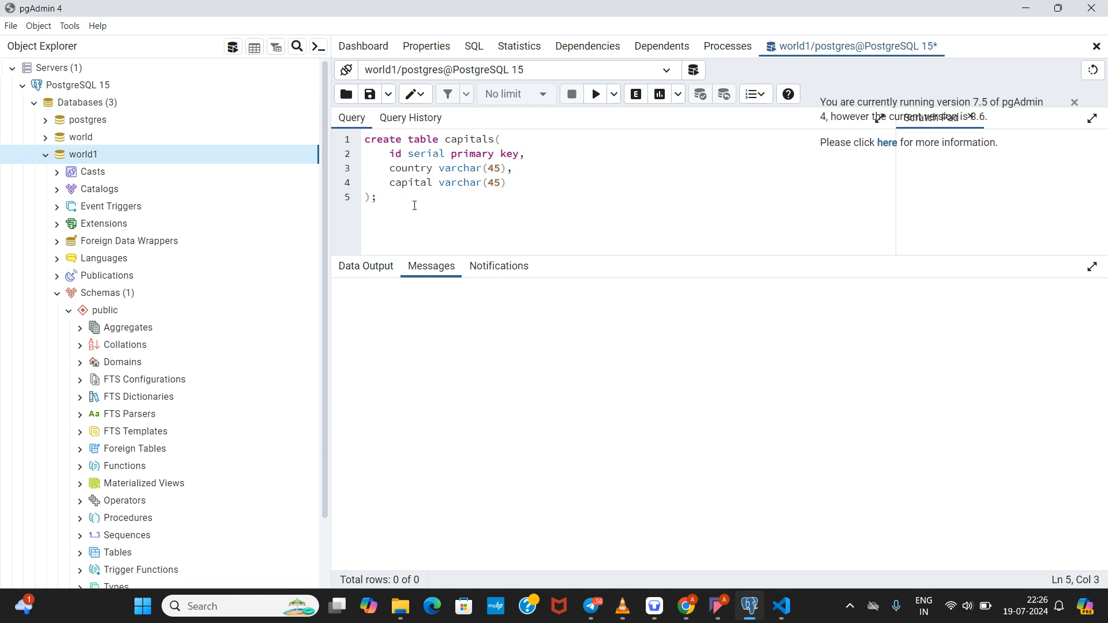
Step: Run the CREATE TABLE capitals query and check the 'returned successfully in 138 msec' message
{"action": "left_click", "coordinate": [596, 104]}
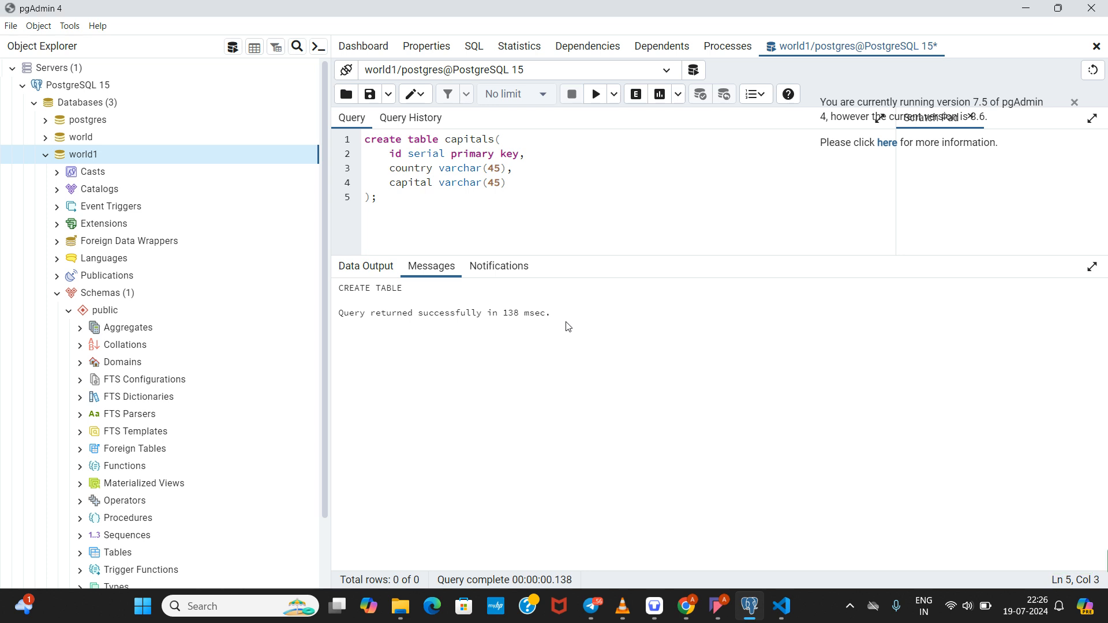
{"action": "left_click_drag", "start_coordinate": [572, 313], "coordinate": [424, 306]}
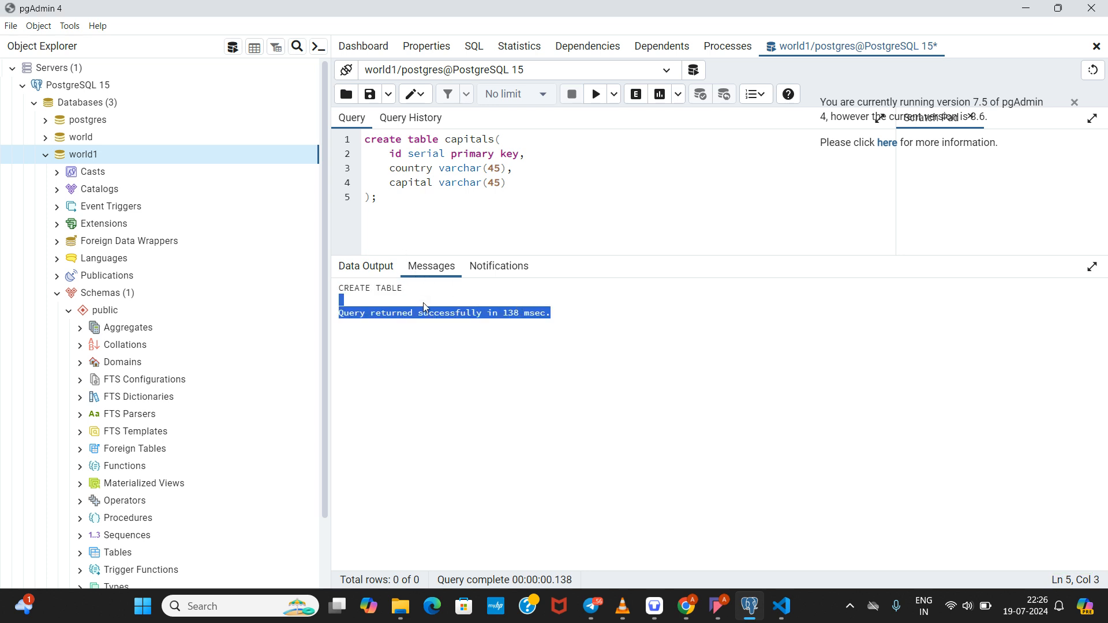
{"action": "left_click", "coordinate": [621, 335]}
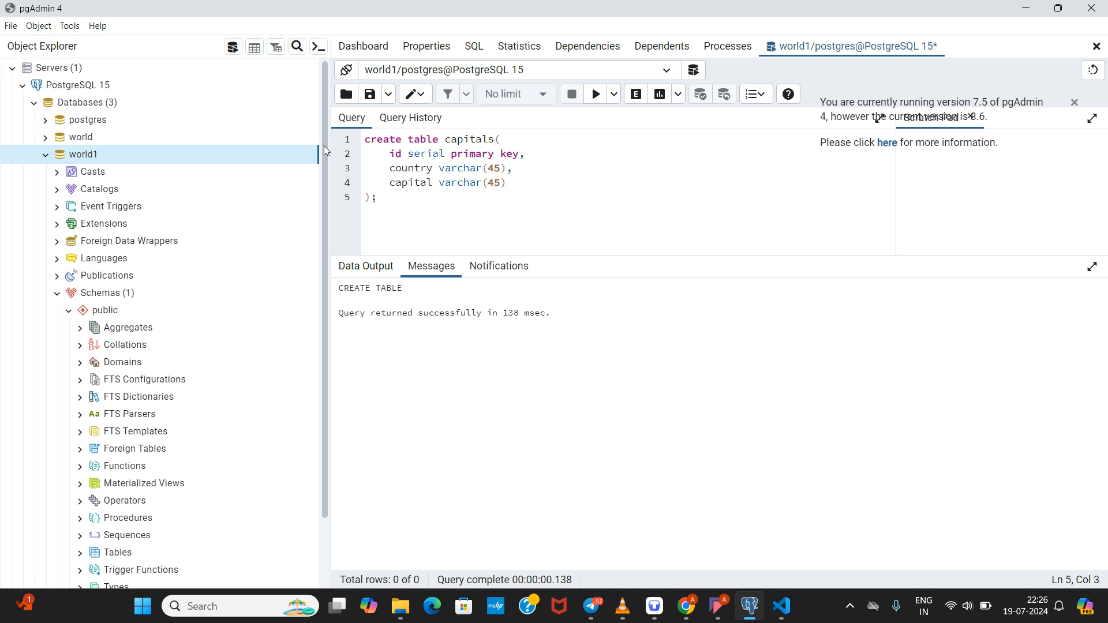
{"action": "scroll", "coordinate": [321, 170], "scroll_direction": "down", "scroll_amount": 3}
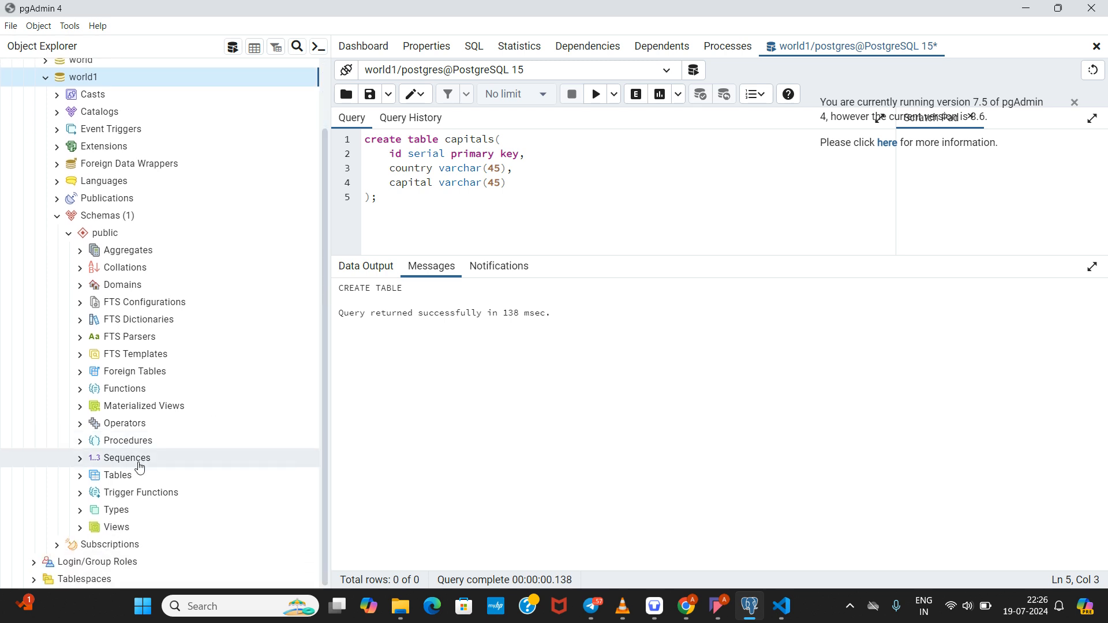
Step: Refresh world1's Tables group and expand it to reveal the capitals table
{"action": "right_click", "coordinate": [120, 479]}
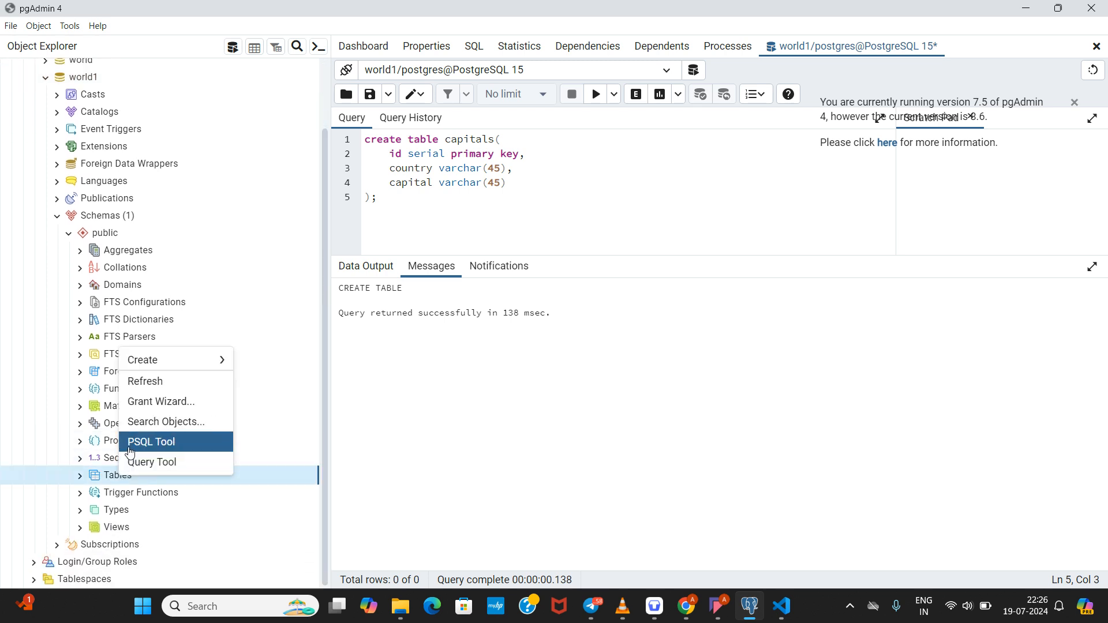
{"action": "left_click", "coordinate": [137, 382]}
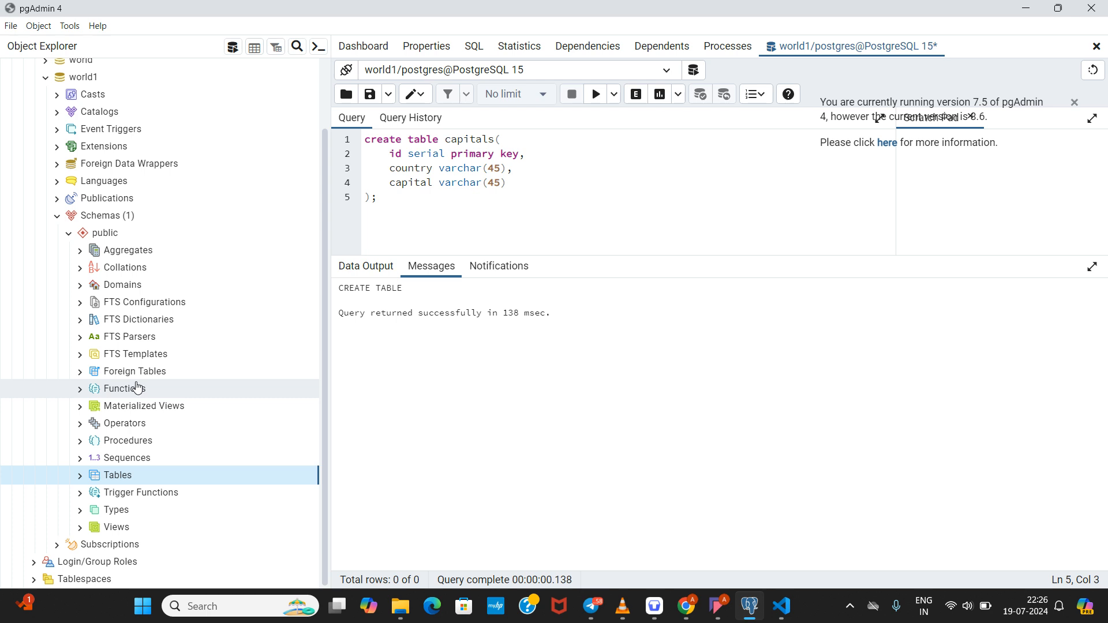
{"action": "left_click", "coordinate": [80, 476]}
{"action": "left_click", "coordinate": [115, 495]}
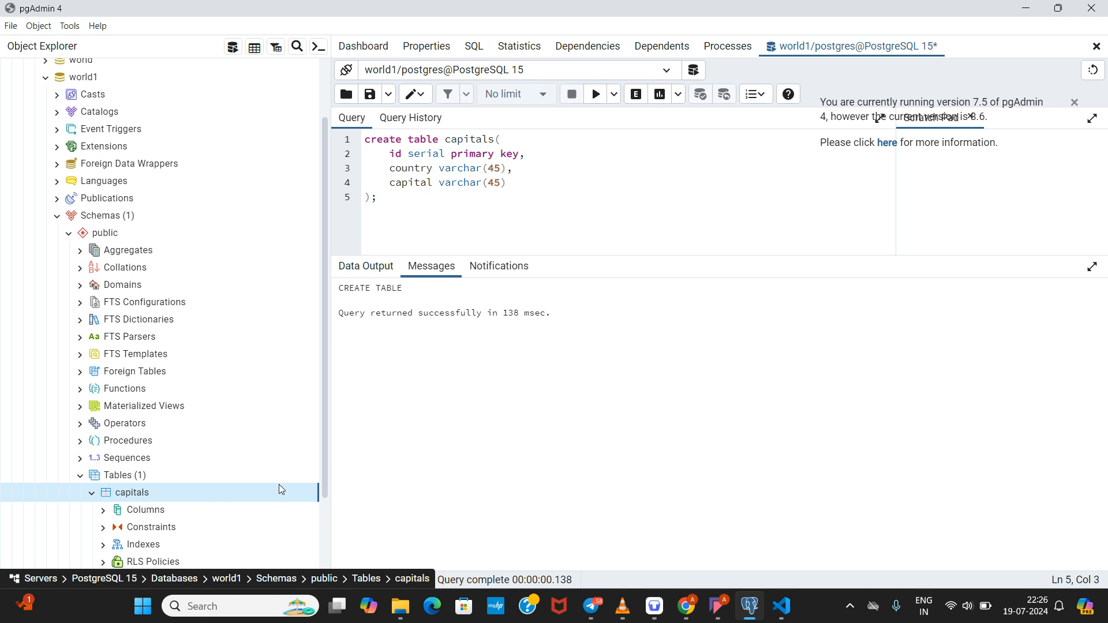
{"action": "left_click_drag", "start_coordinate": [321, 476], "coordinate": [321, 508]}
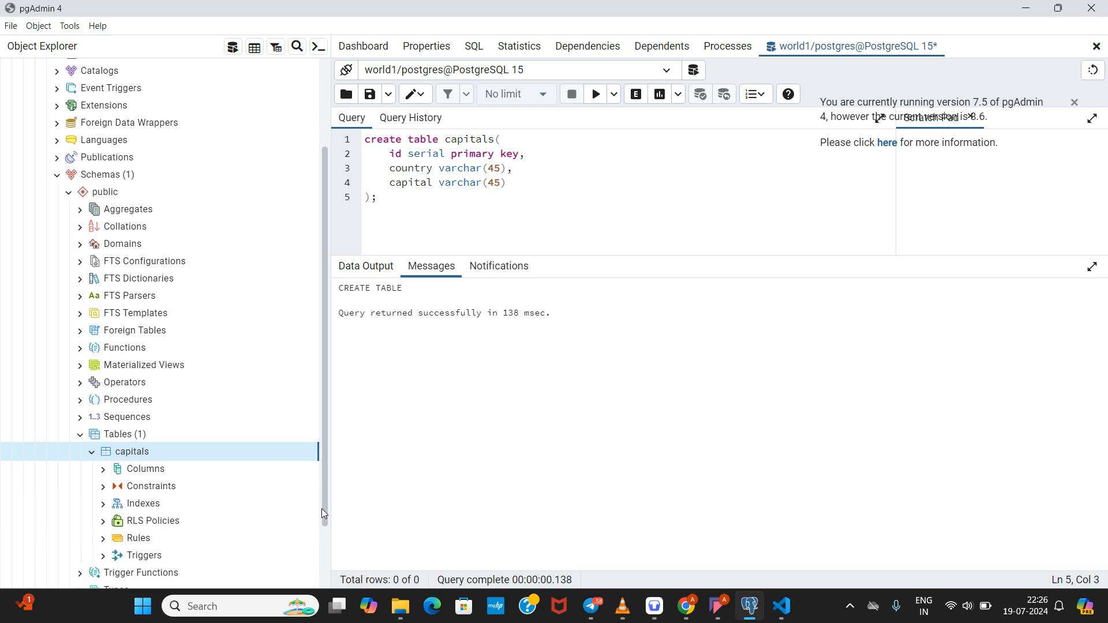
{"action": "left_click", "coordinate": [92, 445]}
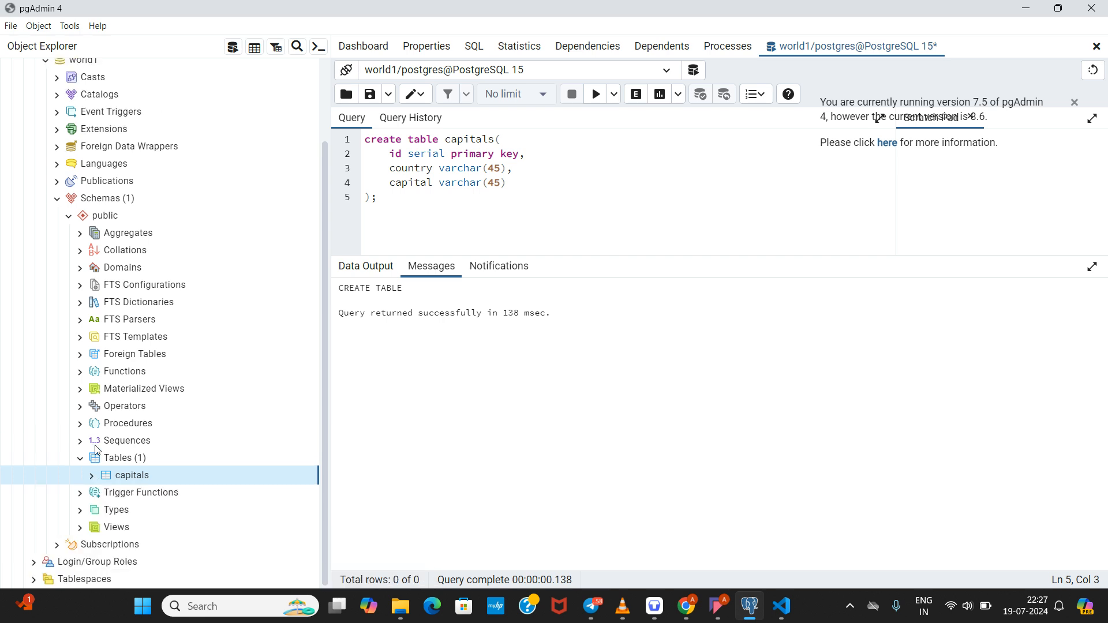
Step: View all rows of the capitals table
{"action": "right_click", "coordinate": [131, 480]}
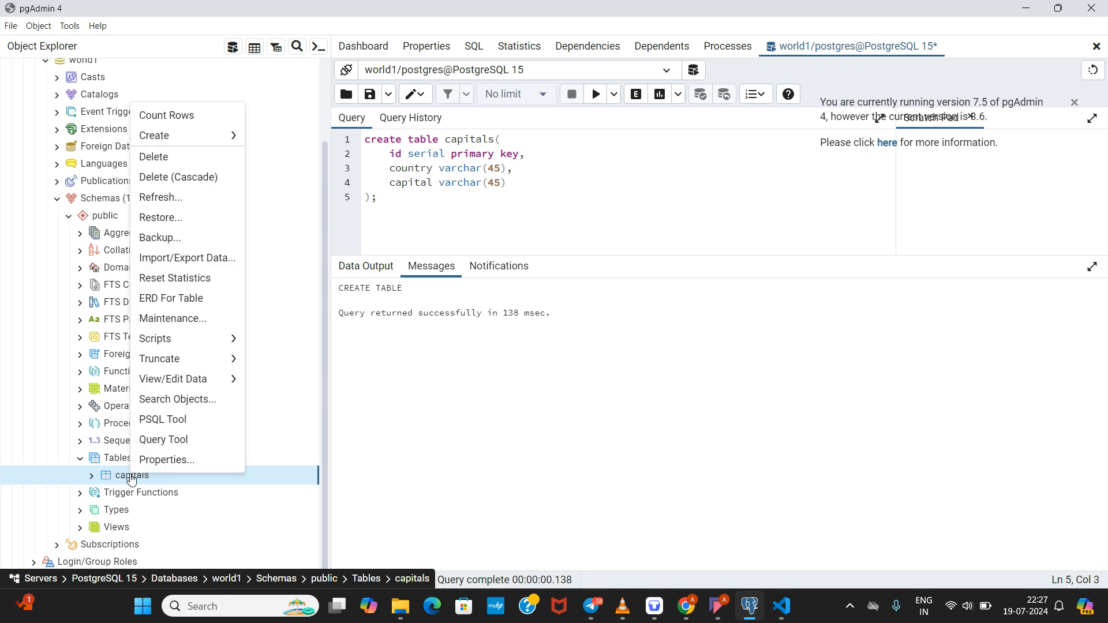
{"action": "mouse_move", "coordinate": [161, 385]}
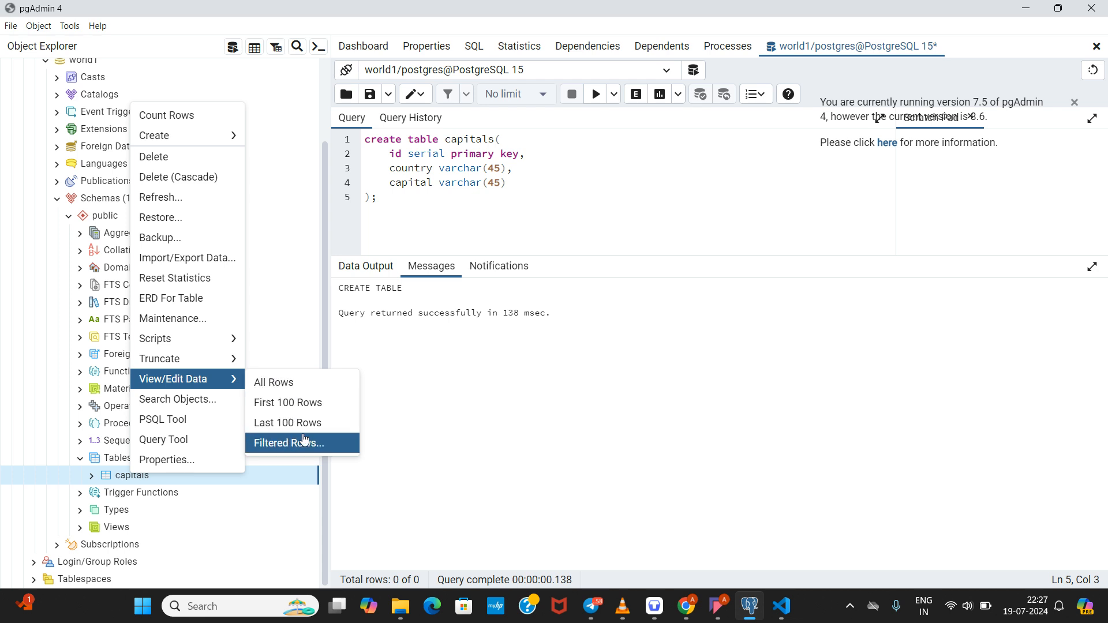
{"action": "left_click", "coordinate": [289, 391]}
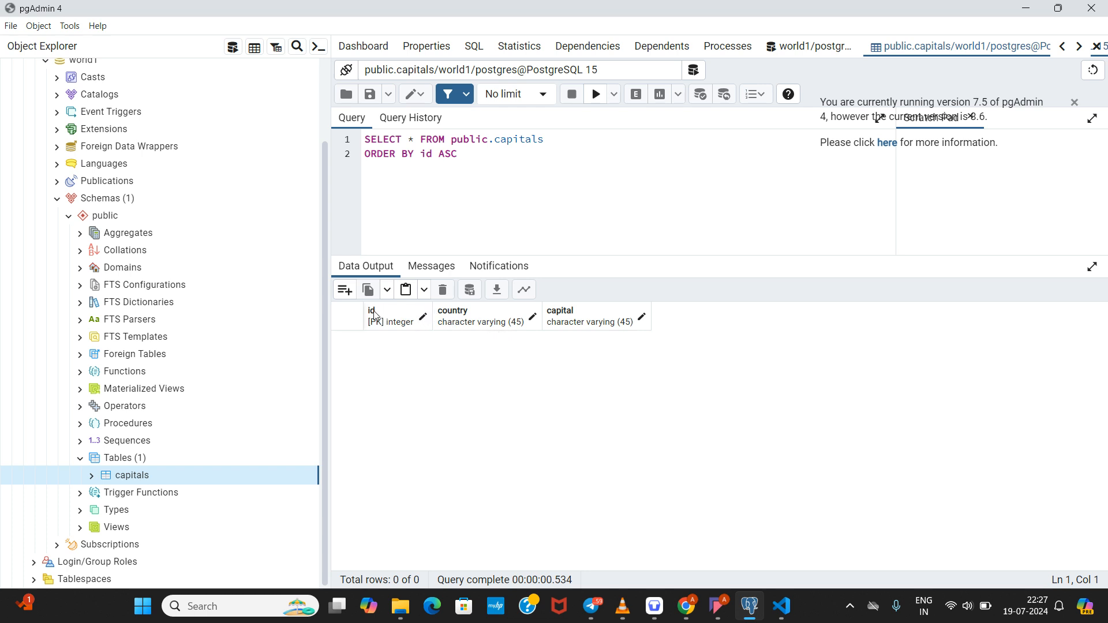
Step: Select the id and capital column headers of the empty 0-row grid
{"action": "left_click", "coordinate": [422, 321]}
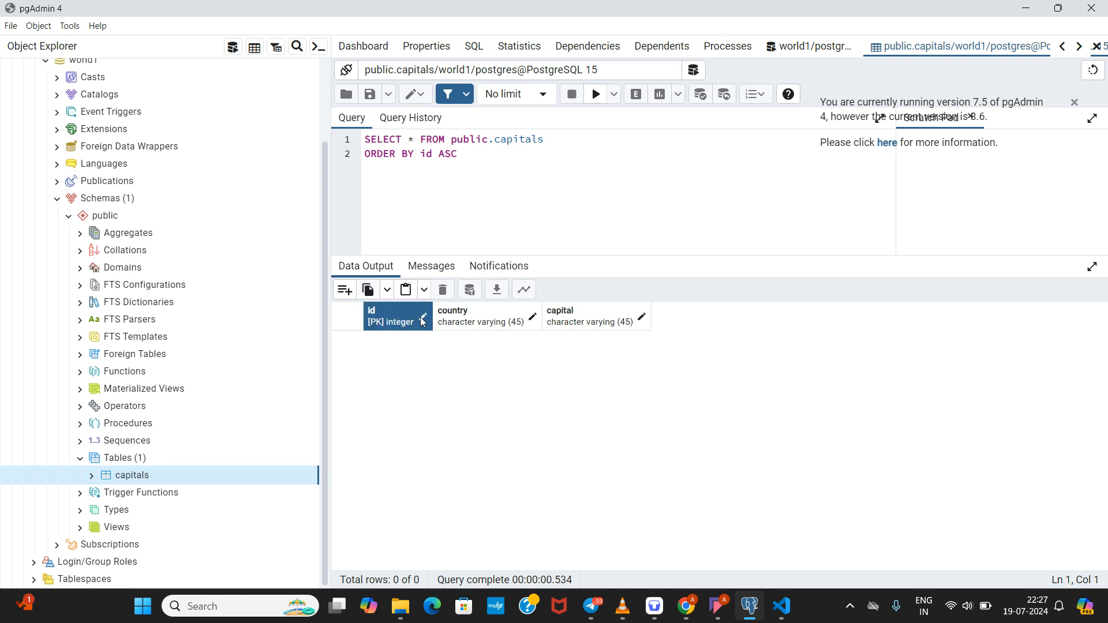
{"action": "left_click", "coordinate": [425, 322]}
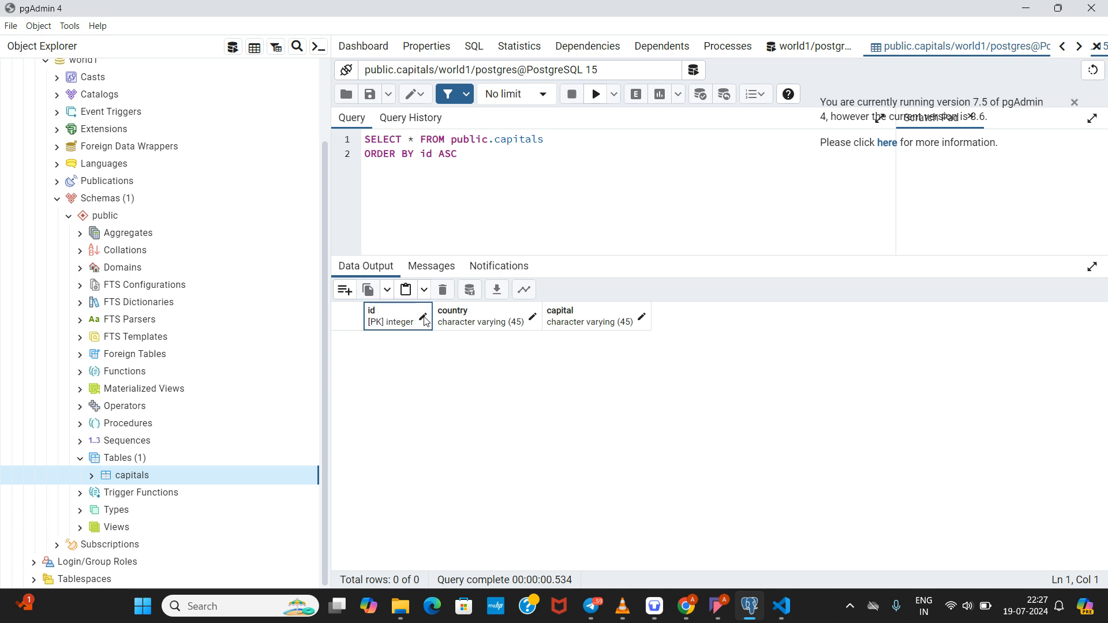
{"action": "left_click", "coordinate": [425, 321]}
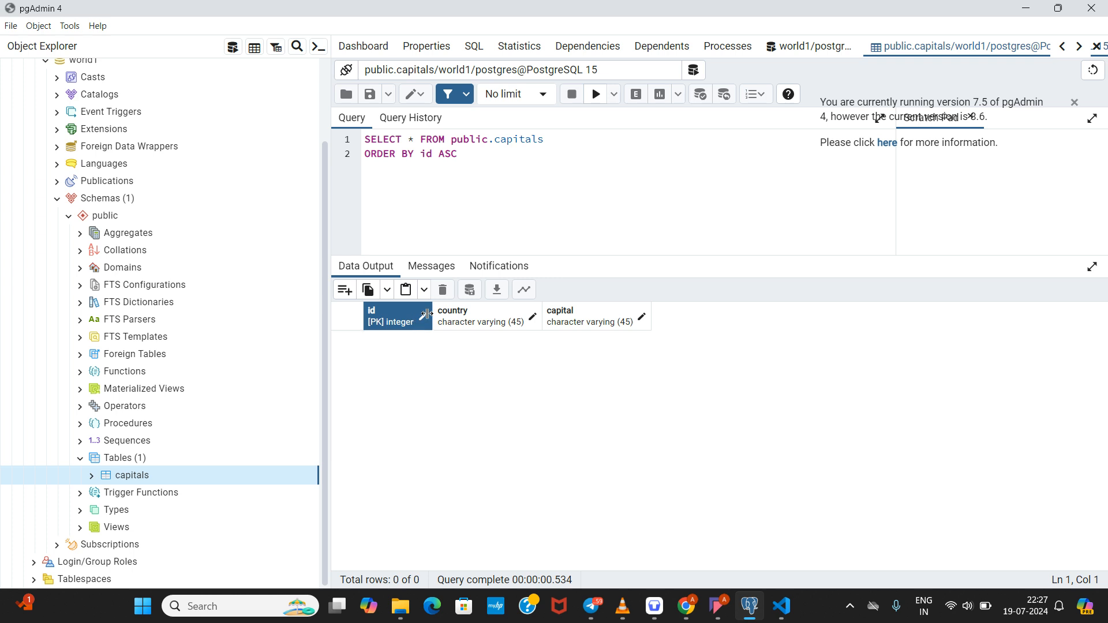
{"action": "left_click", "coordinate": [425, 320]}
{"action": "left_click", "coordinate": [425, 324]}
{"action": "left_click", "coordinate": [422, 321]}
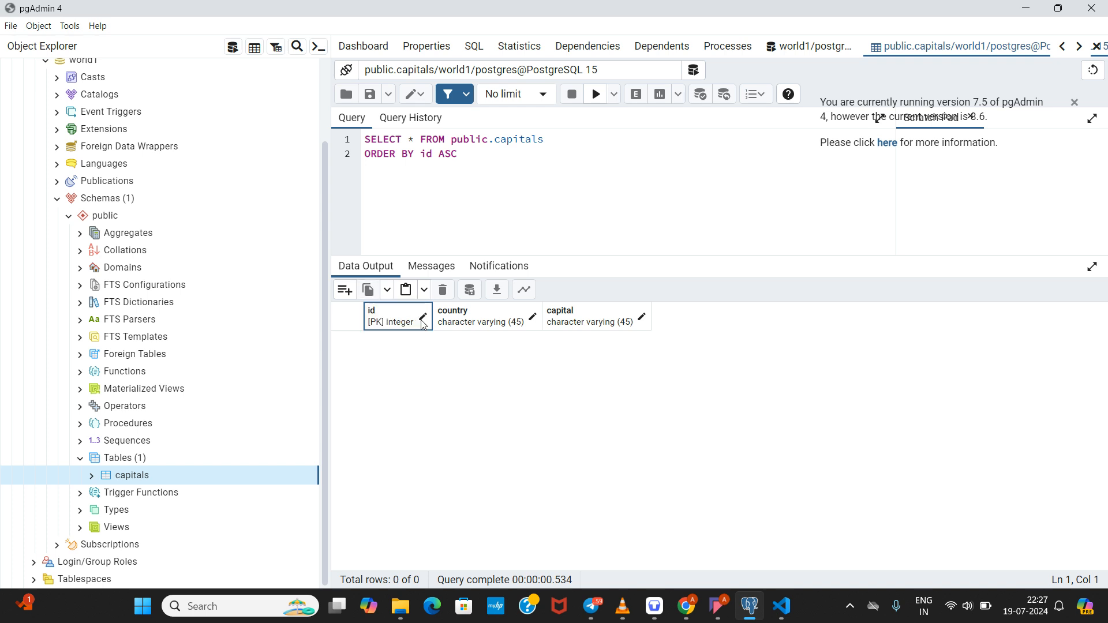
{"action": "left_click", "coordinate": [644, 324]}
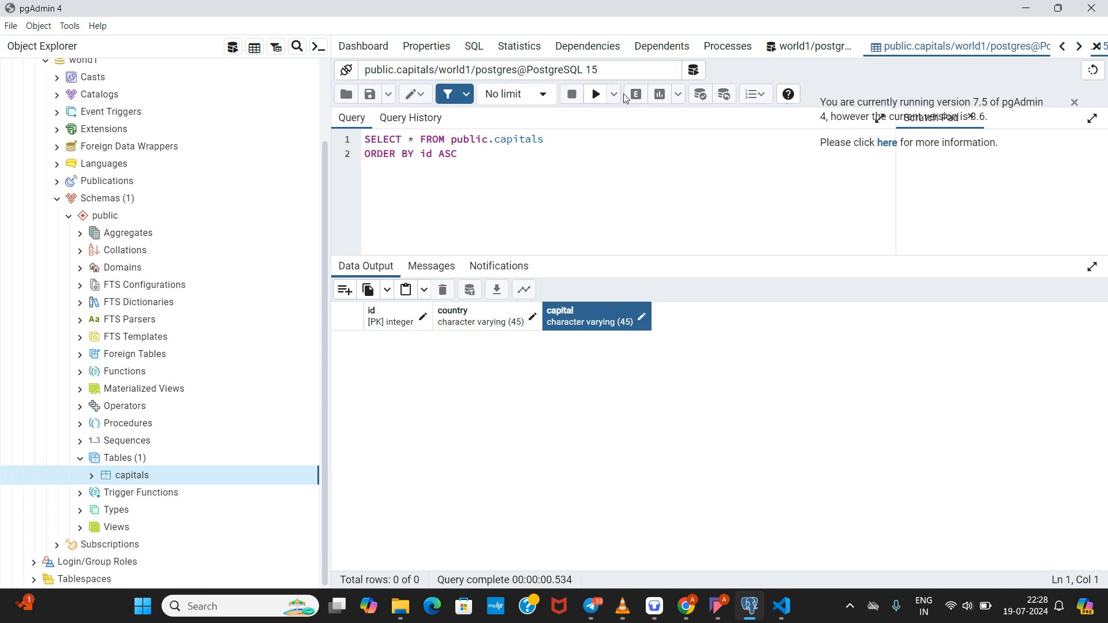
{"action": "right_click", "coordinate": [151, 481]}
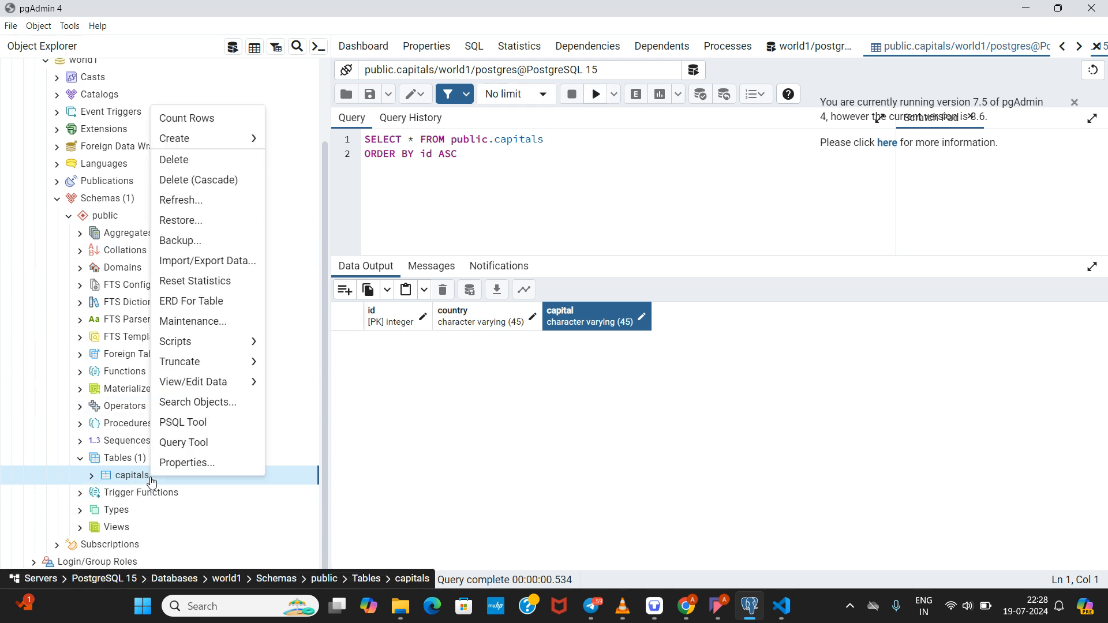
Step: Open the Properties dialog of the capitals table from Object Explorer
{"action": "mouse_move", "coordinate": [193, 147]}
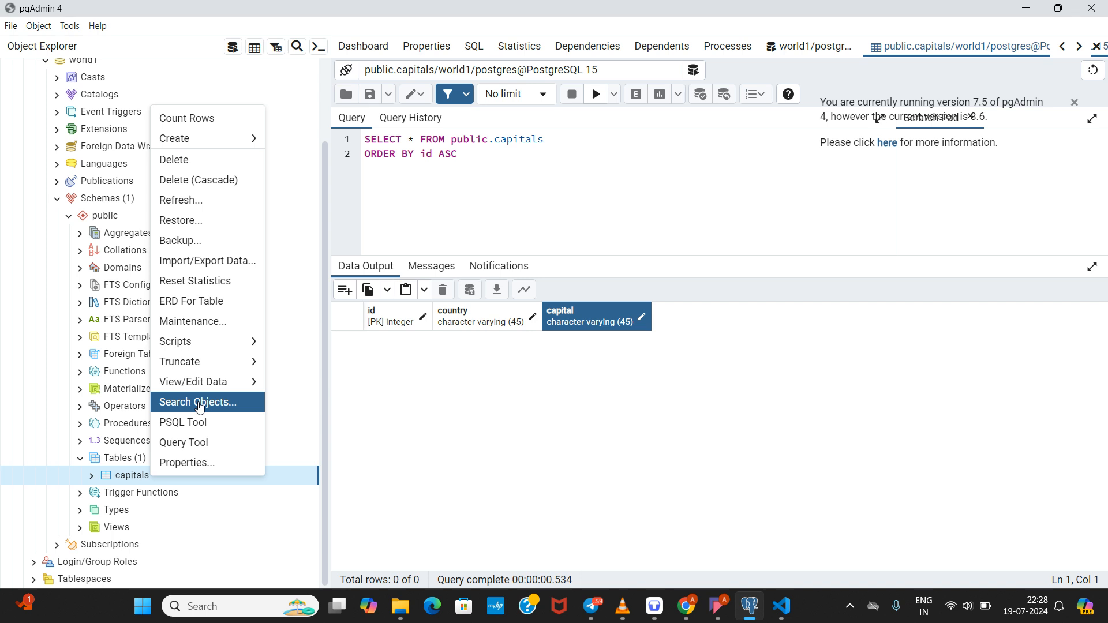
{"action": "mouse_move", "coordinate": [214, 396]}
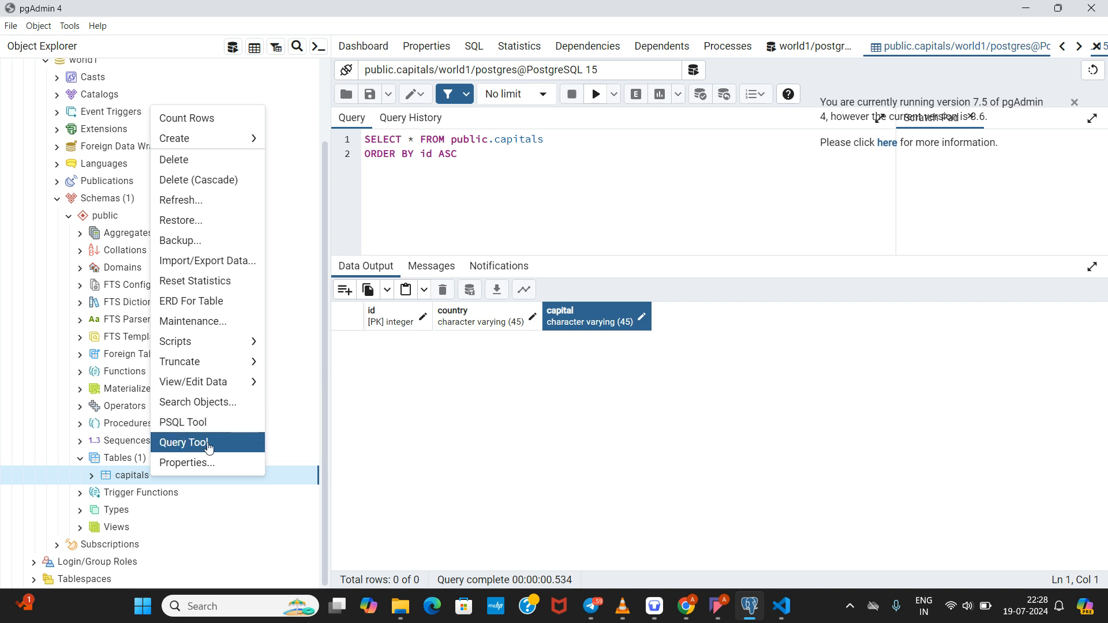
{"action": "left_click", "coordinate": [205, 462]}
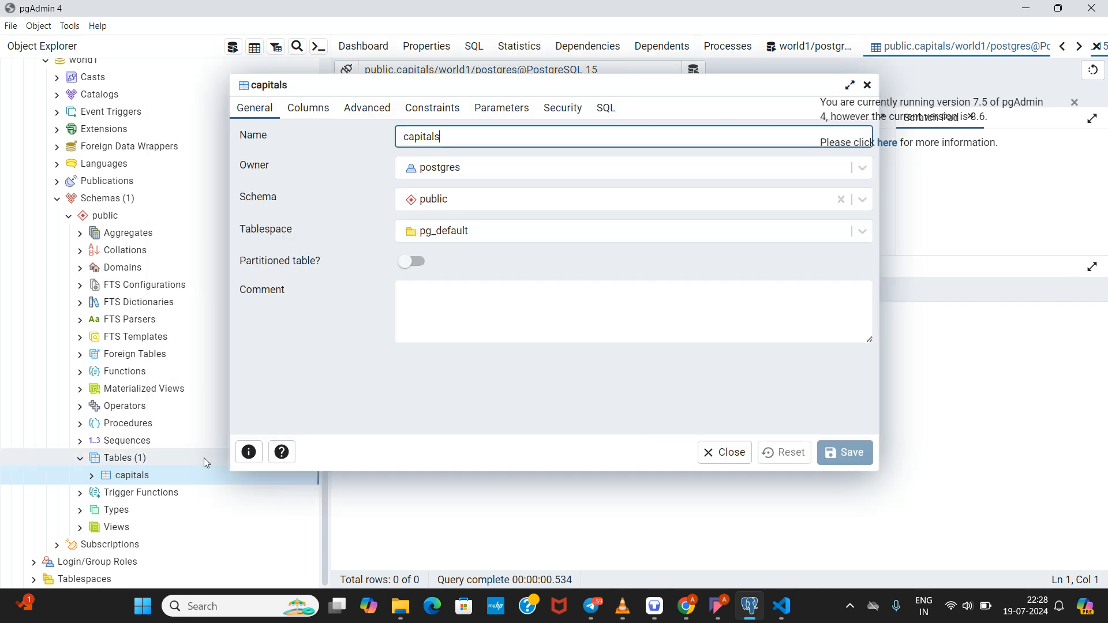
Step: On the Columns tab, rename id to 'no' and retype, then clear, the country column name
{"action": "left_click", "coordinate": [307, 109]}
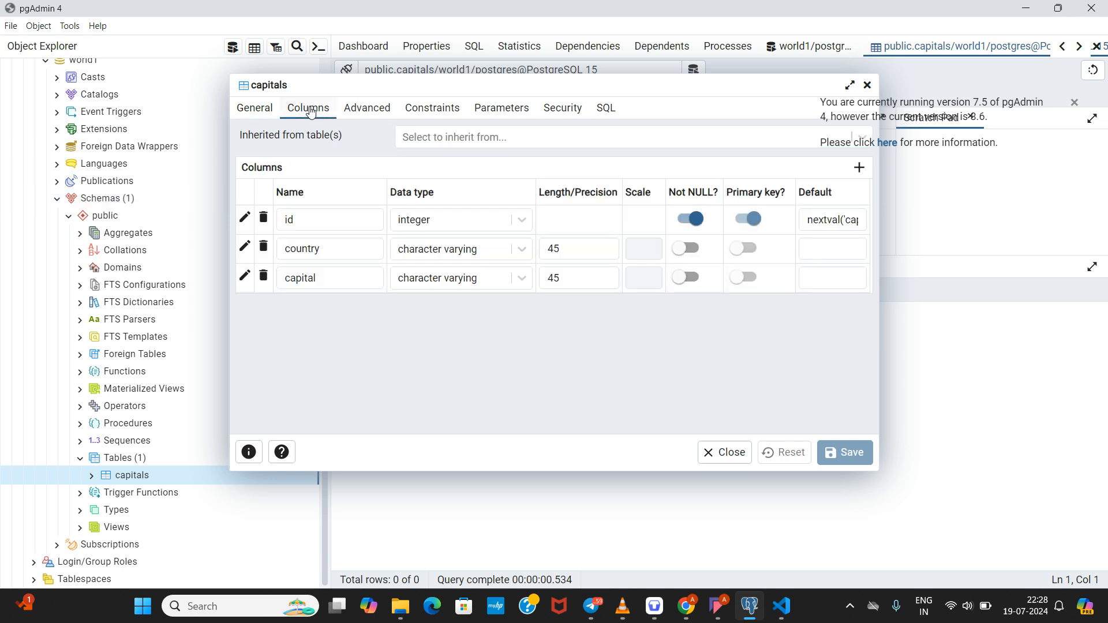
{"action": "left_click", "coordinate": [338, 222]}
{"action": "key", "text": "BackSpace"}
{"action": "key", "text": "BackSpace"}
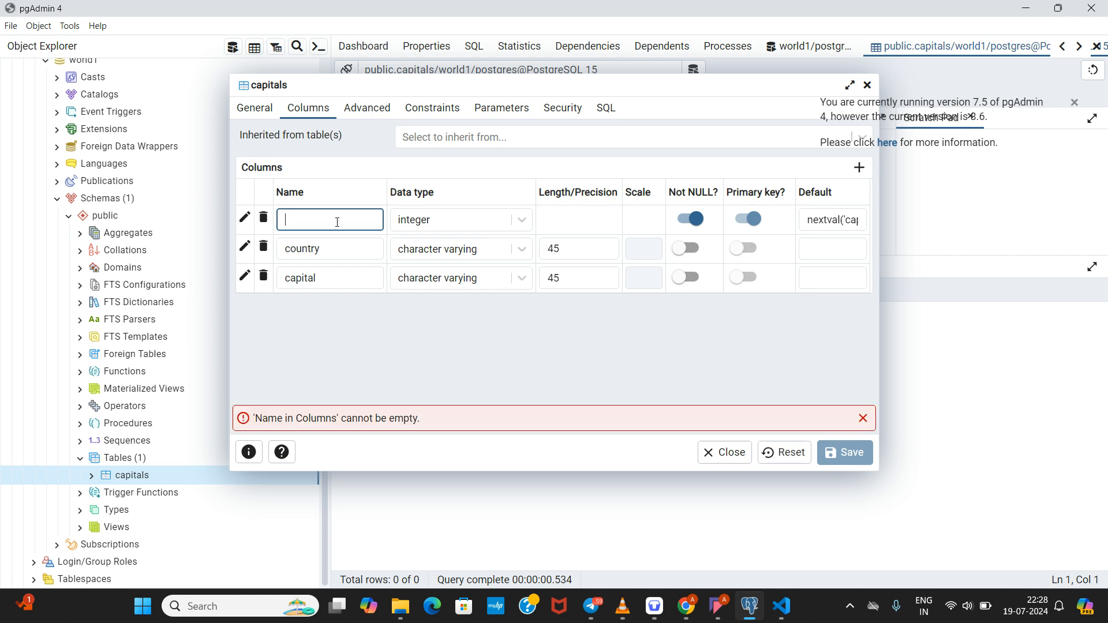
{"action": "type", "text": "no"}
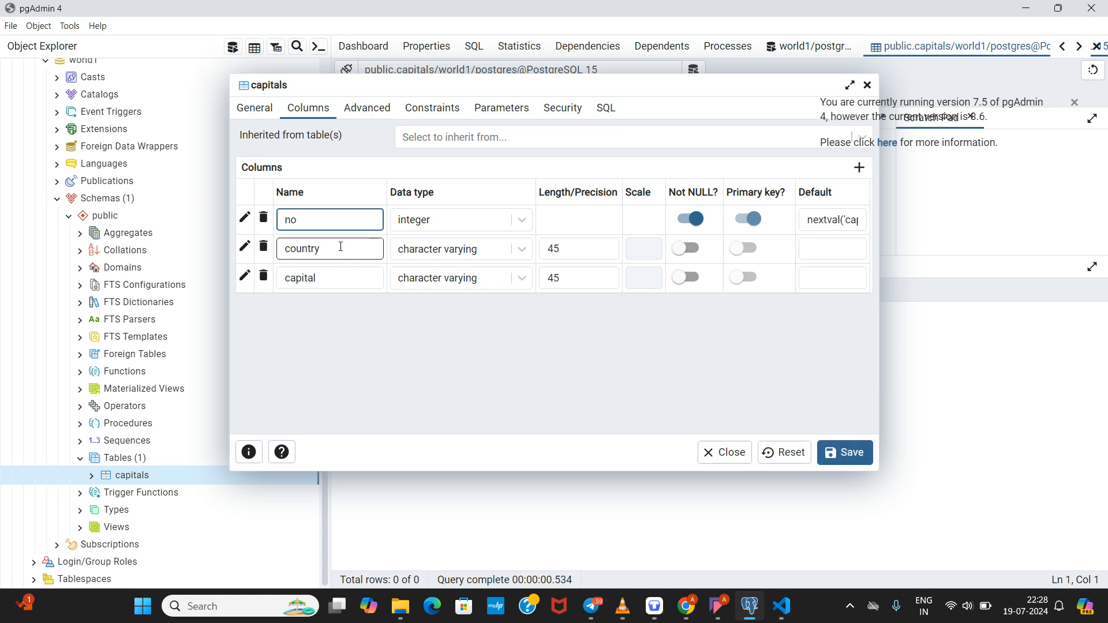
{"action": "double_click", "coordinate": [345, 247]}
{"action": "key", "text": "BackSpace"}
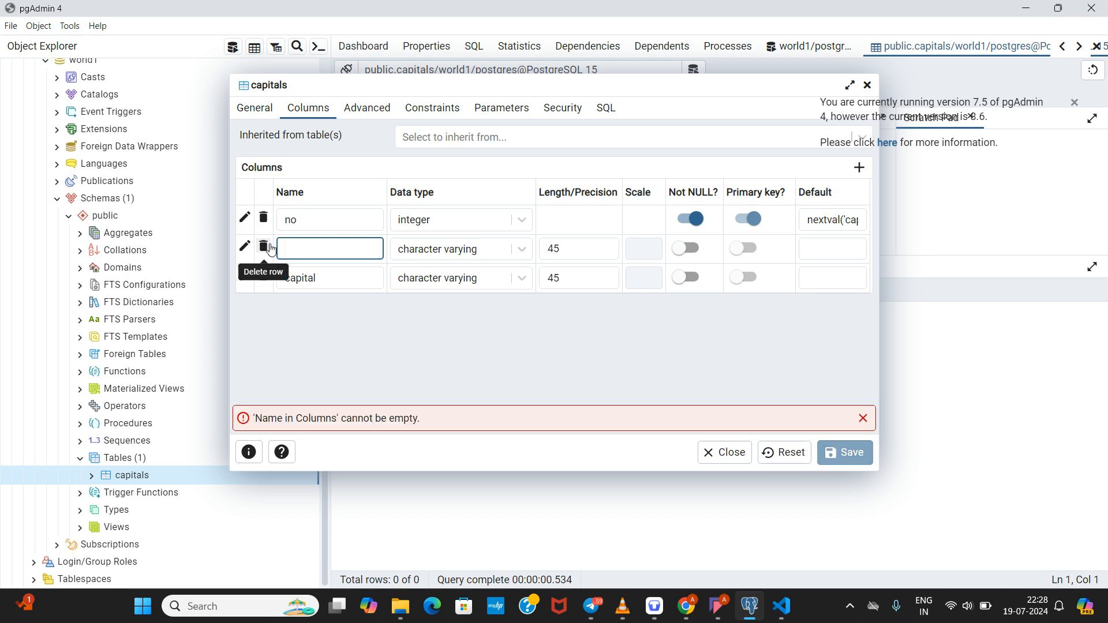
{"action": "type", "text": "count"}
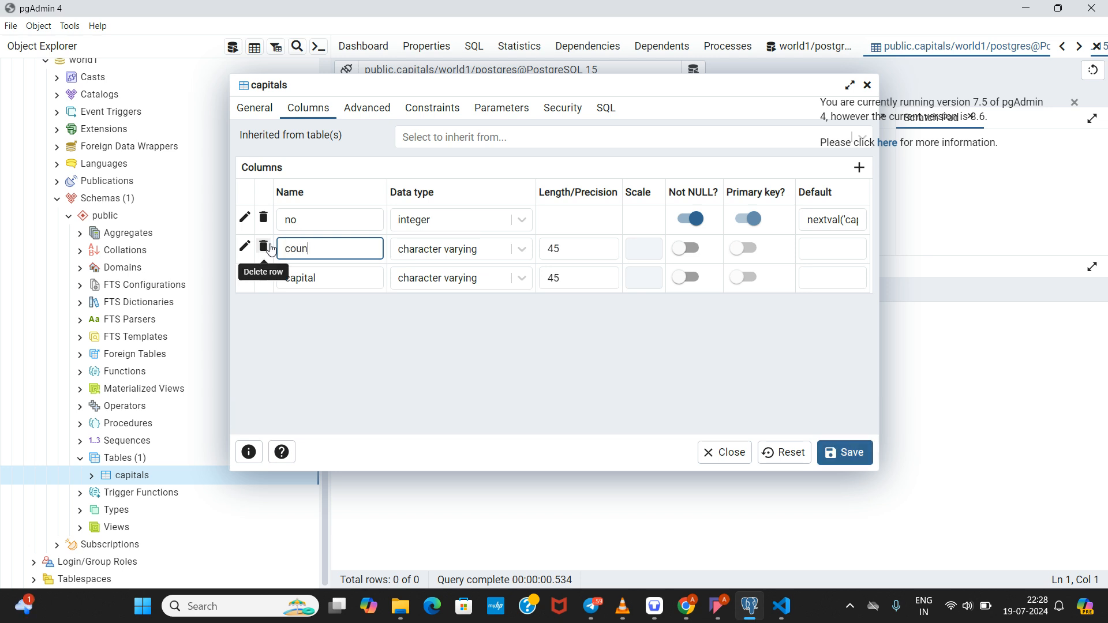
{"action": "key", "text": "BackSpace"}
{"action": "key", "text": "BackSpace"}
{"action": "key", "text": "BackSpace"}
{"action": "key", "text": "BackSpace"}
{"action": "type", "text": "Country"}
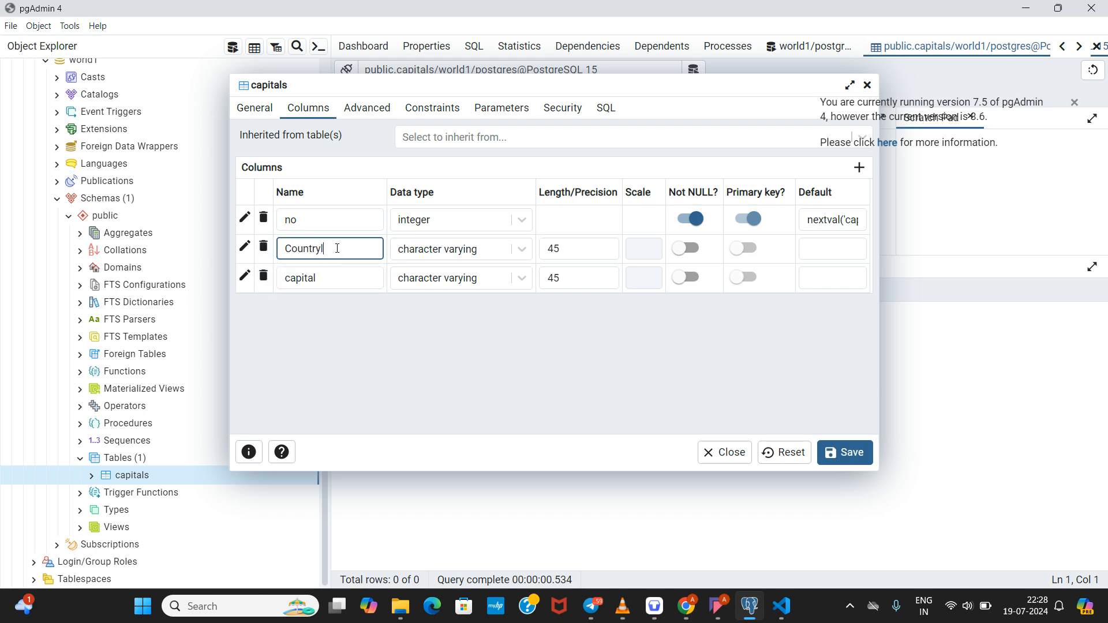
{"action": "key", "text": "ctrl+a"}
{"action": "key", "text": "BackSpace"}
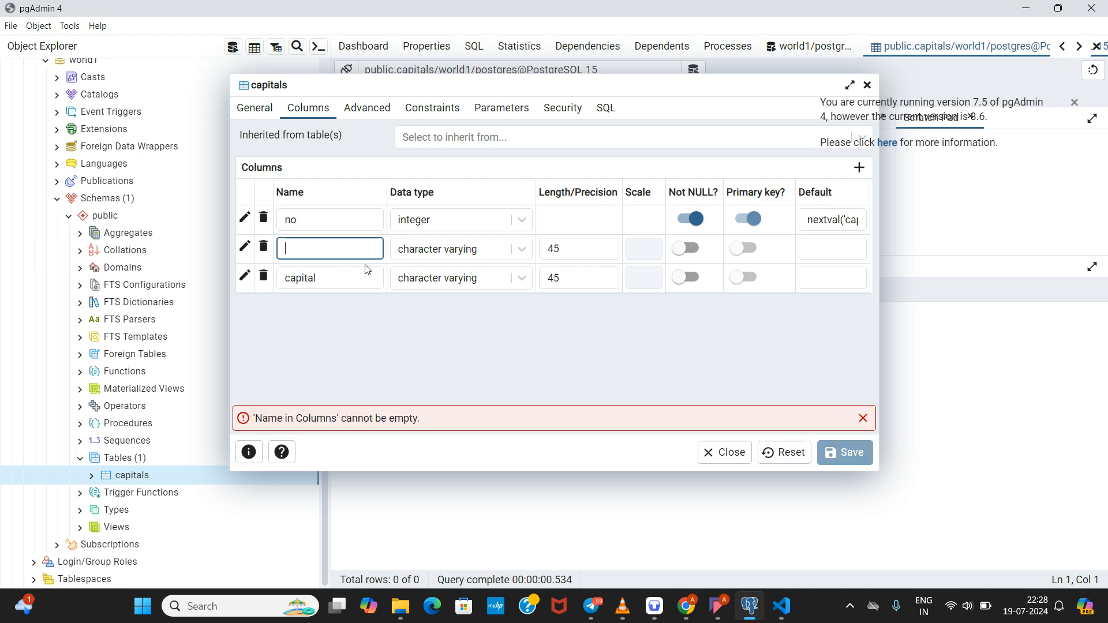
{"action": "left_click", "coordinate": [408, 327]}
Step: Inspect the columns' length (45) and data type fields without changing them
{"action": "left_click", "coordinate": [576, 247]}
{"action": "left_click_drag", "start_coordinate": [558, 248], "coordinate": [541, 248]}
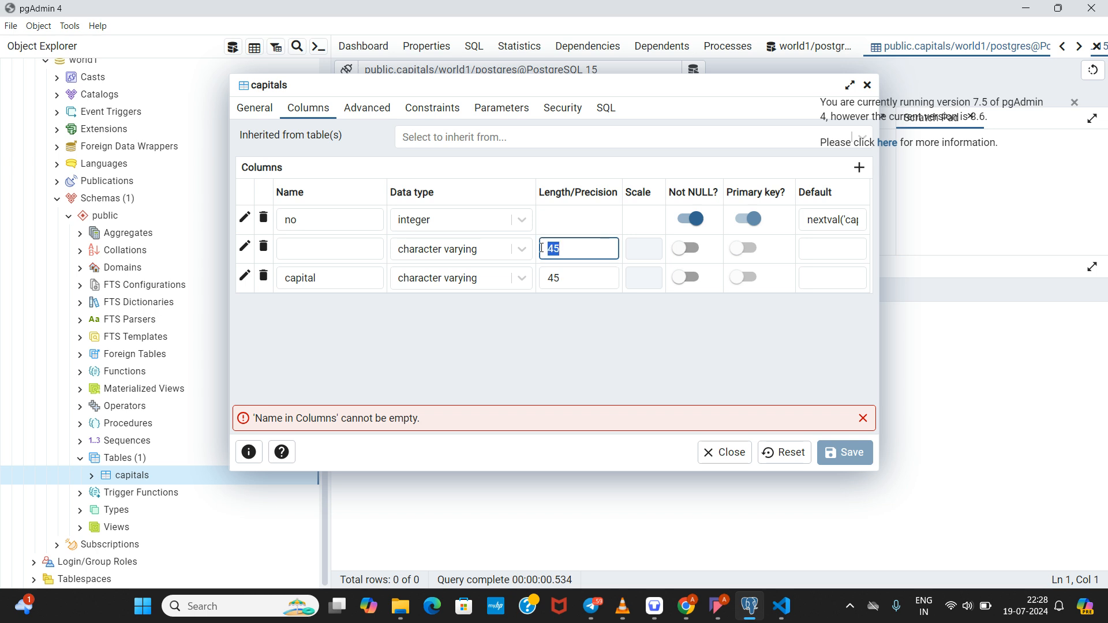
{"action": "double_click", "coordinate": [574, 278]}
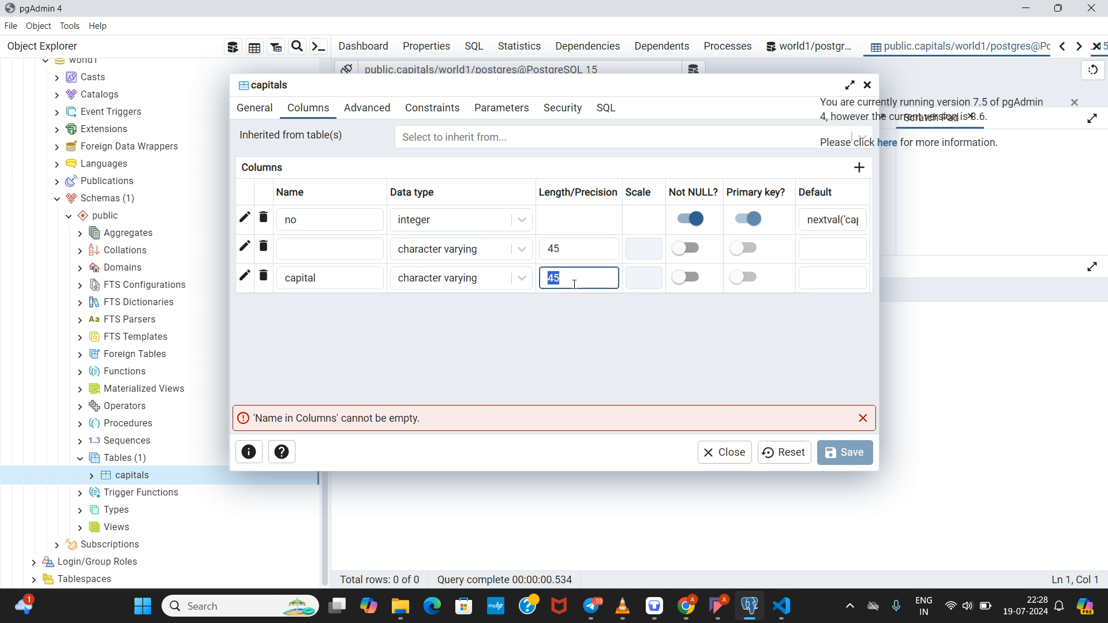
{"action": "left_click", "coordinate": [577, 337]}
{"action": "left_click", "coordinate": [436, 224]}
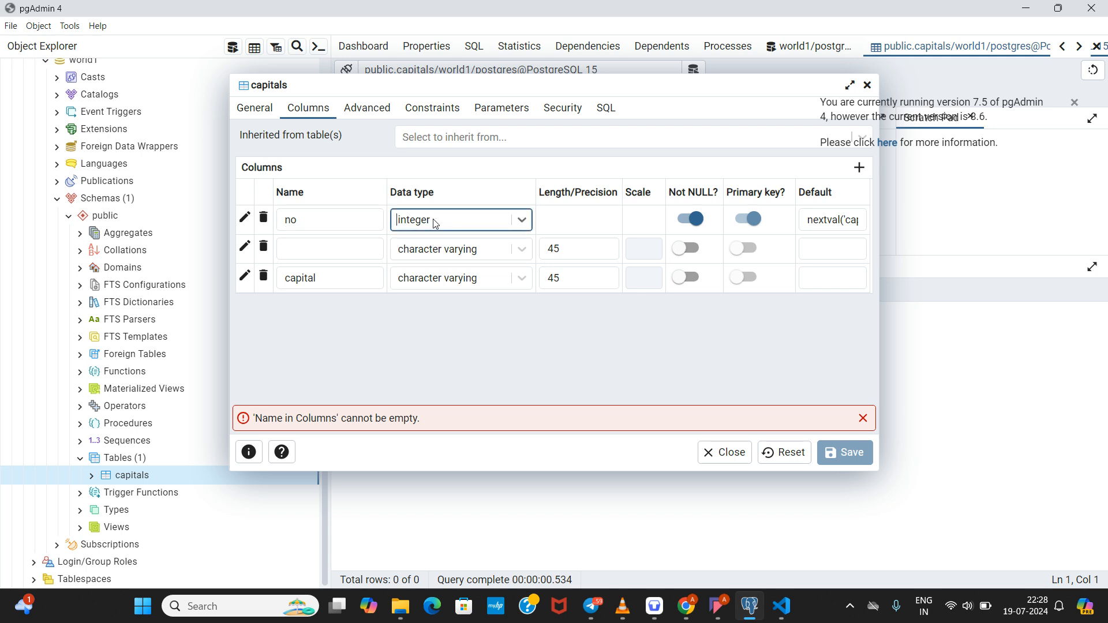
{"action": "left_click", "coordinate": [629, 368]}
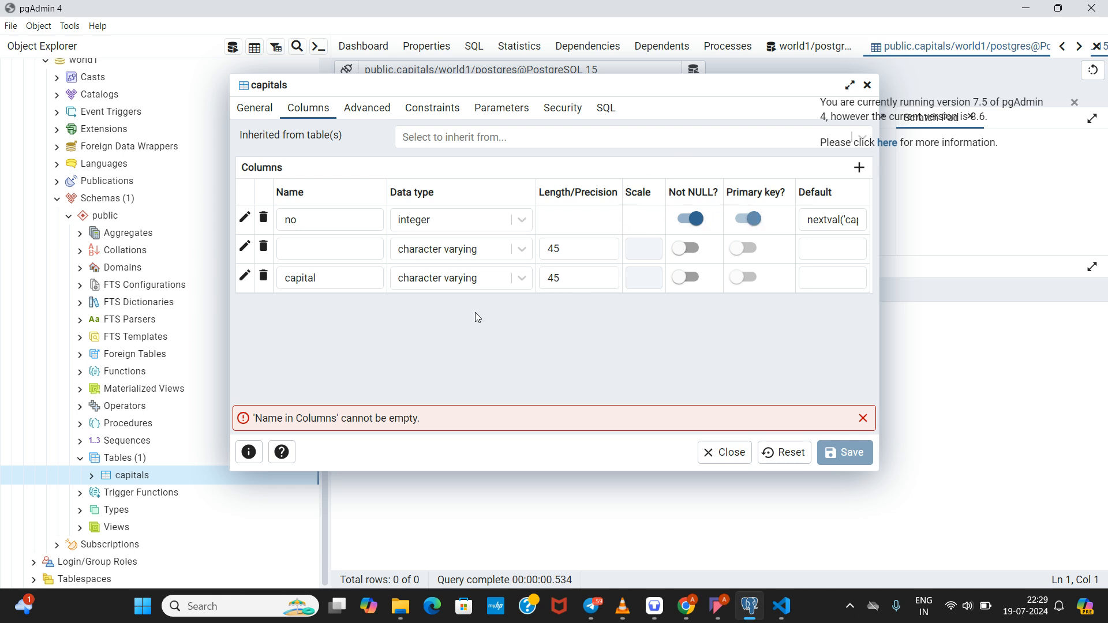
Step: Name the second column 'dfadsf', then close the dialog and discard the changes
{"action": "left_click", "coordinate": [350, 252]}
{"action": "type", "text": "dfadsf"}
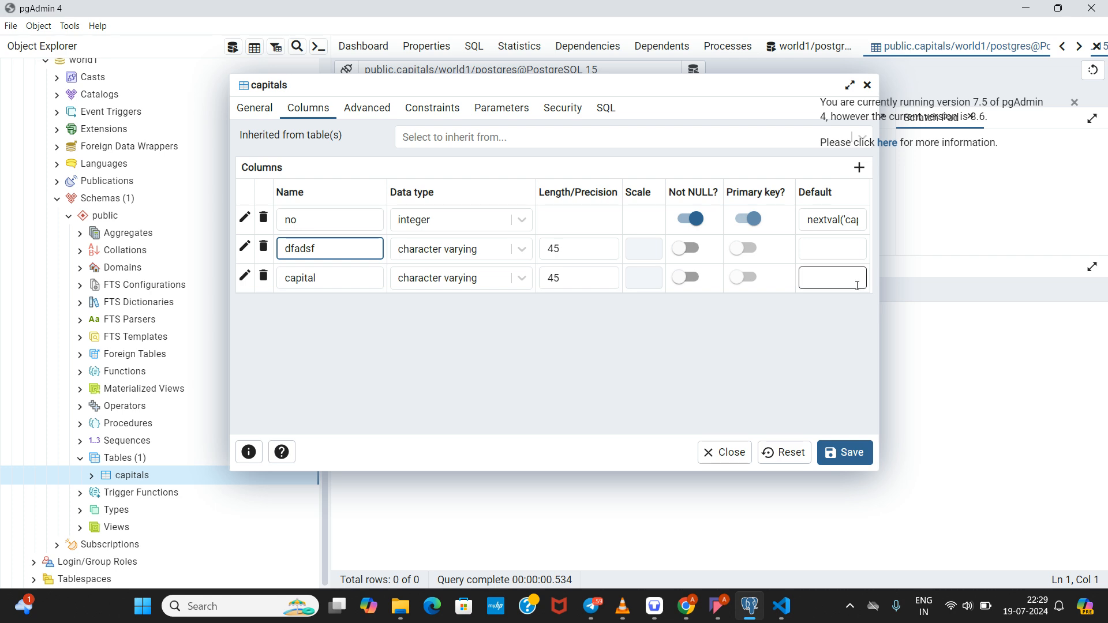
{"action": "left_click", "coordinate": [868, 85]}
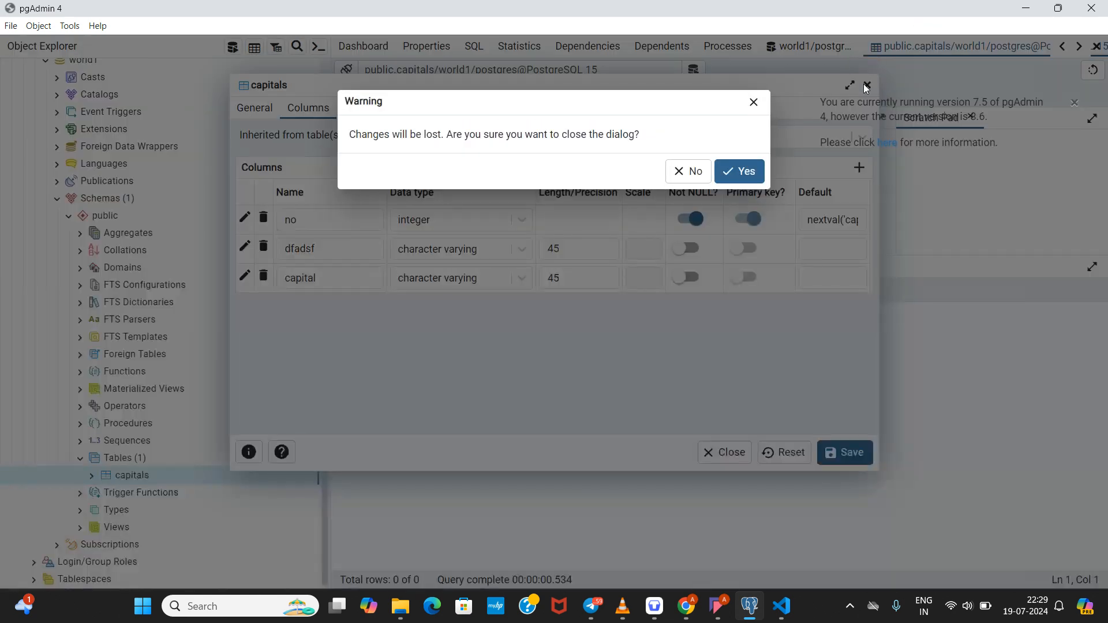
{"action": "left_click", "coordinate": [739, 170]}
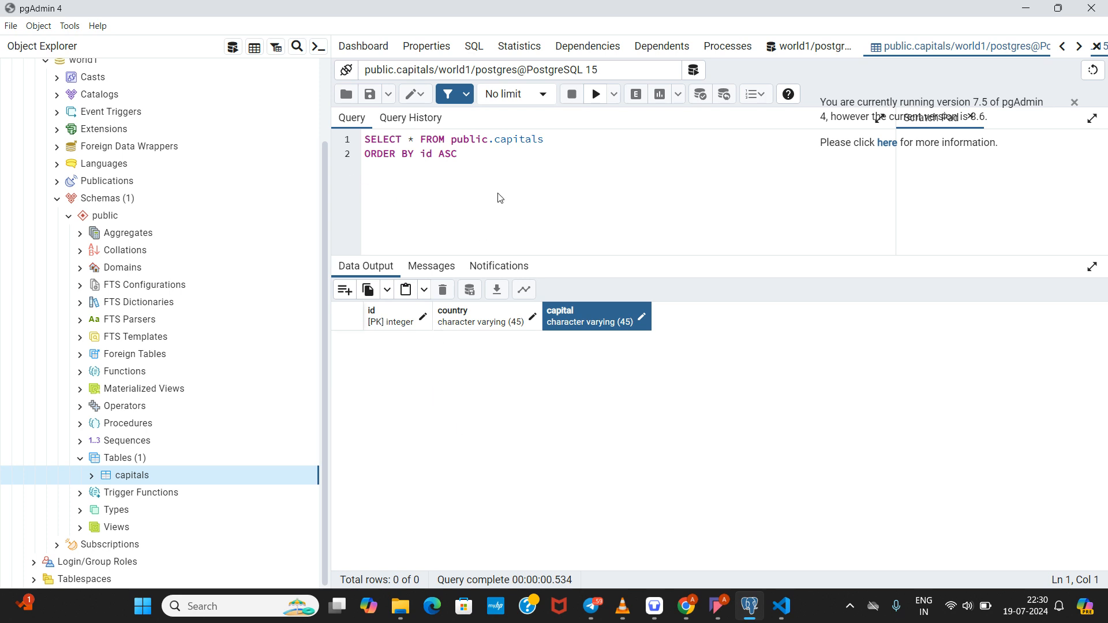
Step: Select the ORDER BY query line, then pick world1 and open a new Query Tool
{"action": "left_click_drag", "start_coordinate": [491, 164], "coordinate": [173, 163]}
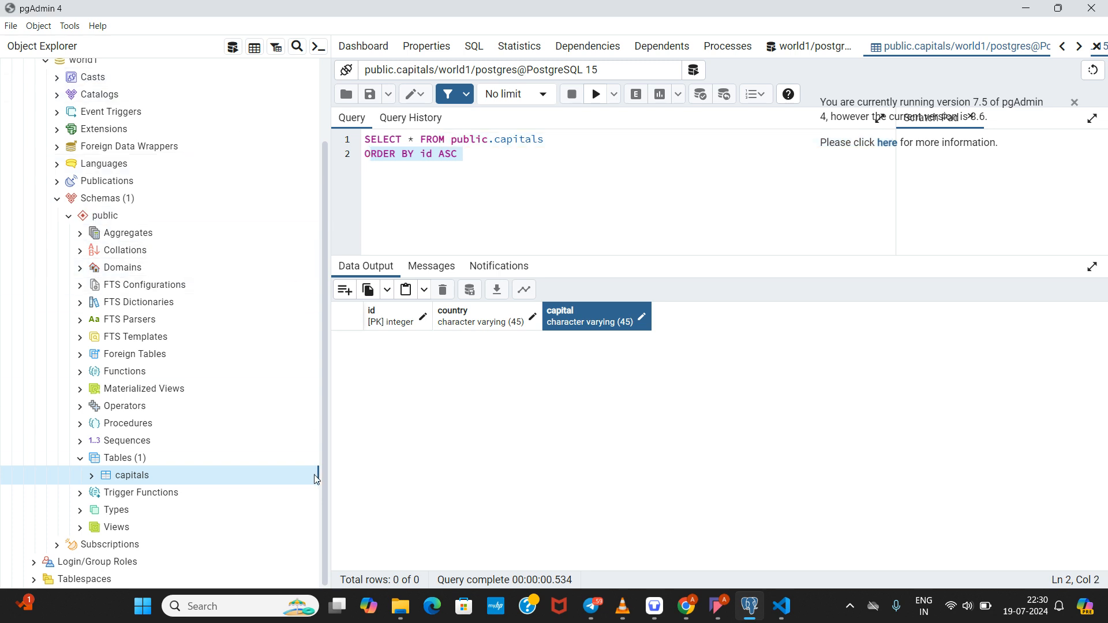
{"action": "left_click_drag", "start_coordinate": [322, 472], "coordinate": [322, 341]}
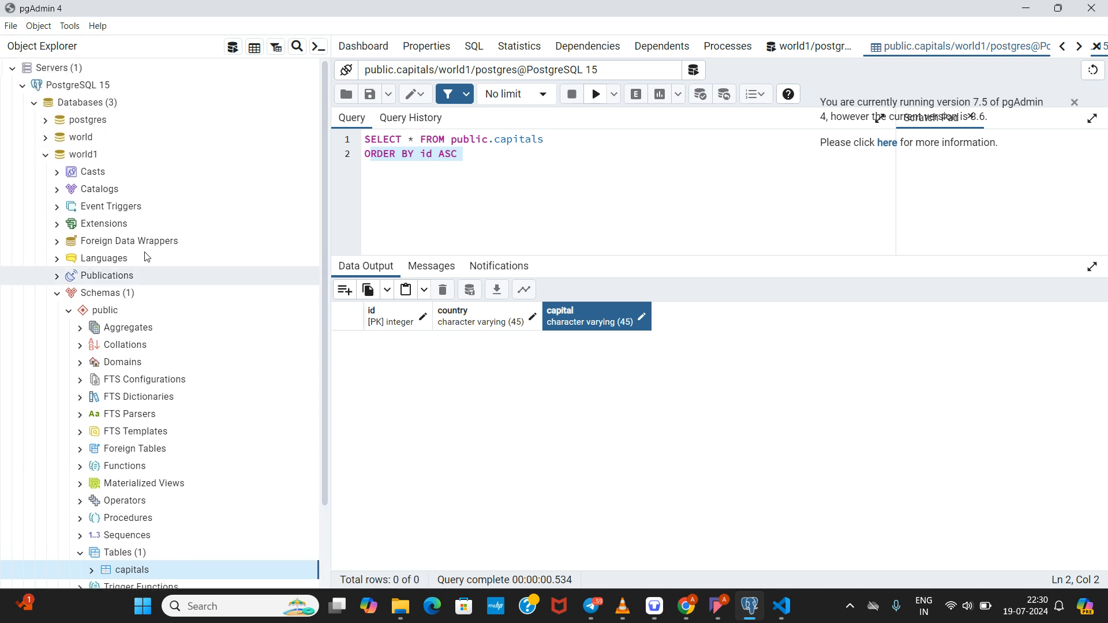
{"action": "left_click", "coordinate": [86, 155]}
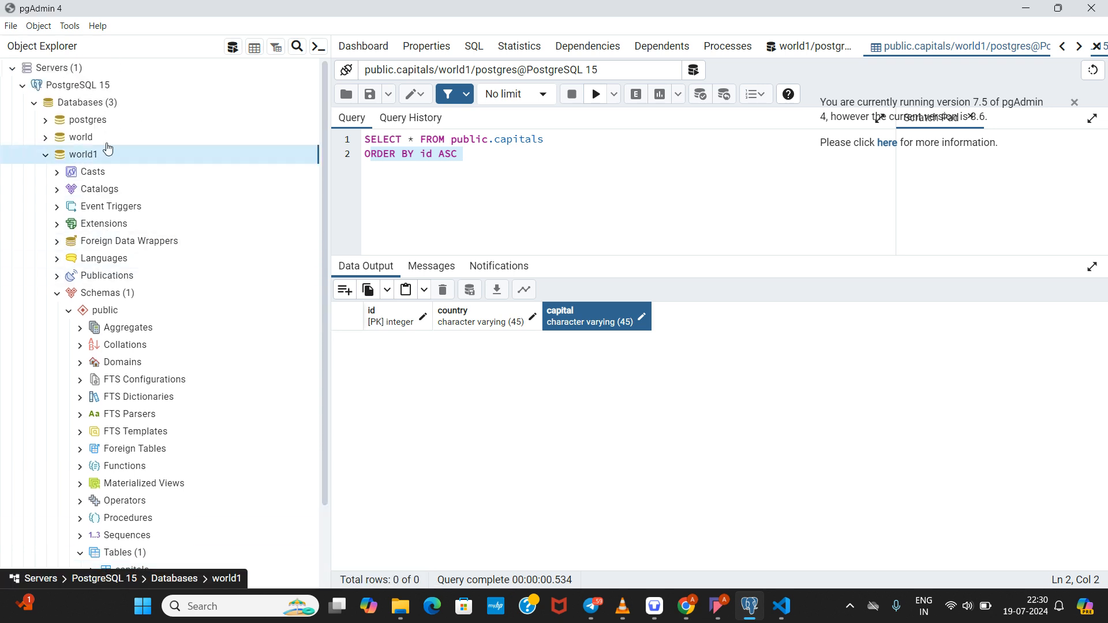
{"action": "left_click", "coordinate": [233, 56]}
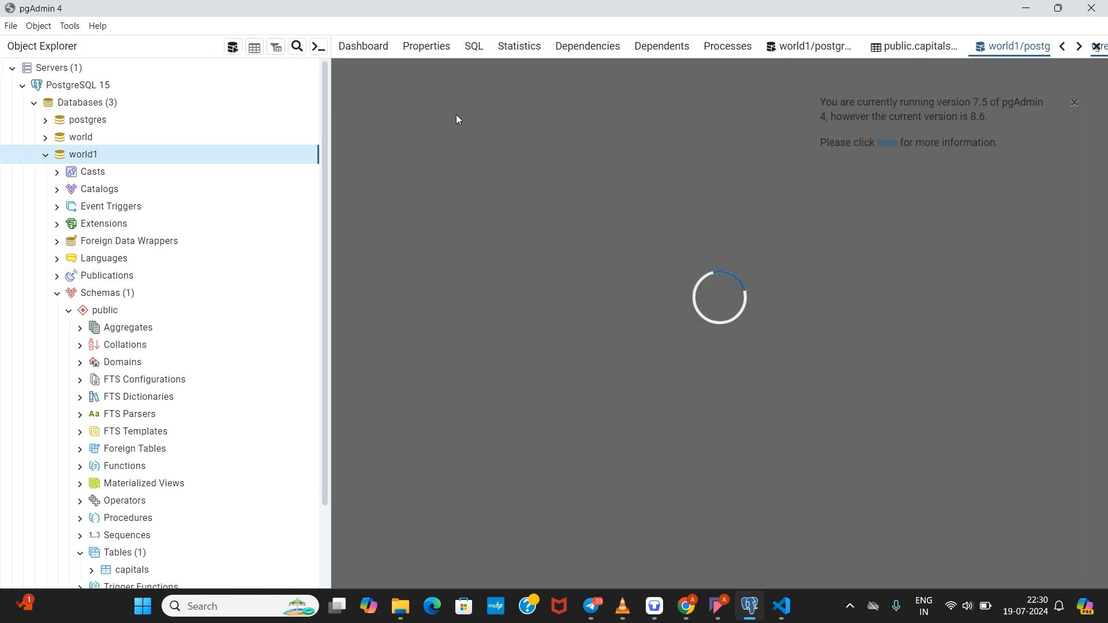
Step: Run 'select * from capitals' on world1, getting 0 rows, then clear the query text
{"action": "type", "text": "select"}
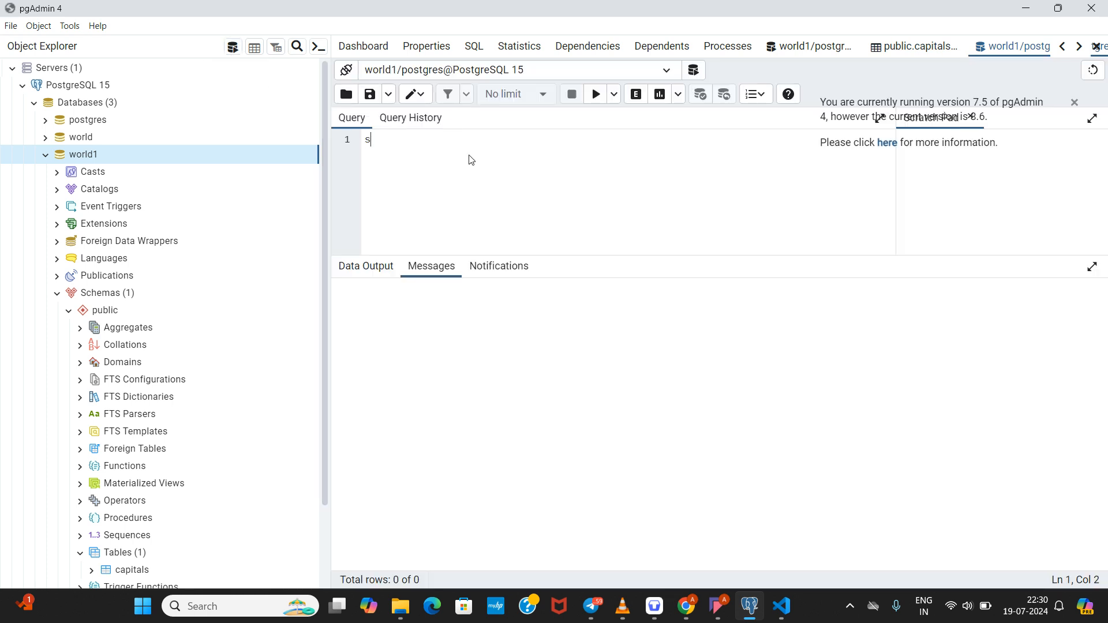
{"action": "type", "text": "* from "}
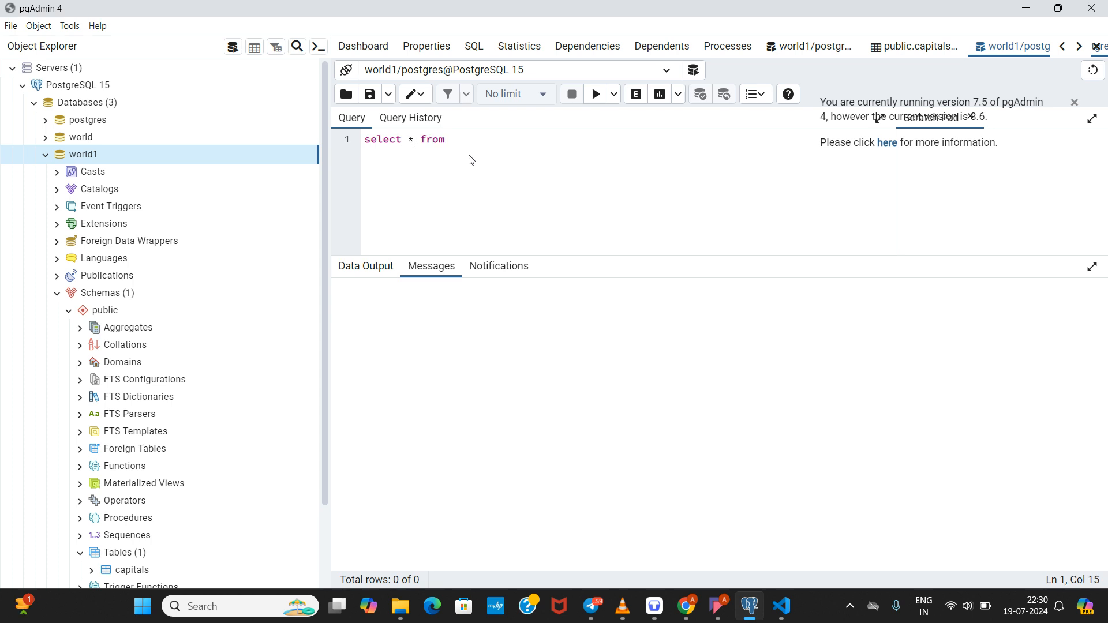
{"action": "type", "text": "capitals"}
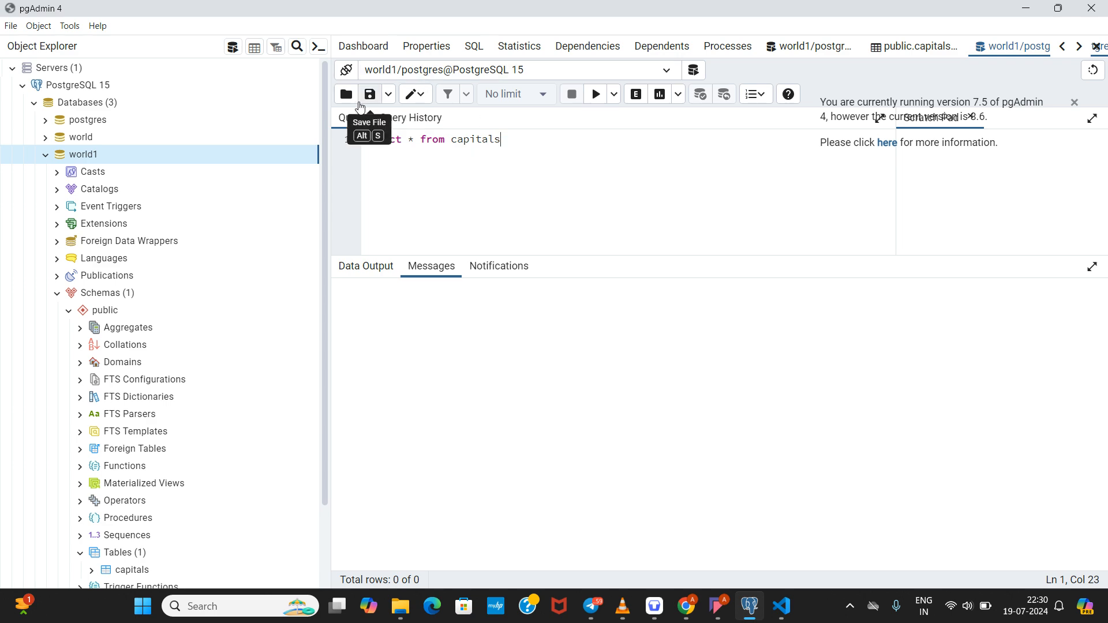
{"action": "left_click", "coordinate": [602, 96]}
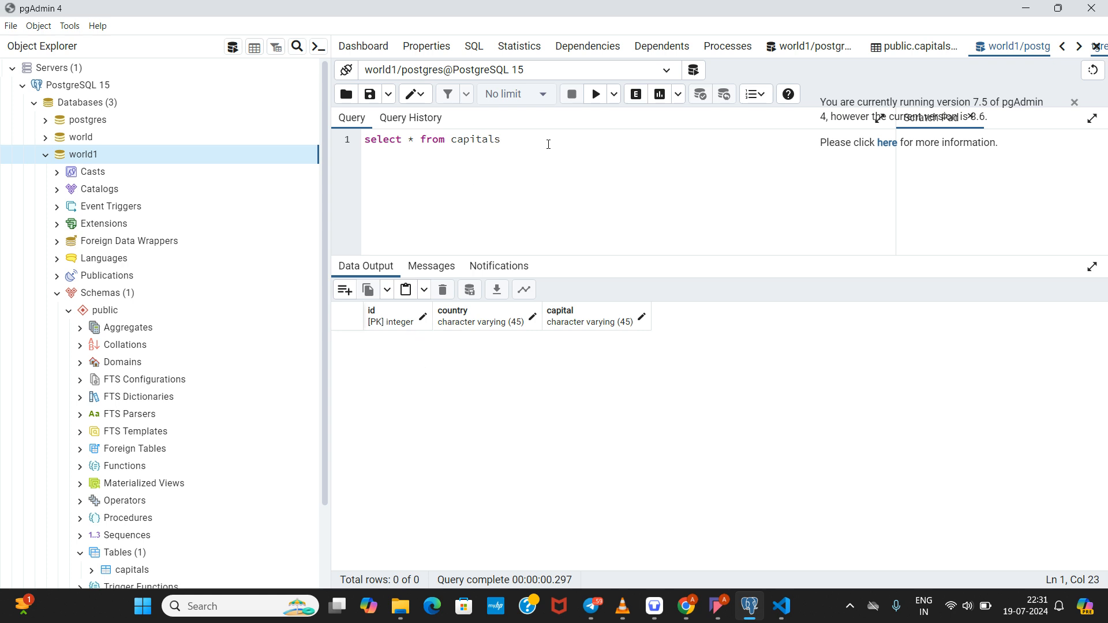
{"action": "left_click_drag", "start_coordinate": [531, 149], "coordinate": [352, 141]}
{"action": "key", "text": "BackSpace"}
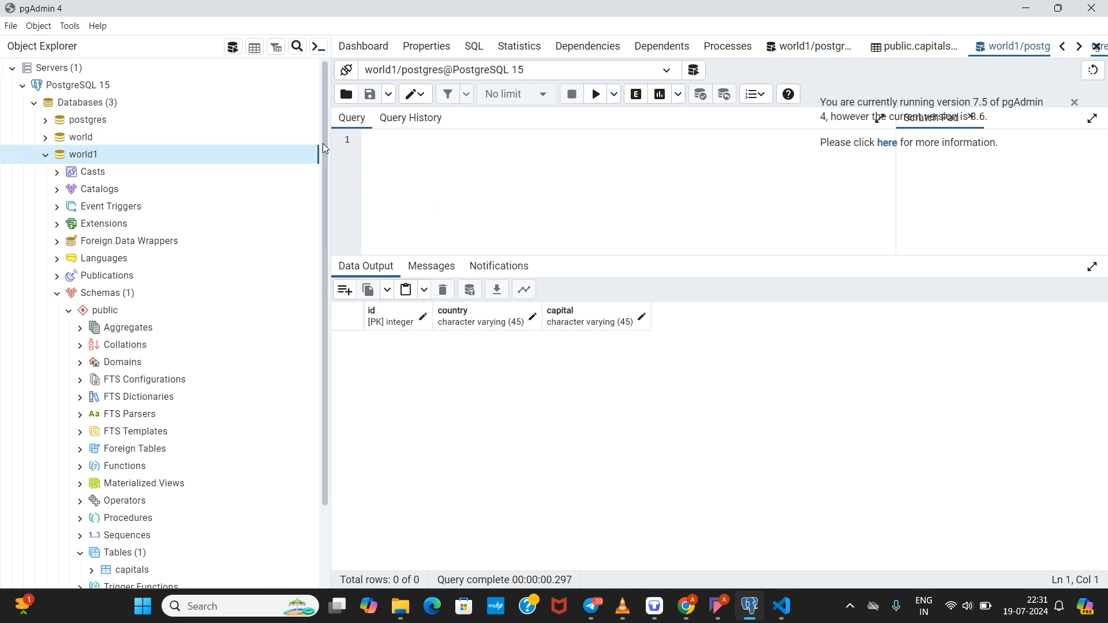
Step: Open Import/Export Data for the capitals table from its context menu
{"action": "scroll", "coordinate": [324, 147], "scroll_direction": "down", "scroll_amount": 2}
{"action": "scroll", "coordinate": [326, 169], "scroll_direction": "up", "scroll_amount": 2}
{"action": "scroll", "coordinate": [322, 137], "scroll_direction": "down", "scroll_amount": 1}
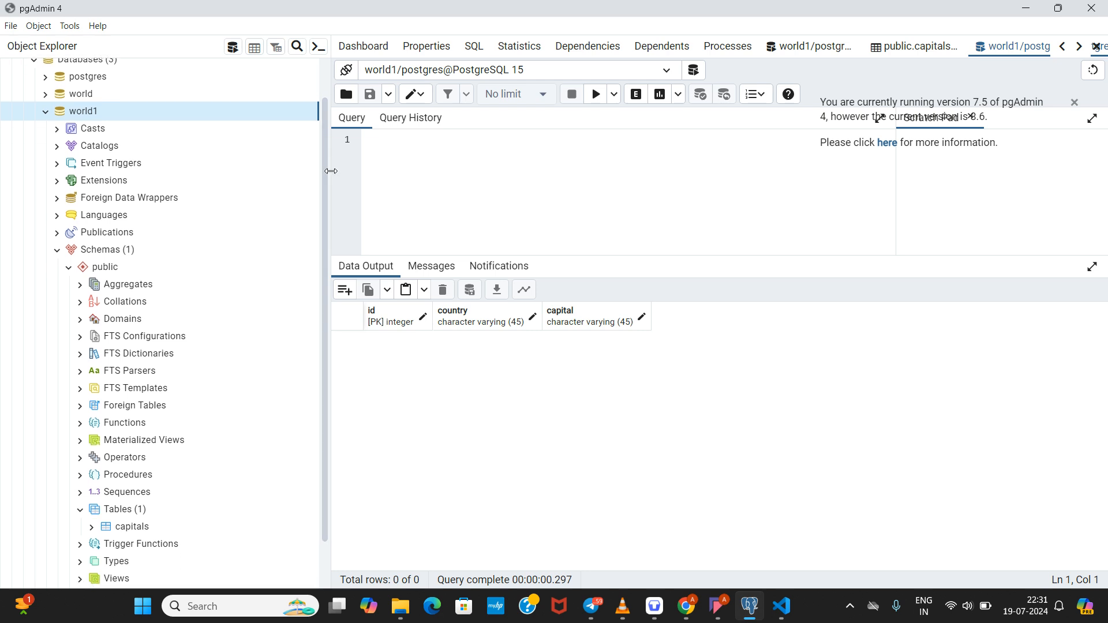
{"action": "scroll", "coordinate": [322, 121], "scroll_direction": "up", "scroll_amount": 1}
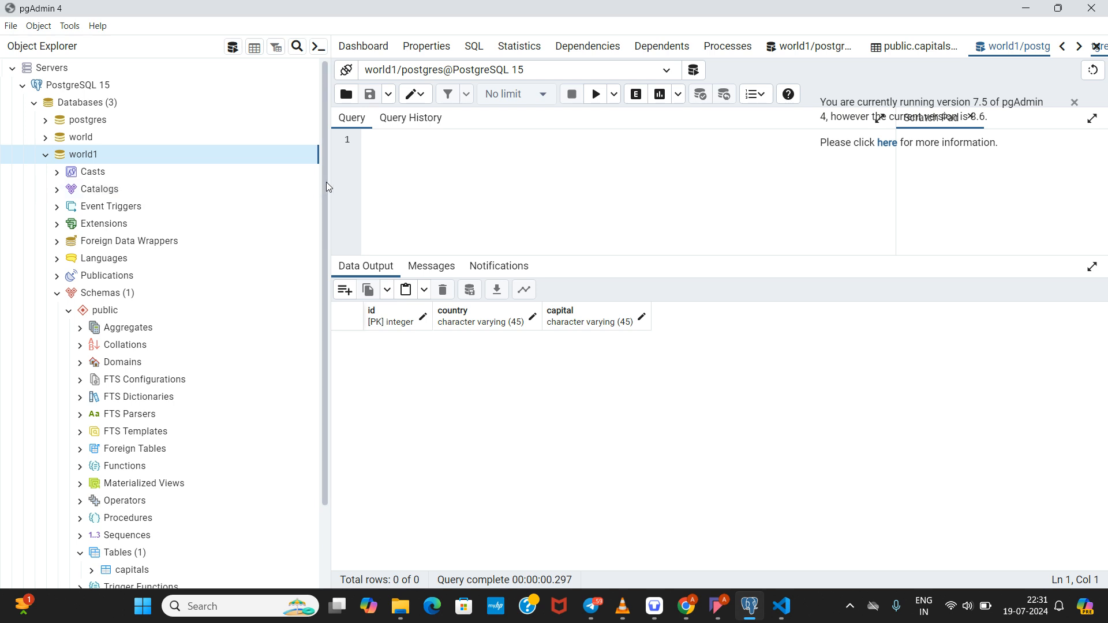
{"action": "left_click_drag", "start_coordinate": [327, 182], "coordinate": [313, 295]}
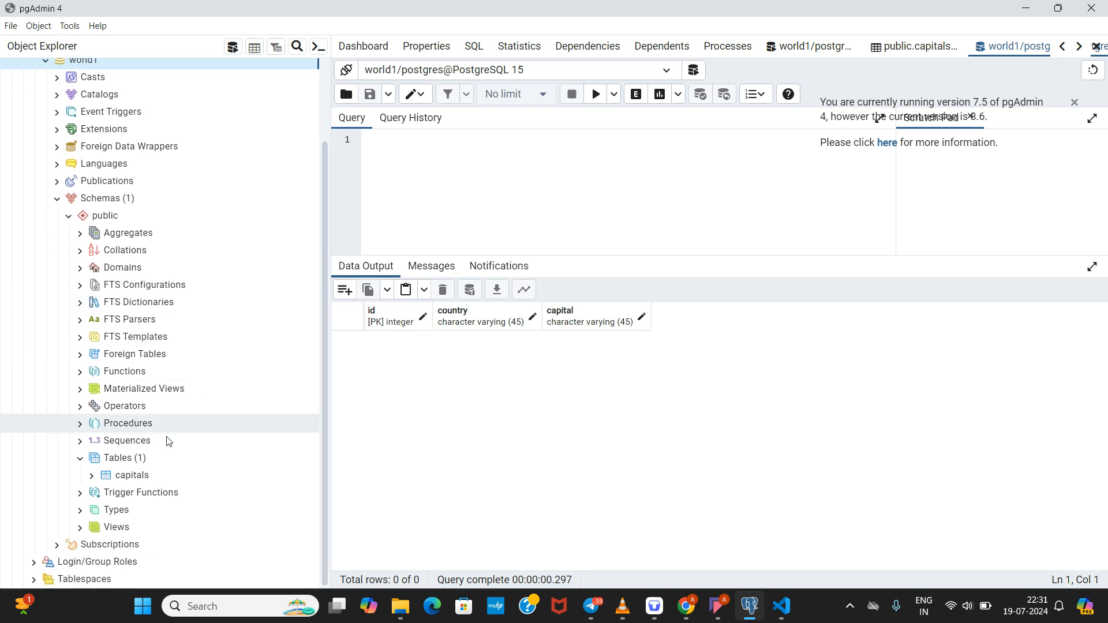
{"action": "right_click", "coordinate": [155, 477]}
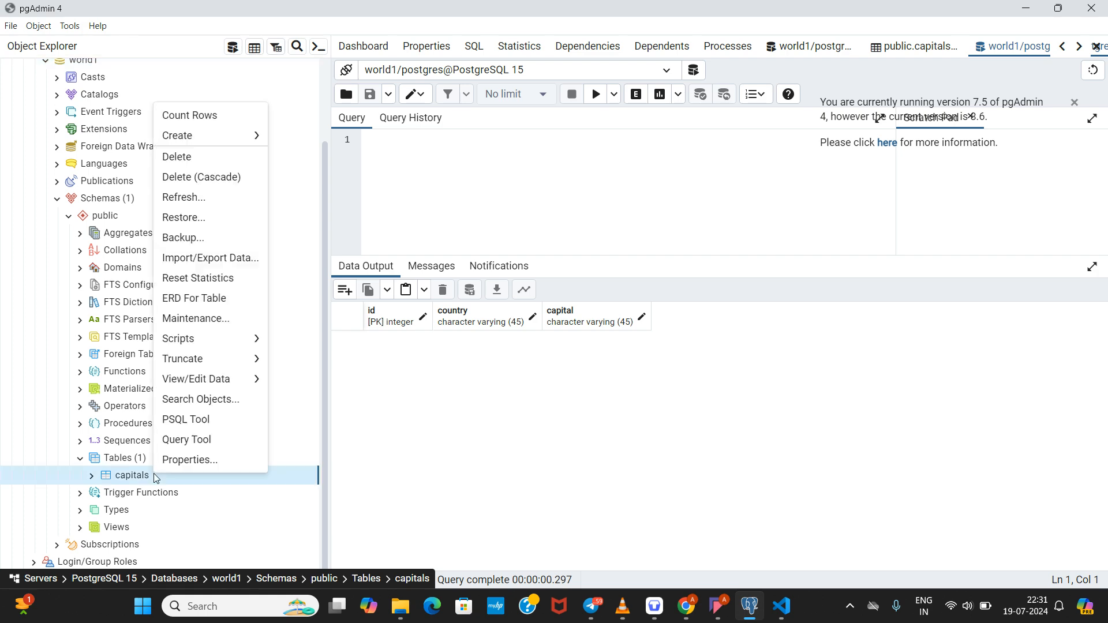
{"action": "mouse_move", "coordinate": [185, 338]}
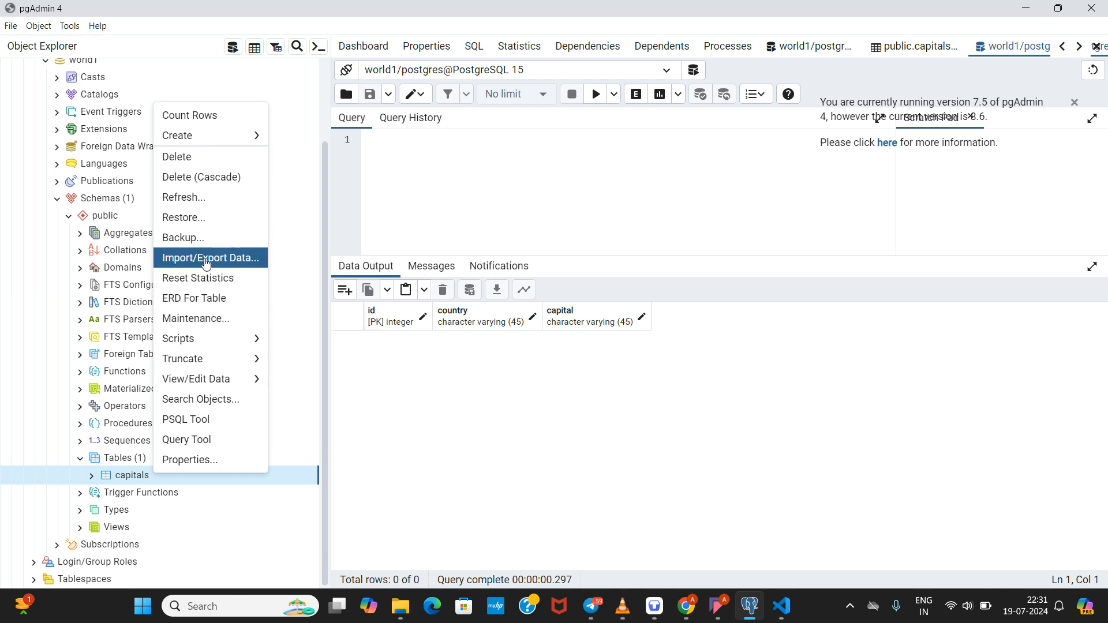
{"action": "left_click", "coordinate": [206, 261]}
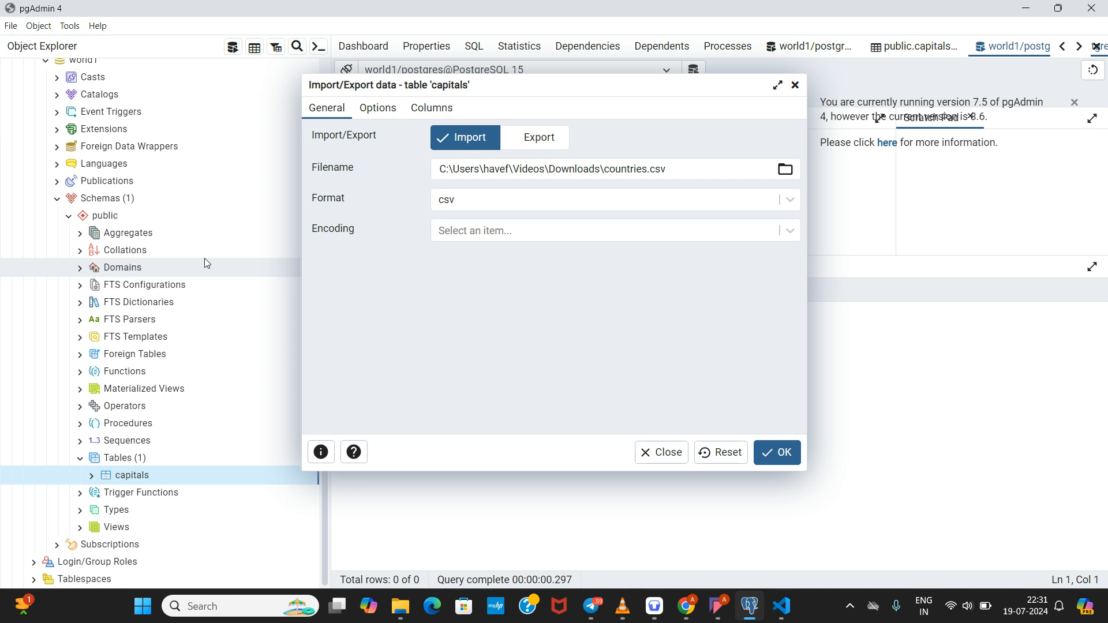
Step: Choose capitals.csv from Downloads as the csv import file and view the header options
{"action": "left_click", "coordinate": [786, 170]}
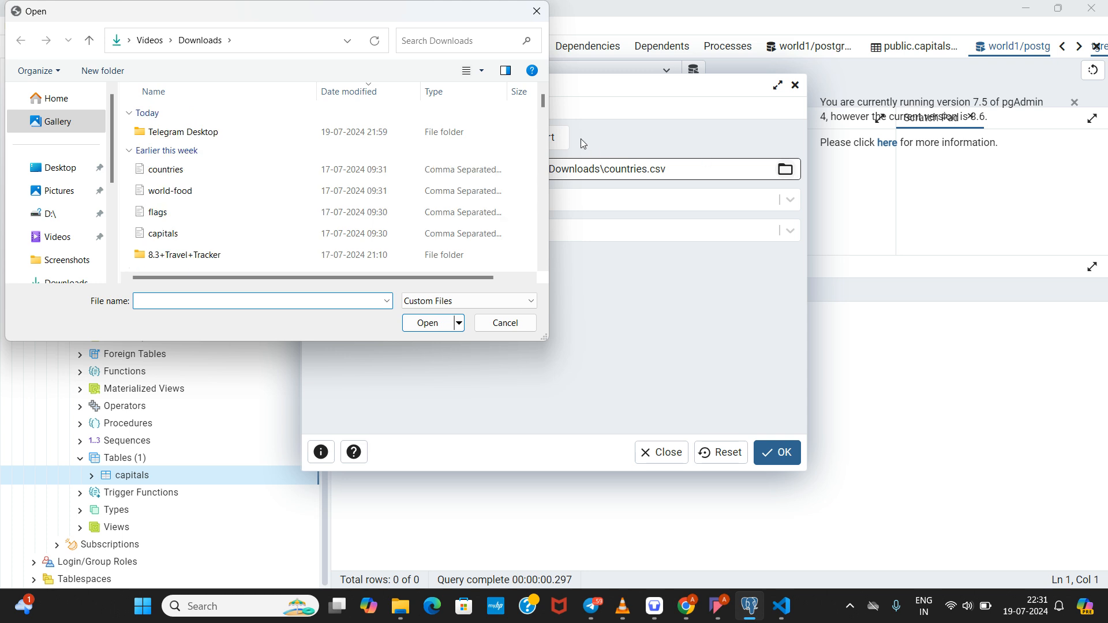
{"action": "left_click", "coordinate": [281, 238]}
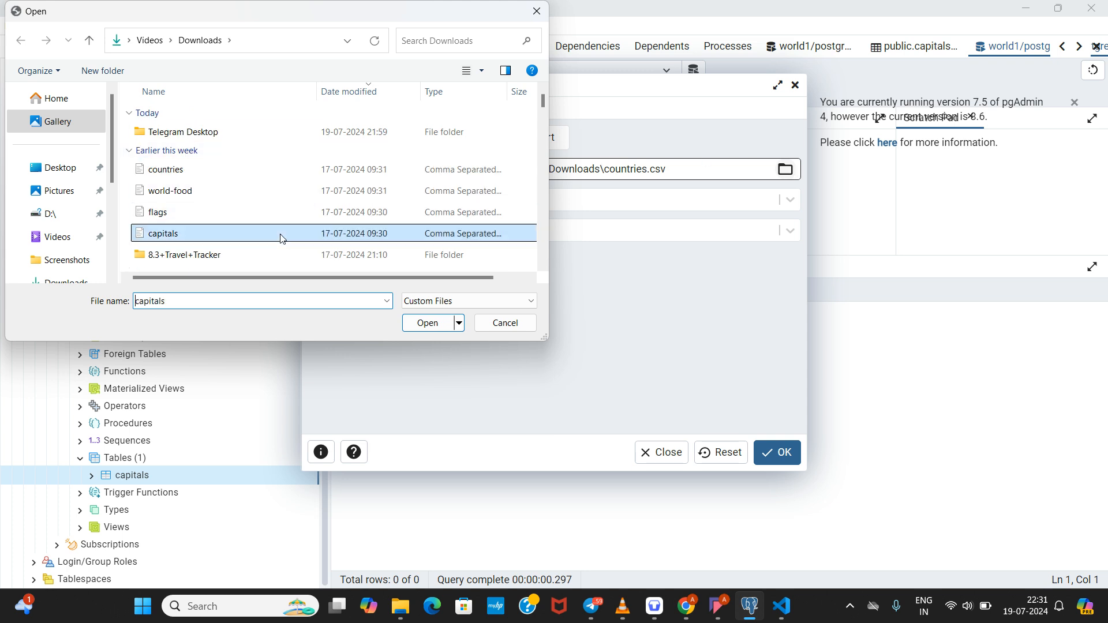
{"action": "left_click", "coordinate": [440, 323]}
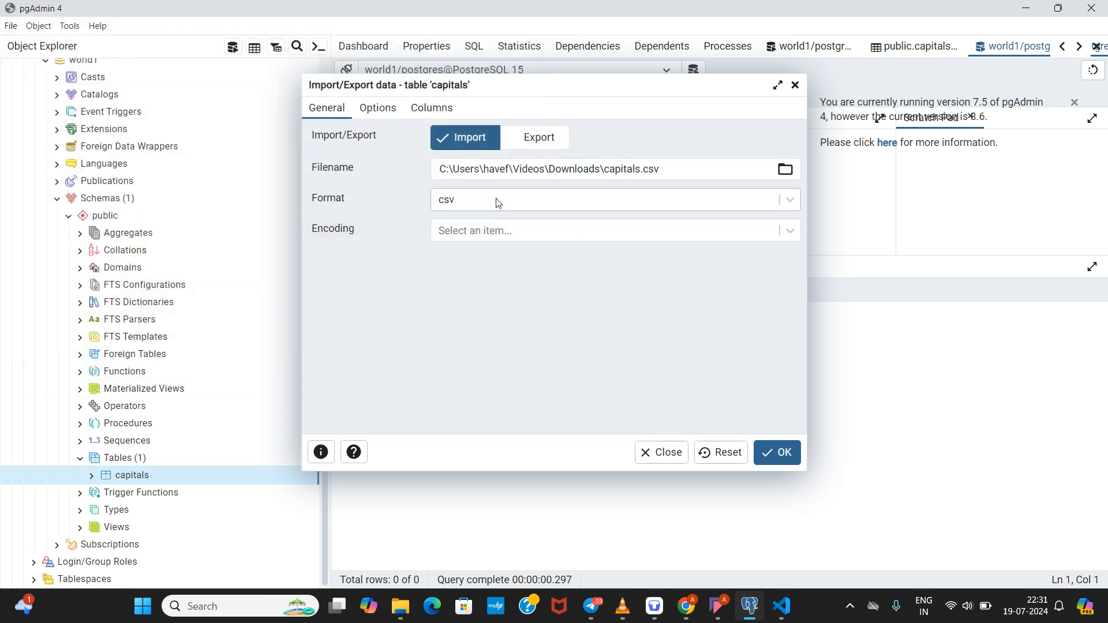
{"action": "left_click", "coordinate": [496, 202]}
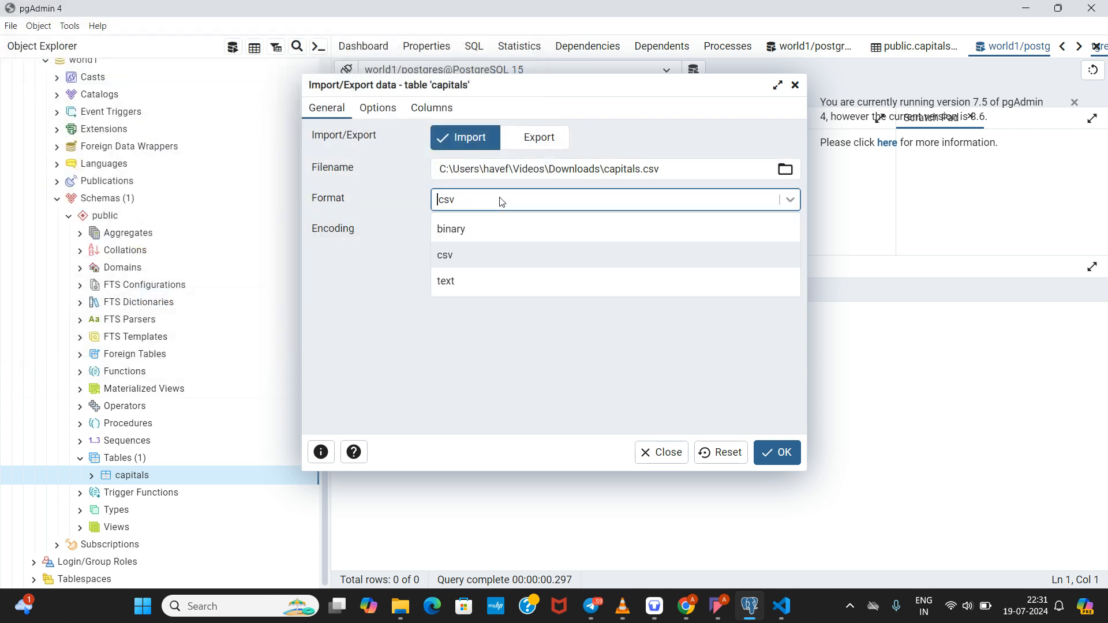
{"action": "left_click", "coordinate": [464, 353]}
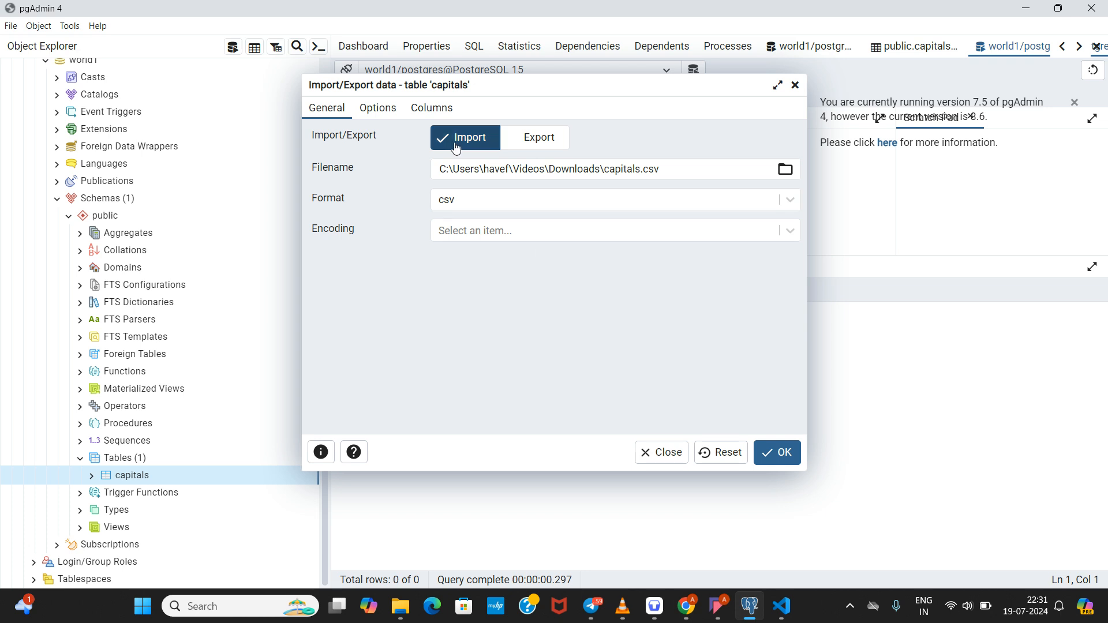
{"action": "left_click", "coordinate": [379, 108]}
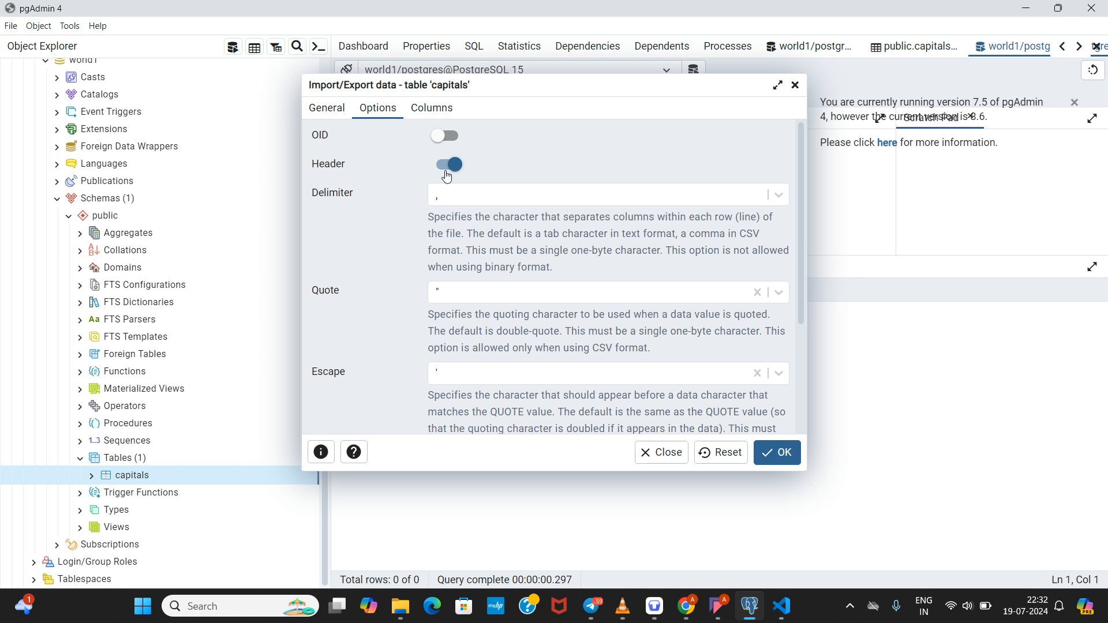
Step: Confirm the id, country and capital columns, run the import, and dismiss the completion notice
{"action": "left_click", "coordinate": [432, 114]}
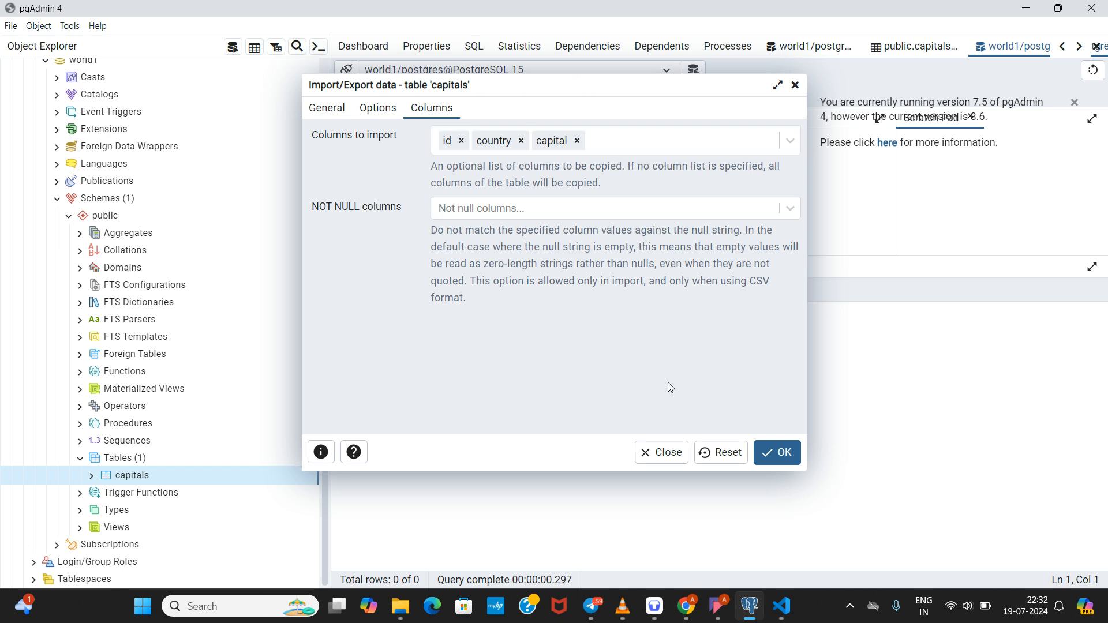
{"action": "left_click", "coordinate": [779, 458]}
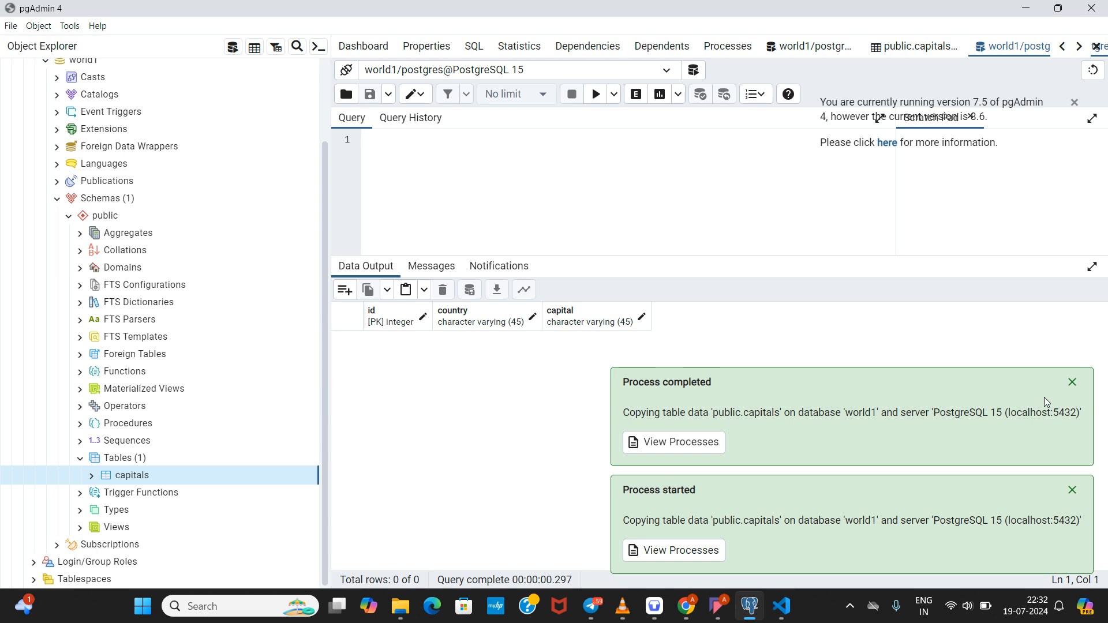
{"action": "left_click", "coordinate": [1072, 383]}
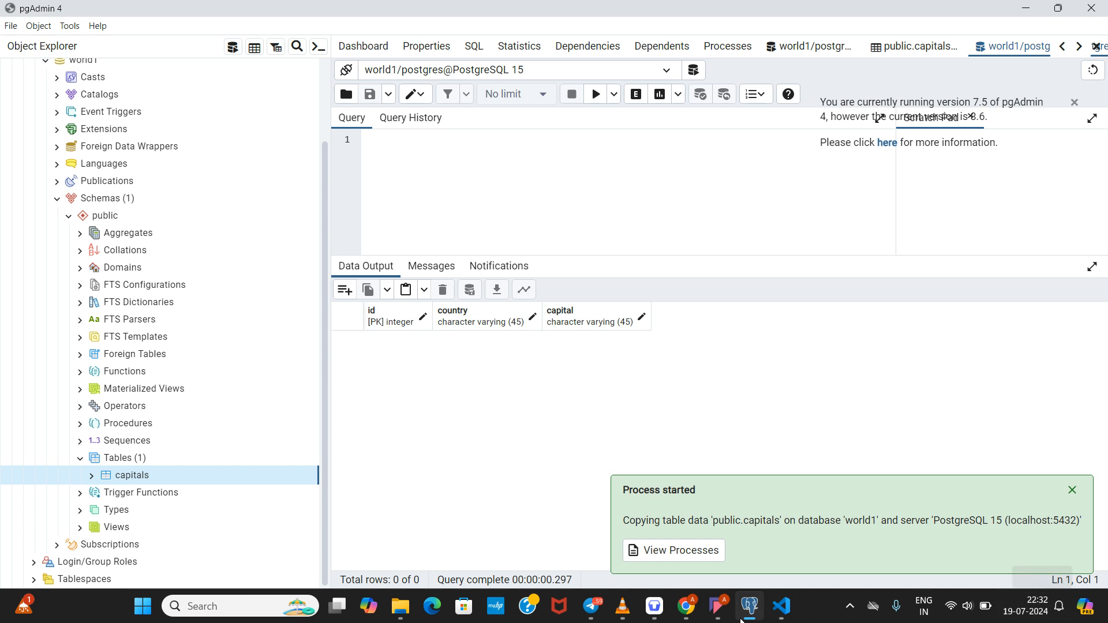
Step: Refresh the capitals table from its context menu and scroll the tree to the top
{"action": "right_click", "coordinate": [145, 480]}
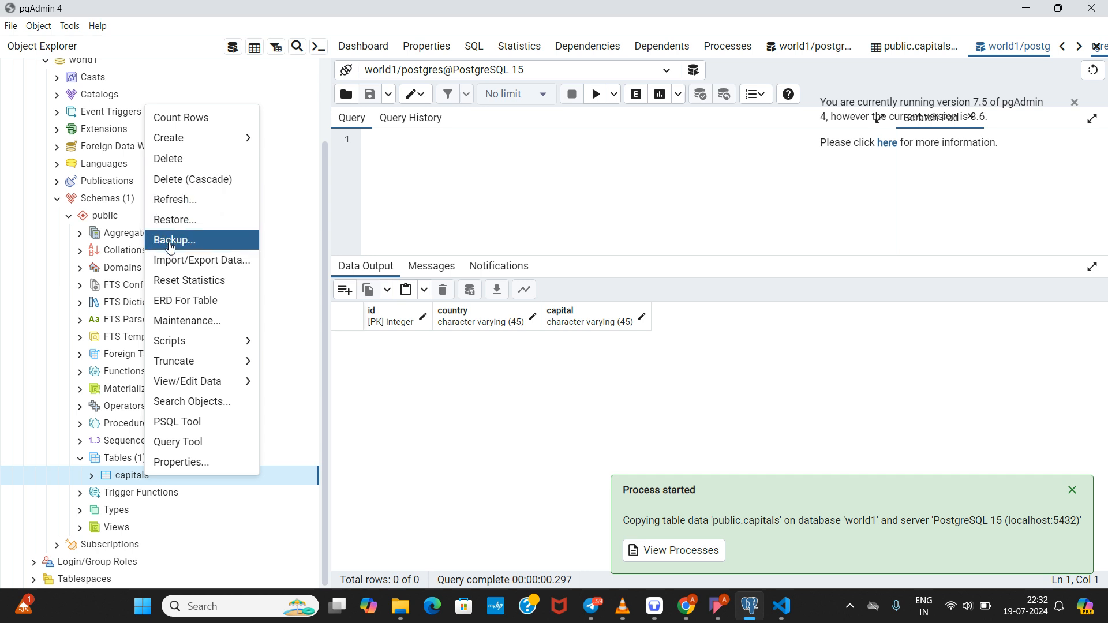
{"action": "left_click", "coordinate": [169, 201]}
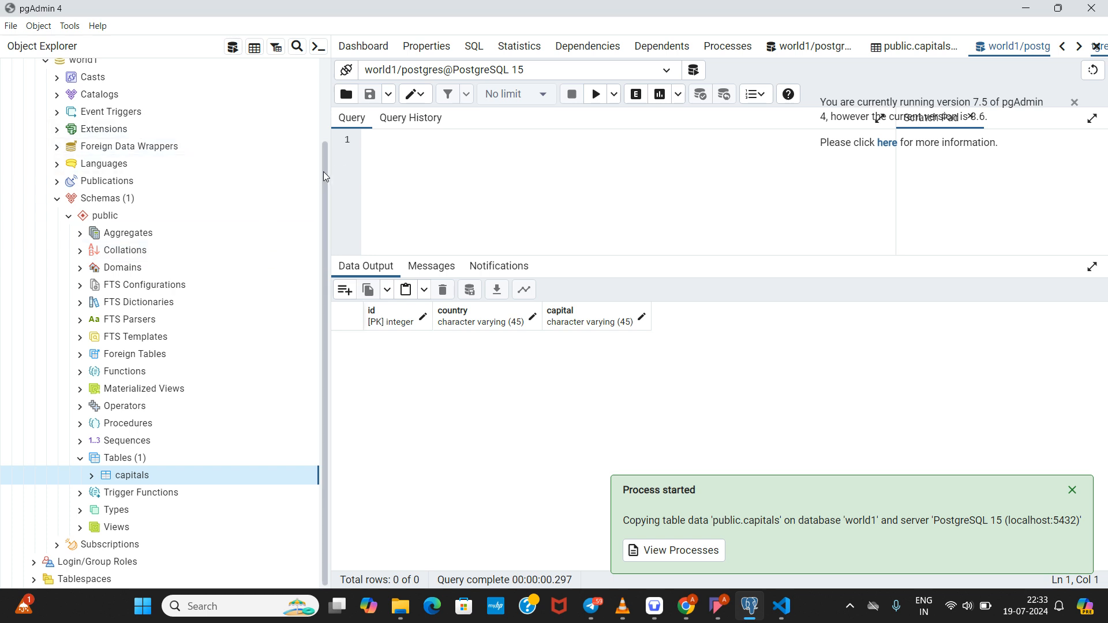
{"action": "left_click_drag", "start_coordinate": [320, 151], "coordinate": [321, 53]}
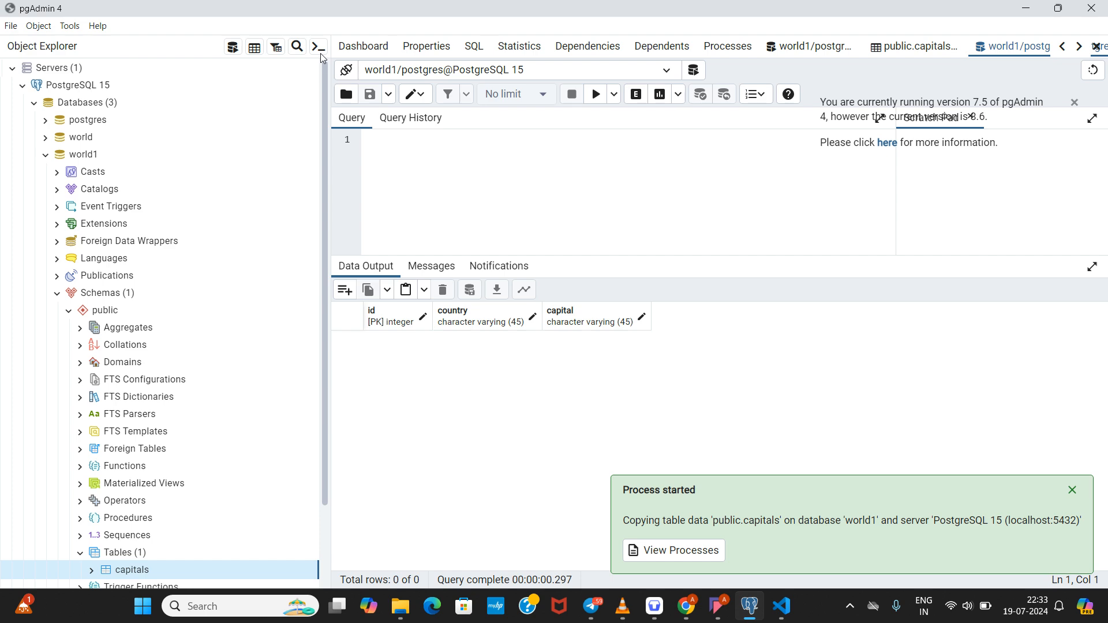
Step: In a new world1 editor, run 'select * from capitals'
{"action": "left_click", "coordinate": [233, 49]}
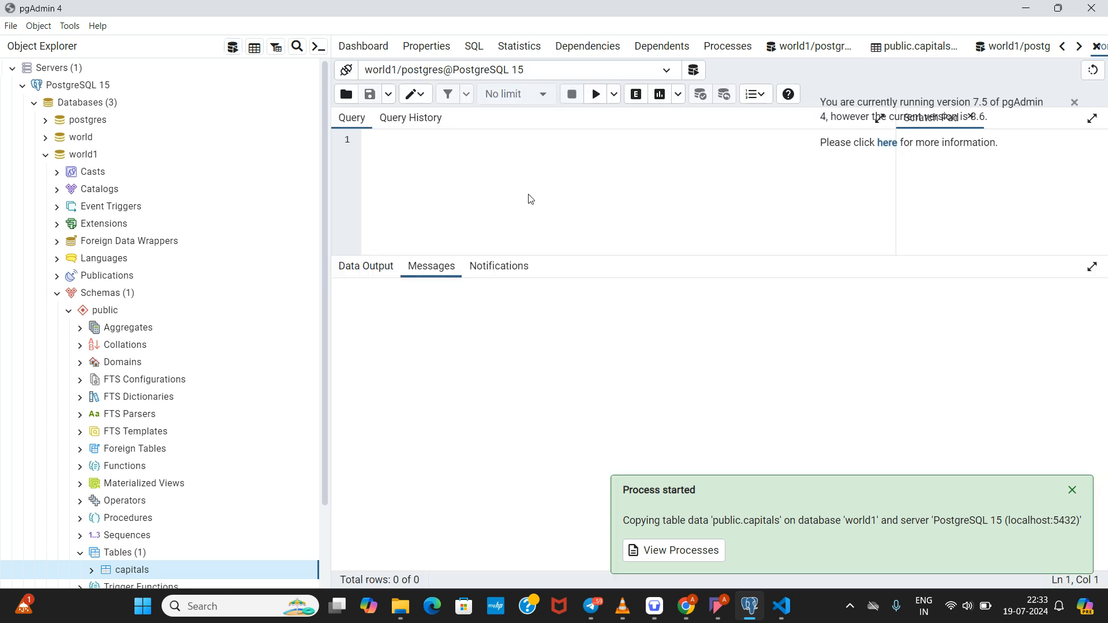
{"action": "type", "text": "select * f"}
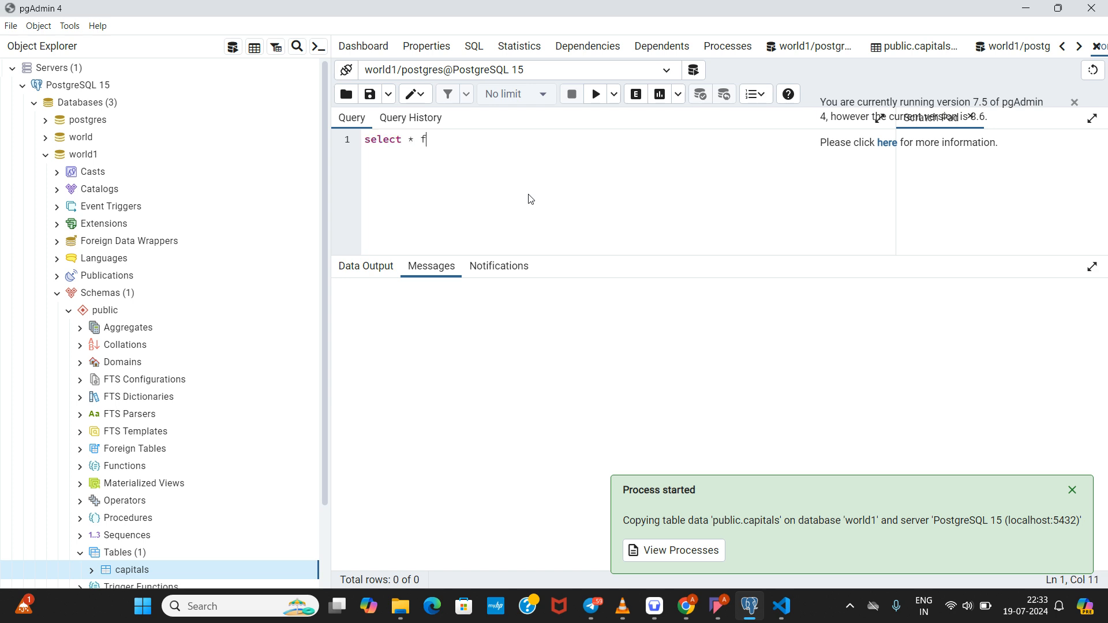
{"action": "type", "text": "rom capitals"}
{"action": "left_click", "coordinate": [592, 101]}
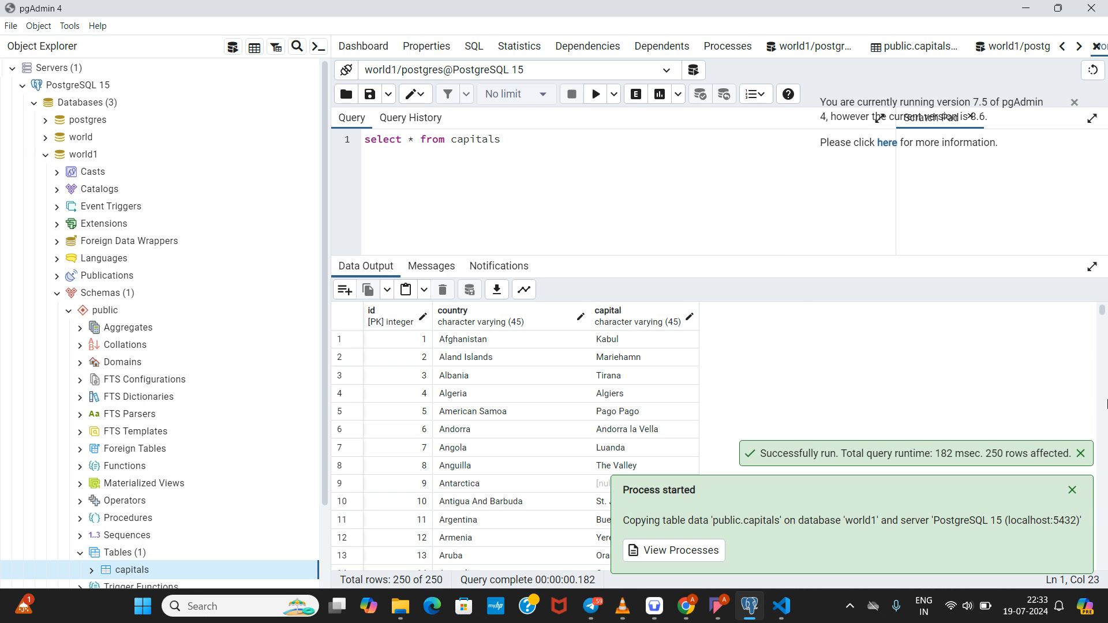
Step: Scroll the 250 returned rows in Data Output after dismissing the Process started notice
{"action": "mouse_move", "coordinate": [1099, 318]}
{"action": "left_mouse_down"}
{"action": "mouse_move", "coordinate": [1102, 440]}
{"action": "mouse_move", "coordinate": [1103, 312]}
{"action": "left_mouse_up"}
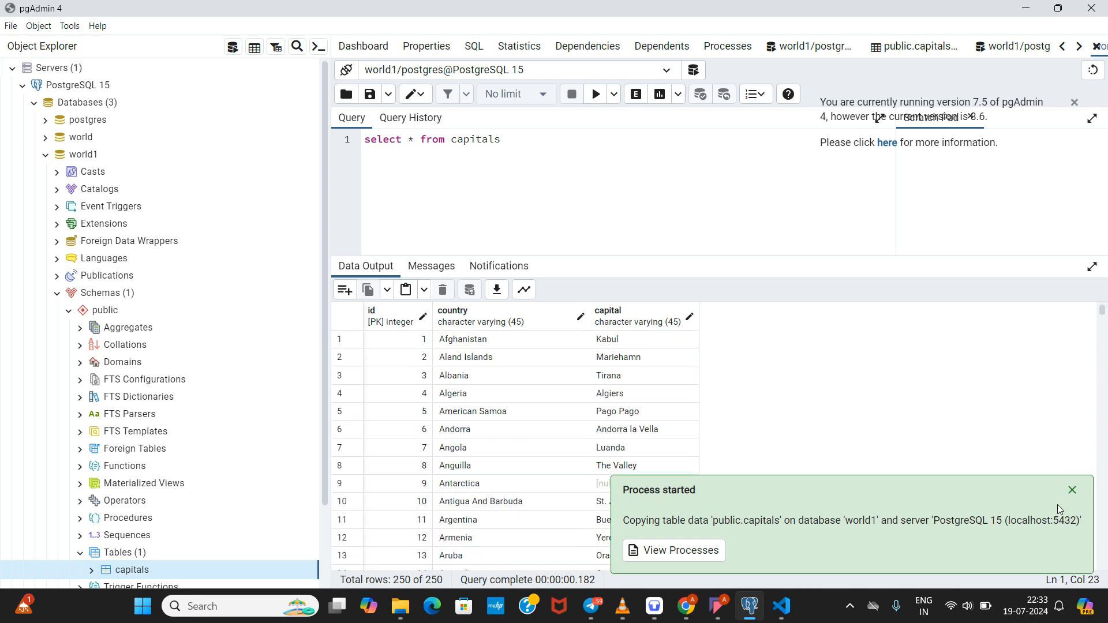
{"action": "left_click", "coordinate": [1072, 492]}
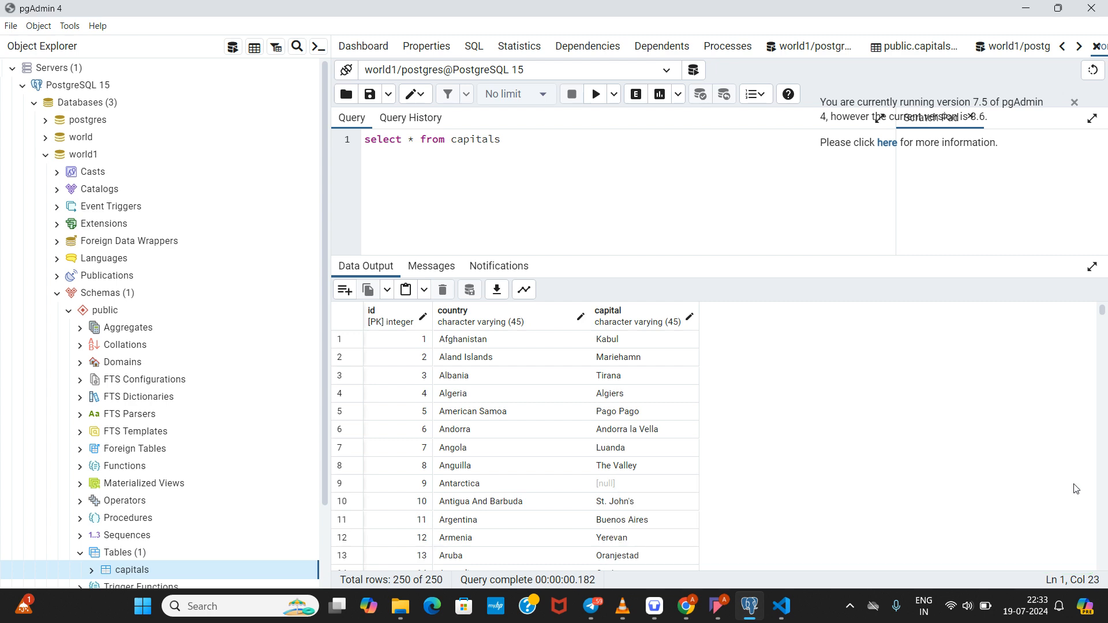
{"action": "mouse_move", "coordinate": [1103, 317]}
{"action": "left_mouse_down"}
{"action": "mouse_move", "coordinate": [1107, 524]}
{"action": "mouse_move", "coordinate": [1103, 309]}
{"action": "left_mouse_up"}
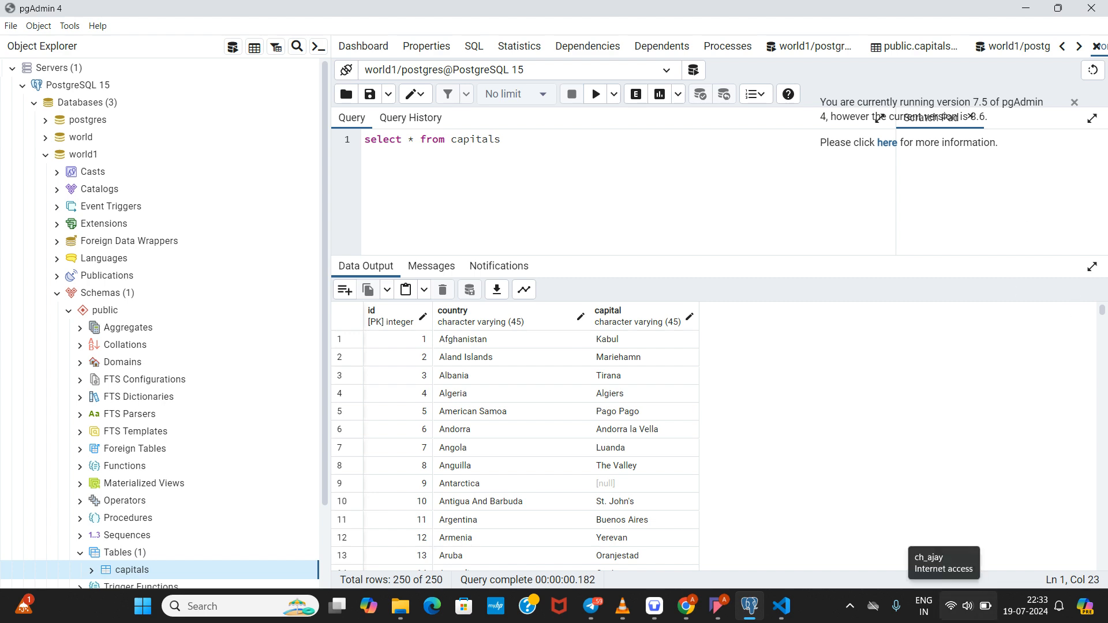
{"action": "right_click", "coordinate": [951, 606]}
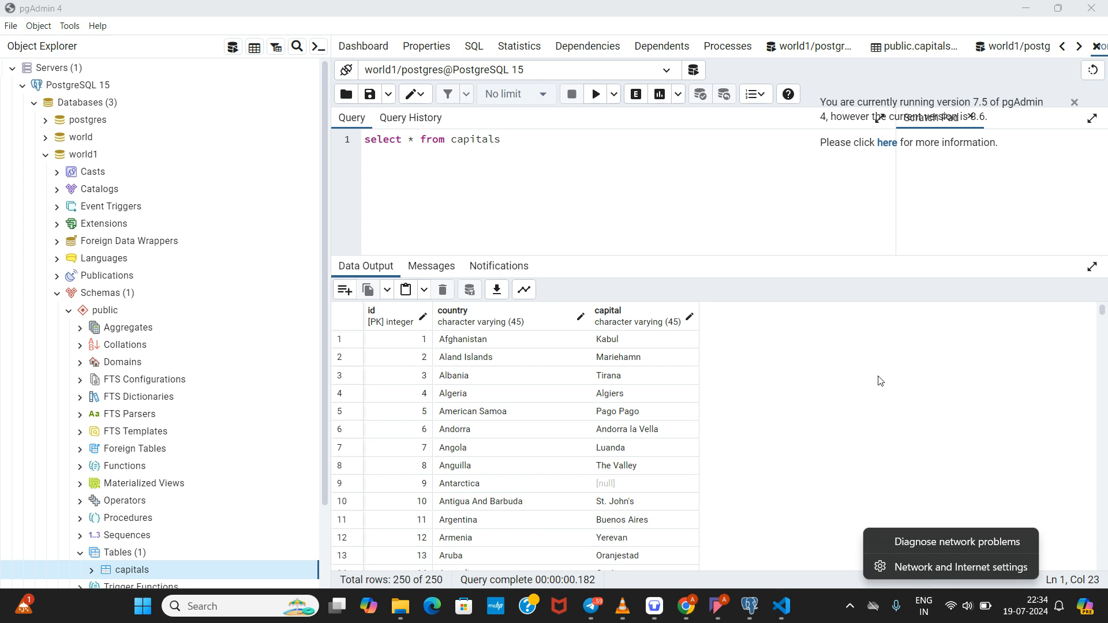
{"action": "left_click_drag", "start_coordinate": [1103, 313], "coordinate": [1103, 307]}
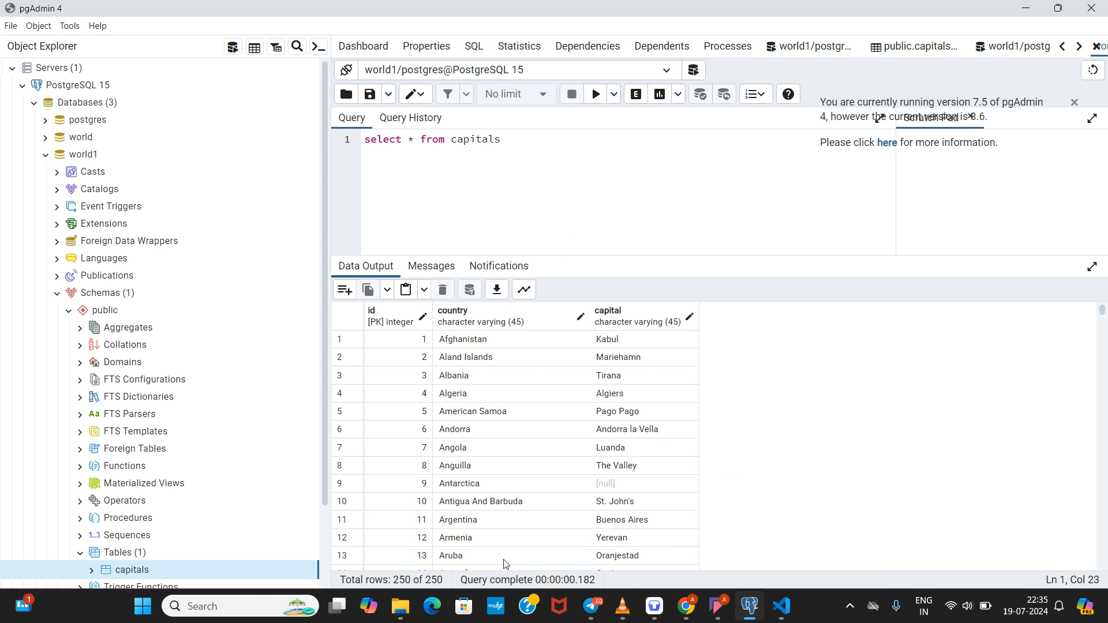
Step: Search Downloads for 'flags' in File Explorer and open flags.csv
{"action": "left_click", "coordinate": [396, 522]}
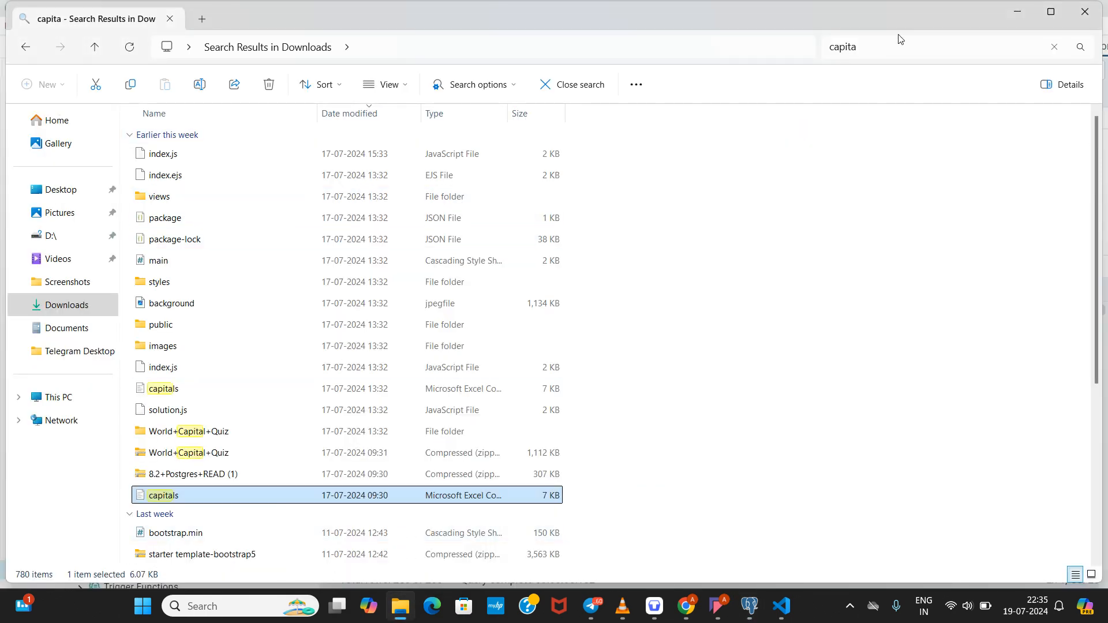
{"action": "left_click_drag", "start_coordinate": [895, 40], "coordinate": [769, 46]}
{"action": "key", "text": "BackSpace"}
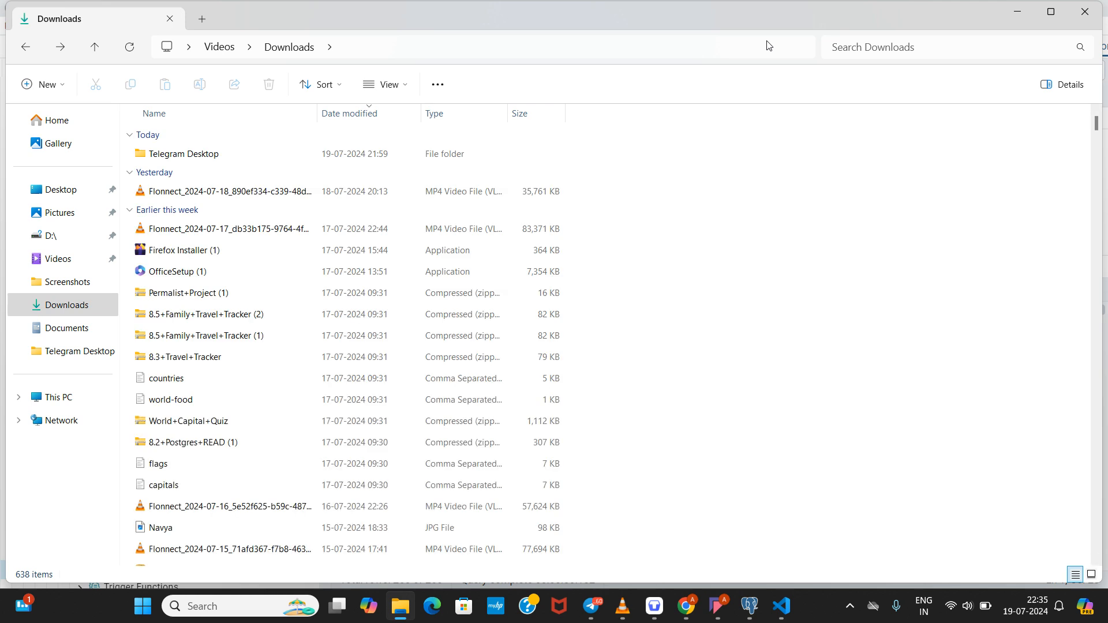
{"action": "left_click", "coordinate": [850, 48]}
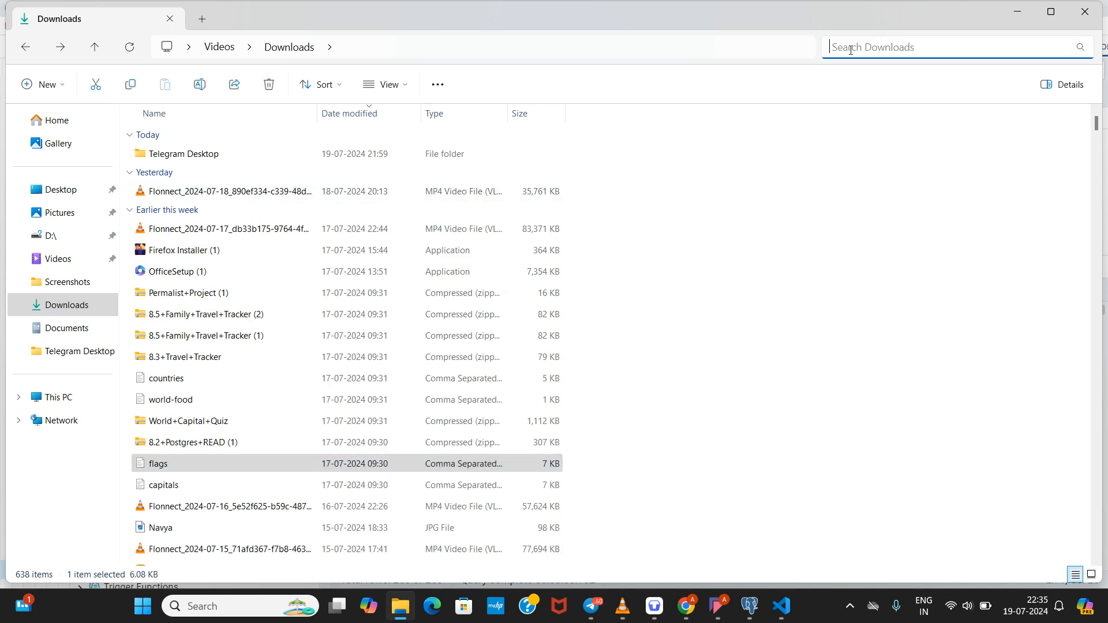
{"action": "type", "text": "flags"}
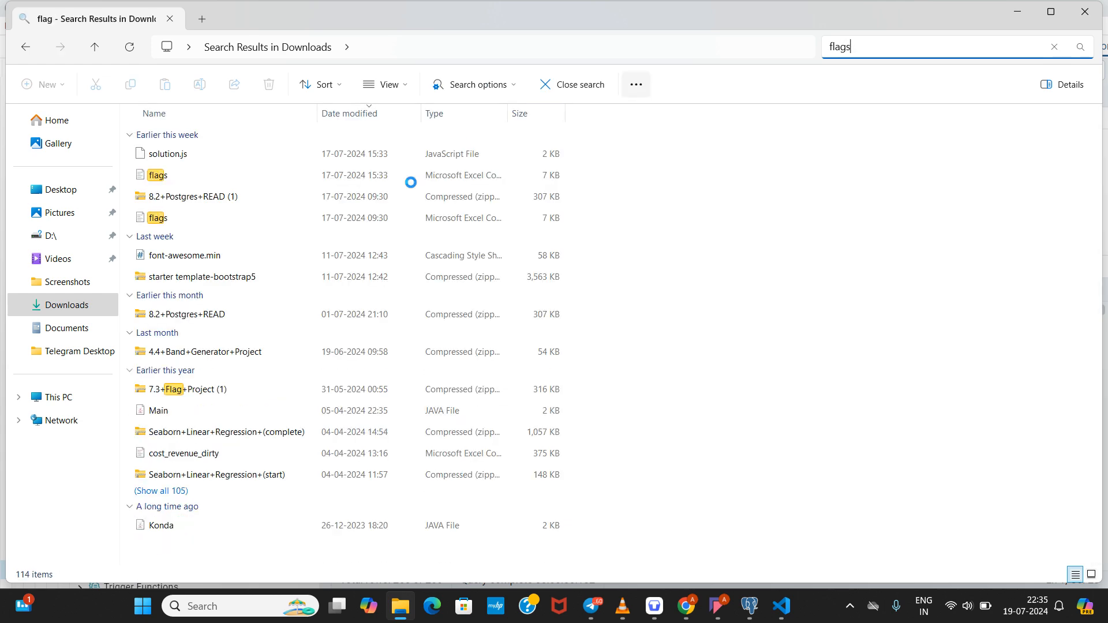
{"action": "mouse_move", "coordinate": [188, 183]}
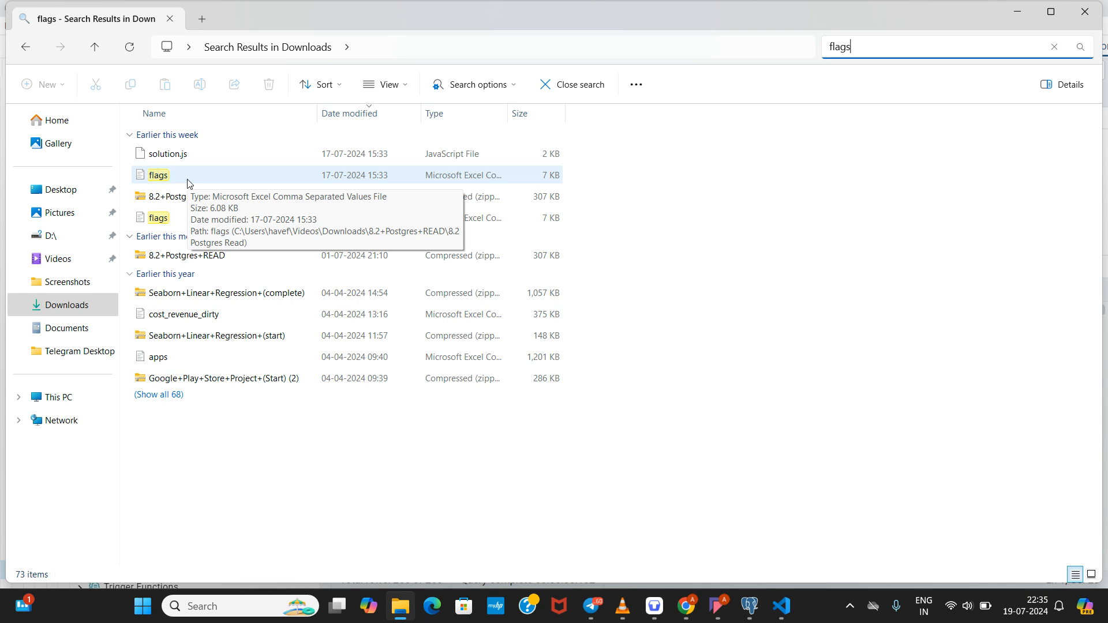
{"action": "double_click", "coordinate": [188, 182]}
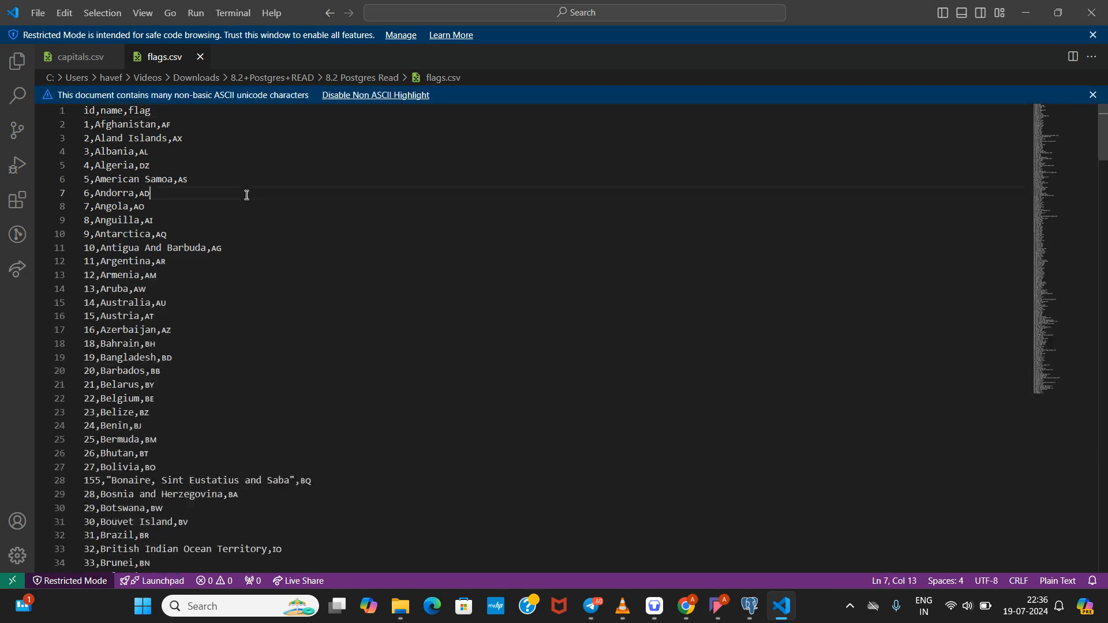
{"action": "left_click_drag", "start_coordinate": [243, 195], "coordinate": [85, 109]}
Step: Disable non-ASCII highlighting and inspect the Aland Islands, Albania and American Samoa rows
{"action": "left_click", "coordinate": [324, 273]}
{"action": "left_click", "coordinate": [350, 95]}
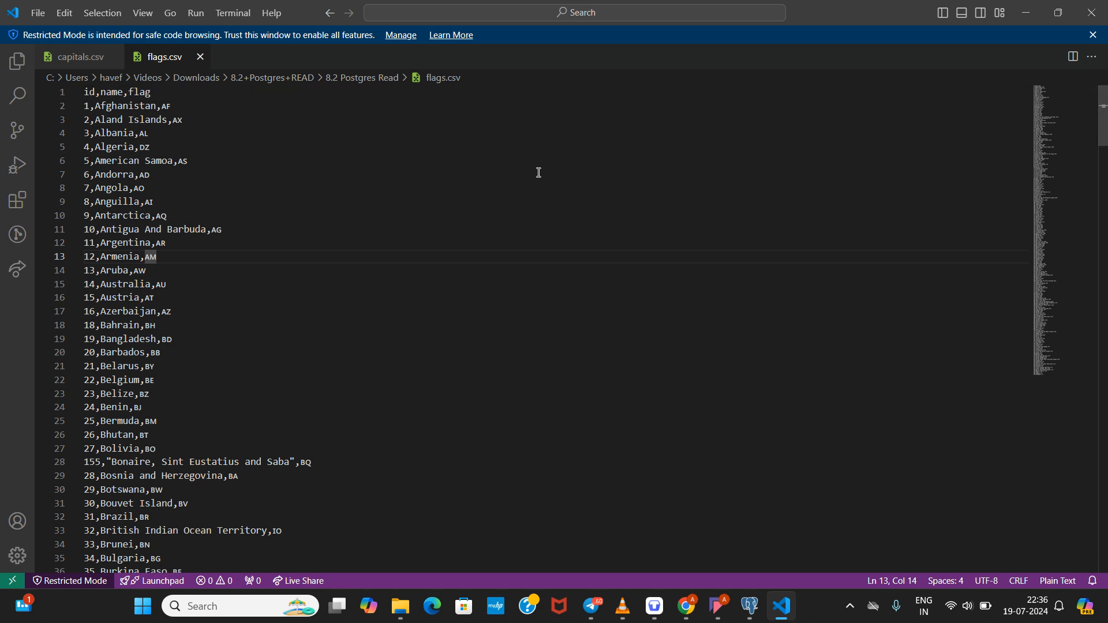
{"action": "left_click", "coordinate": [184, 120]}
{"action": "double_click", "coordinate": [176, 119]}
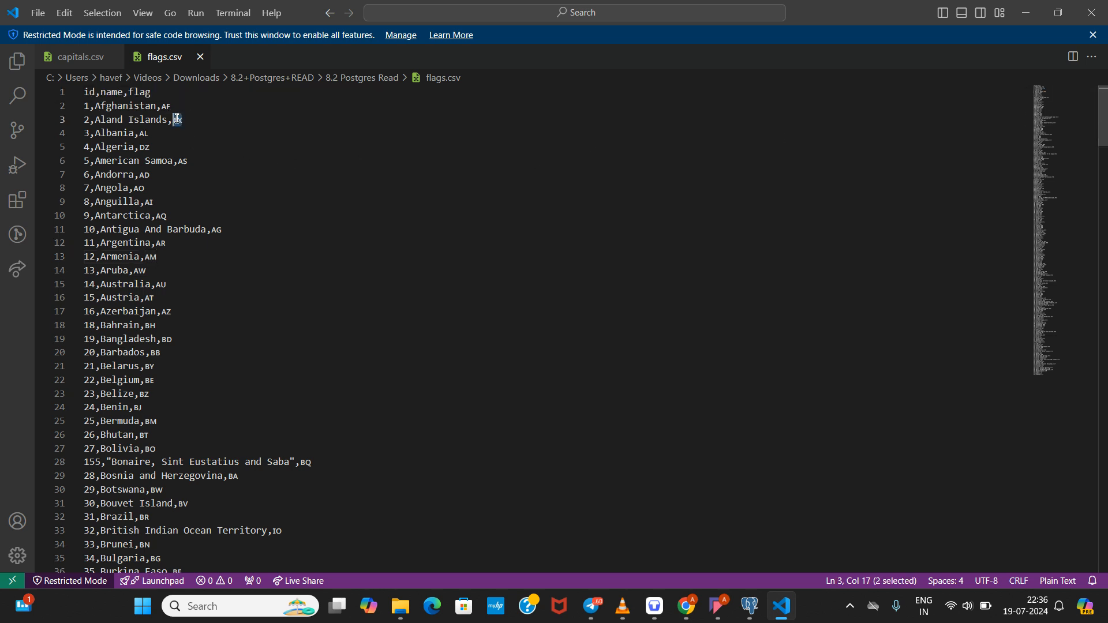
{"action": "left_click", "coordinate": [199, 134]}
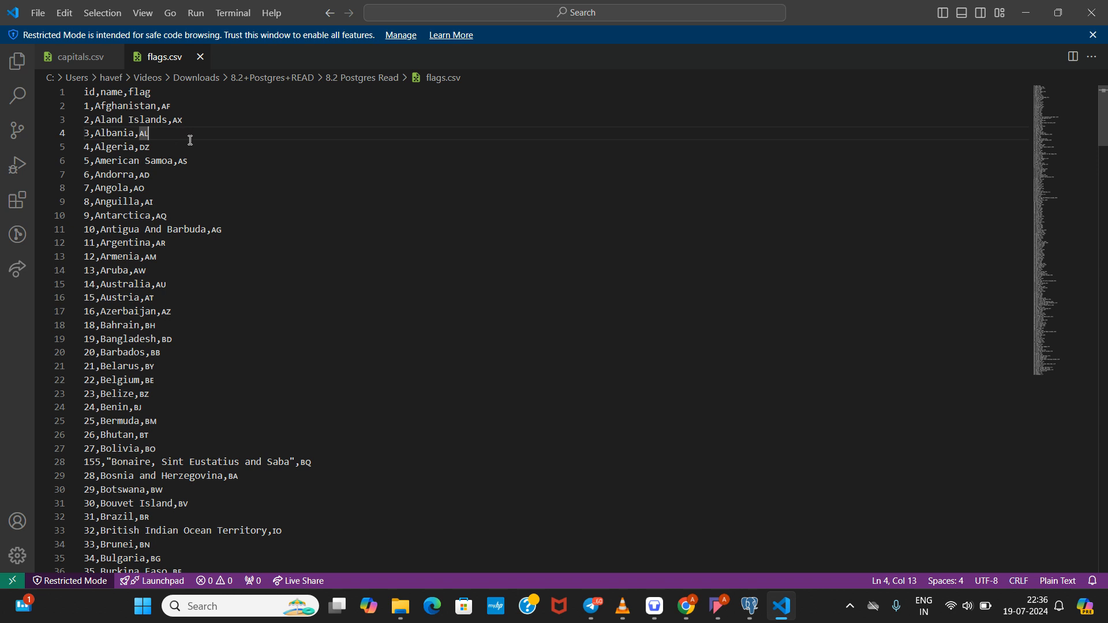
{"action": "left_click", "coordinate": [213, 163]}
{"action": "double_click", "coordinate": [182, 161]}
Step: Check the Andorra, AR and Afghanistan rows, then return to pgAdmin 4
{"action": "mouse_move", "coordinate": [168, 185]}
{"action": "left_mouse_down"}
{"action": "mouse_move", "coordinate": [135, 180]}
{"action": "mouse_move", "coordinate": [155, 186]}
{"action": "left_mouse_up"}
{"action": "double_click", "coordinate": [161, 243]}
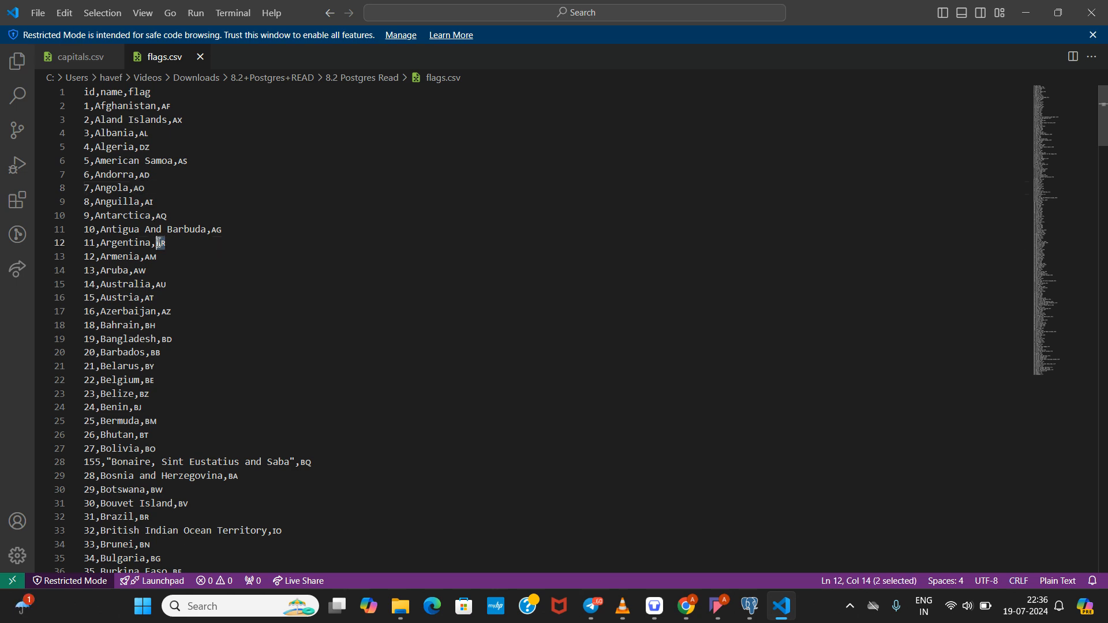
{"action": "double_click", "coordinate": [118, 107]}
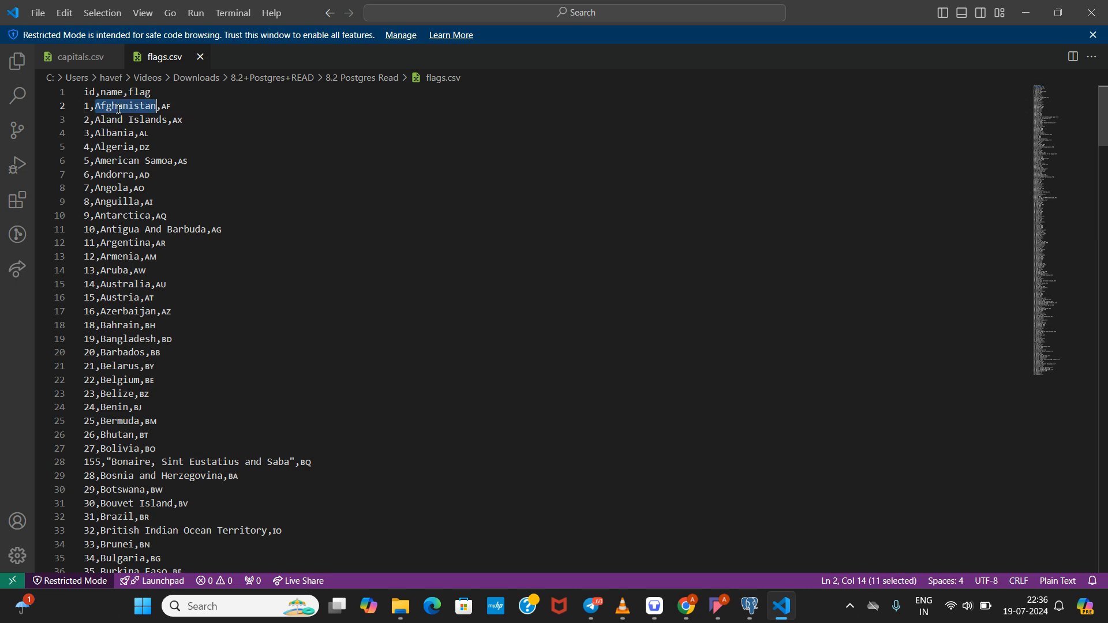
{"action": "left_click", "coordinate": [220, 150]}
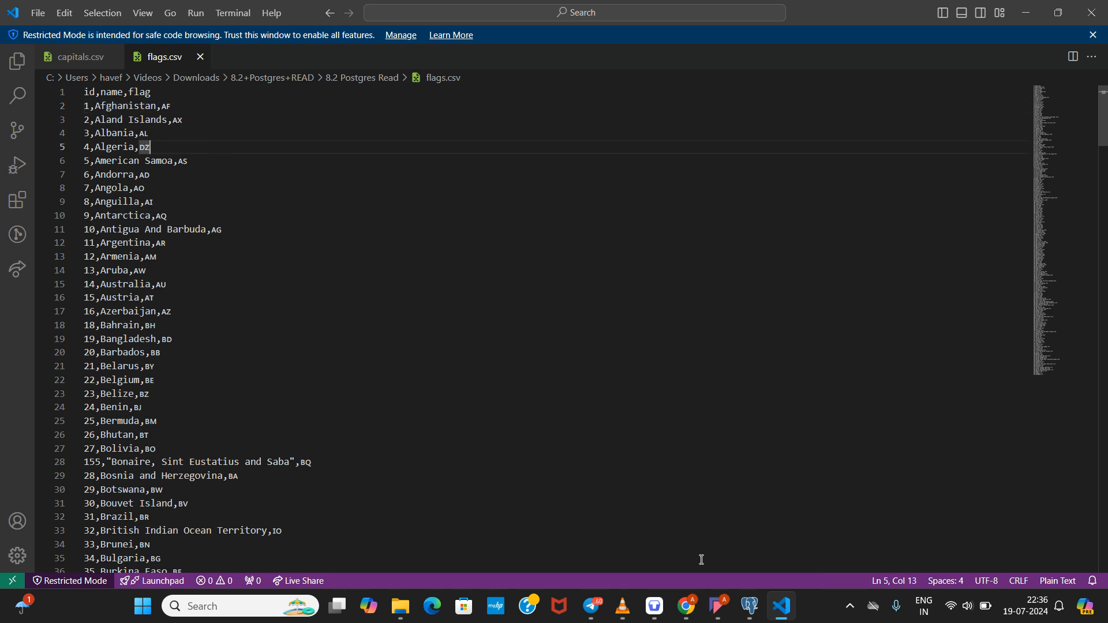
{"action": "mouse_move", "coordinate": [750, 603]}
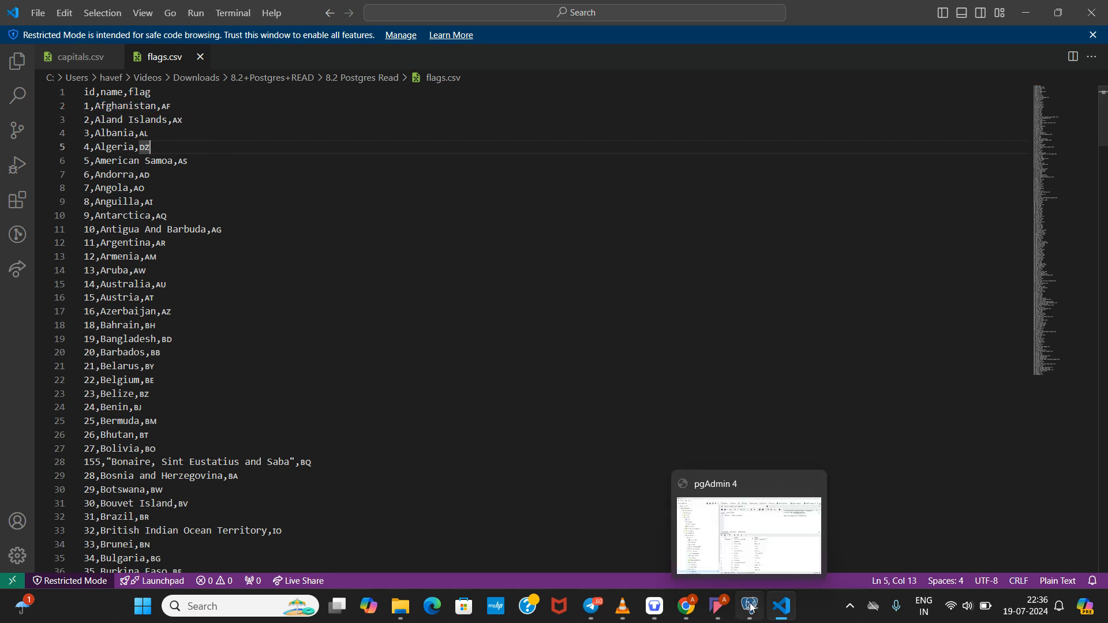
{"action": "left_click", "coordinate": [729, 555]}
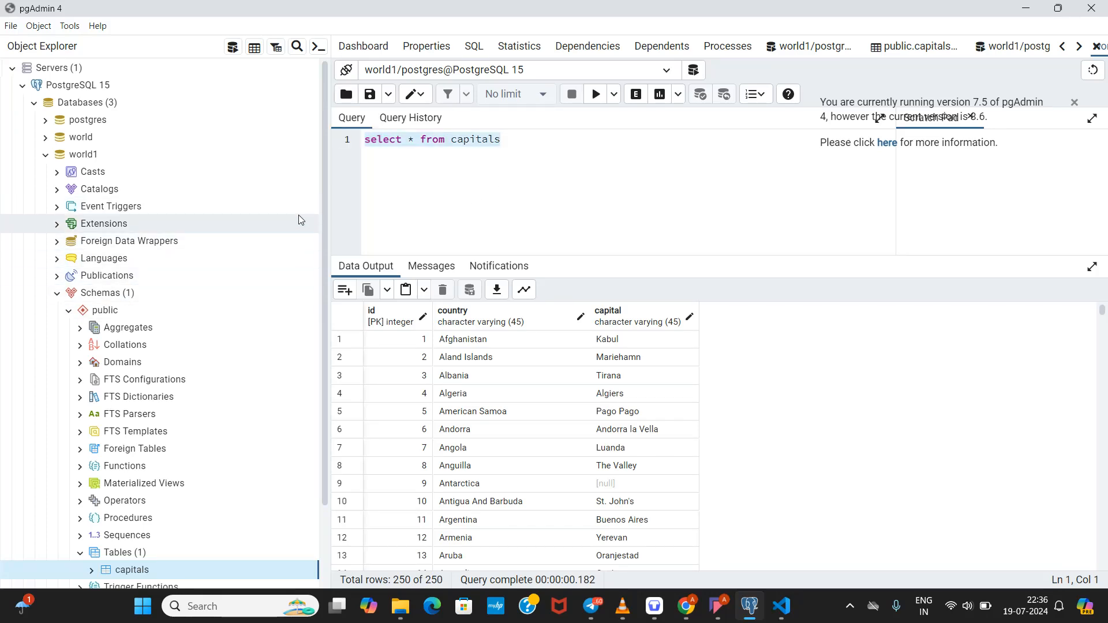
Step: Open a Query Tool from the Tables group in world1's public schema
{"action": "left_click_drag", "start_coordinate": [325, 185], "coordinate": [324, 226]}
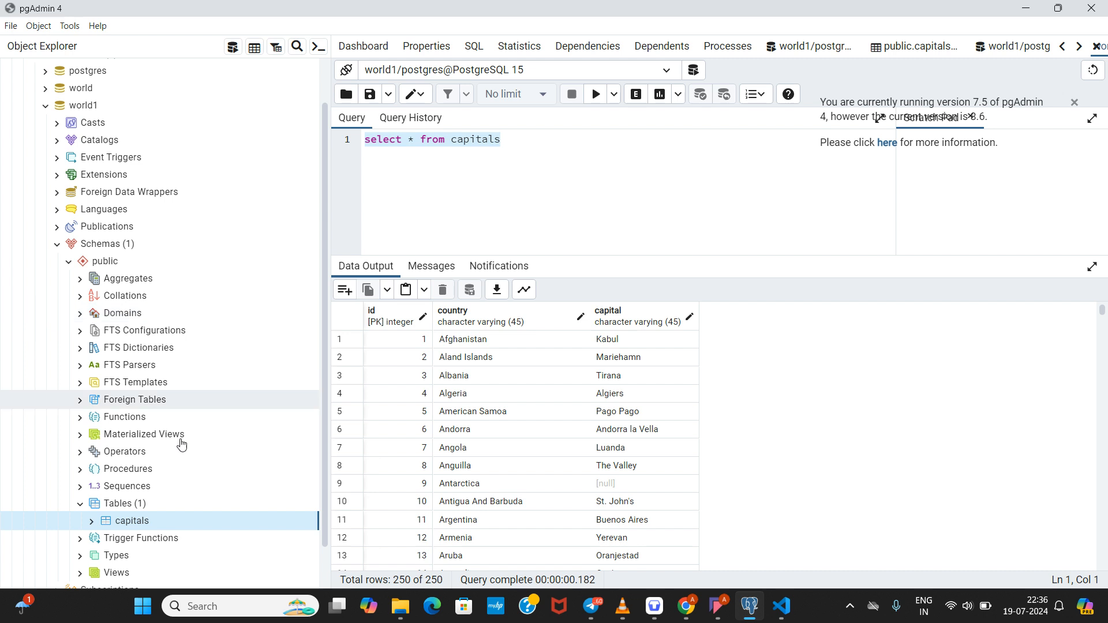
{"action": "left_click", "coordinate": [114, 505]}
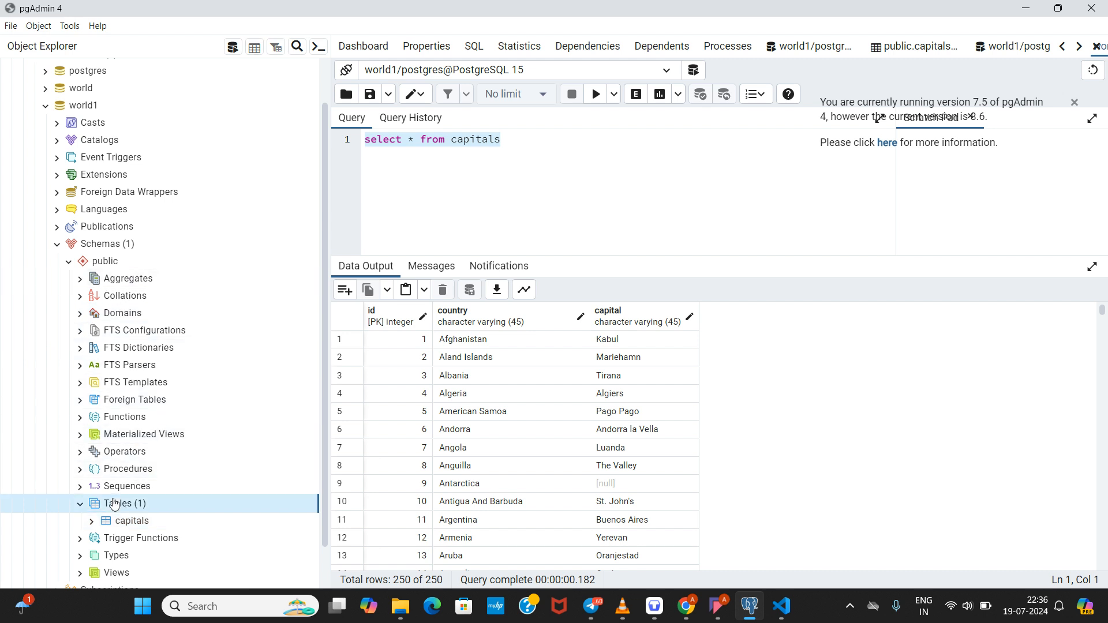
{"action": "right_click", "coordinate": [113, 505]}
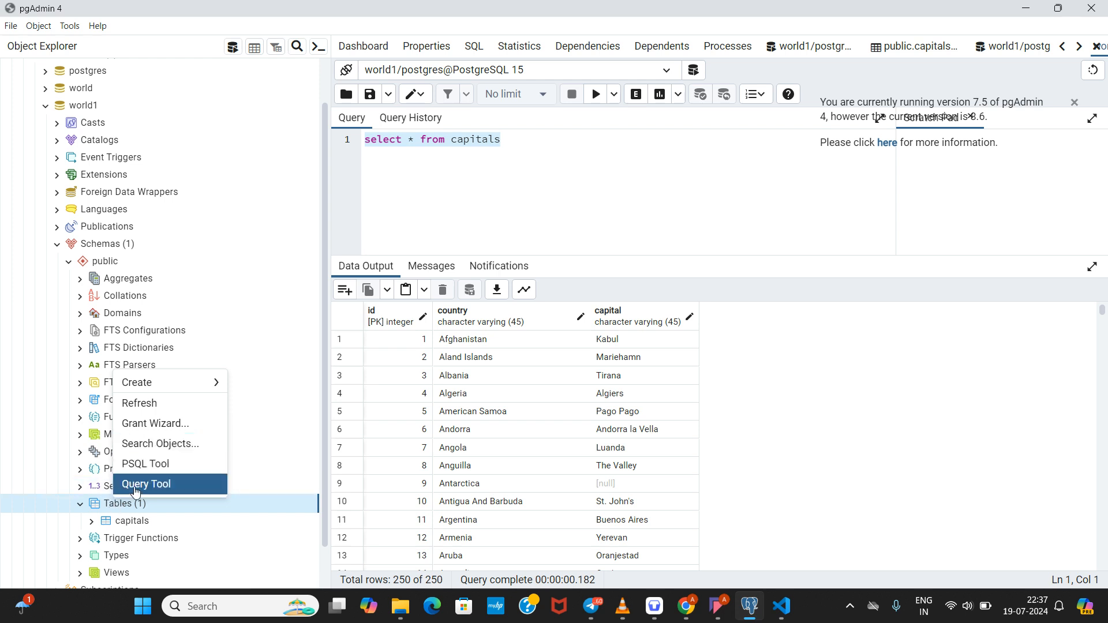
{"action": "left_click", "coordinate": [139, 488]}
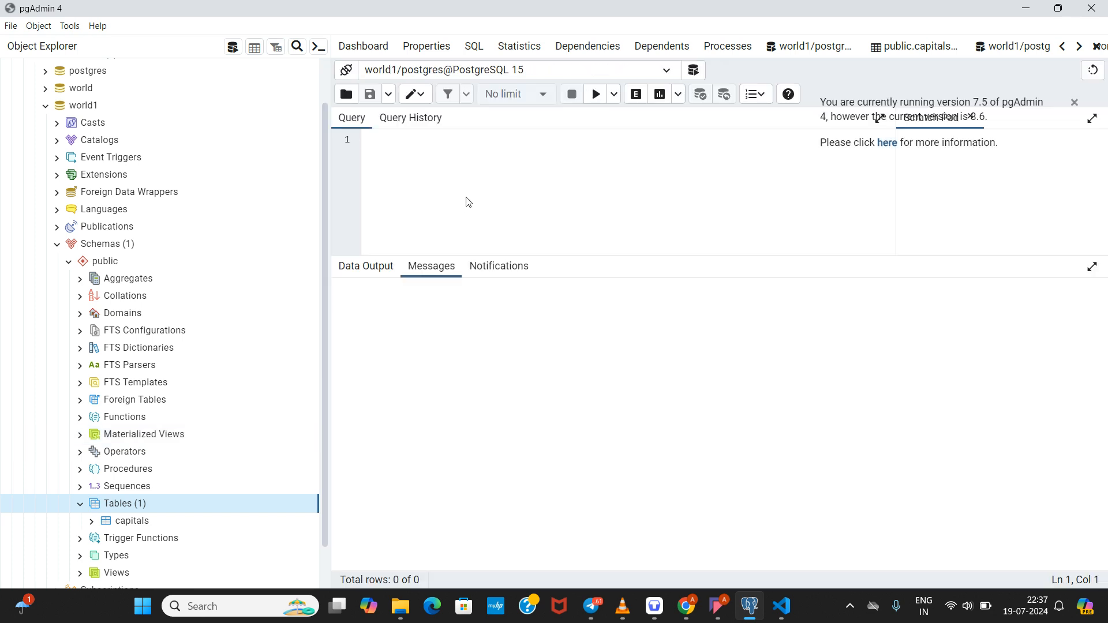
Step: Start the statement 'create table flags(' with a closing ');' after checking flags.csv's columns
{"action": "type", "text": "create table "}
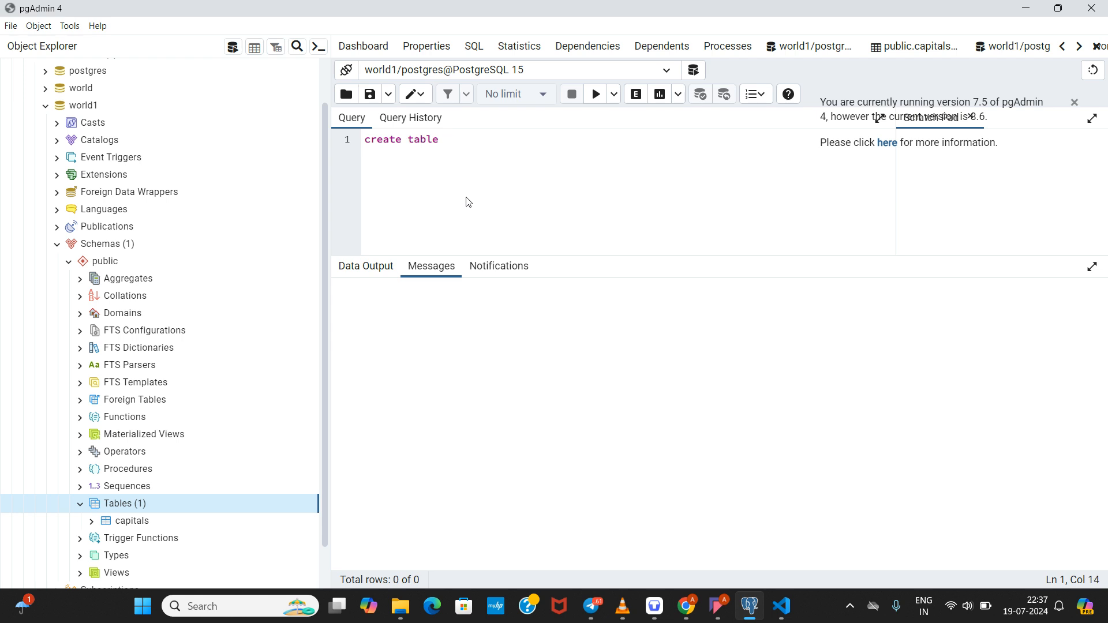
{"action": "type", "text": "flags("}
{"action": "key", "text": "Return"}
{"action": "key", "text": "Return"}
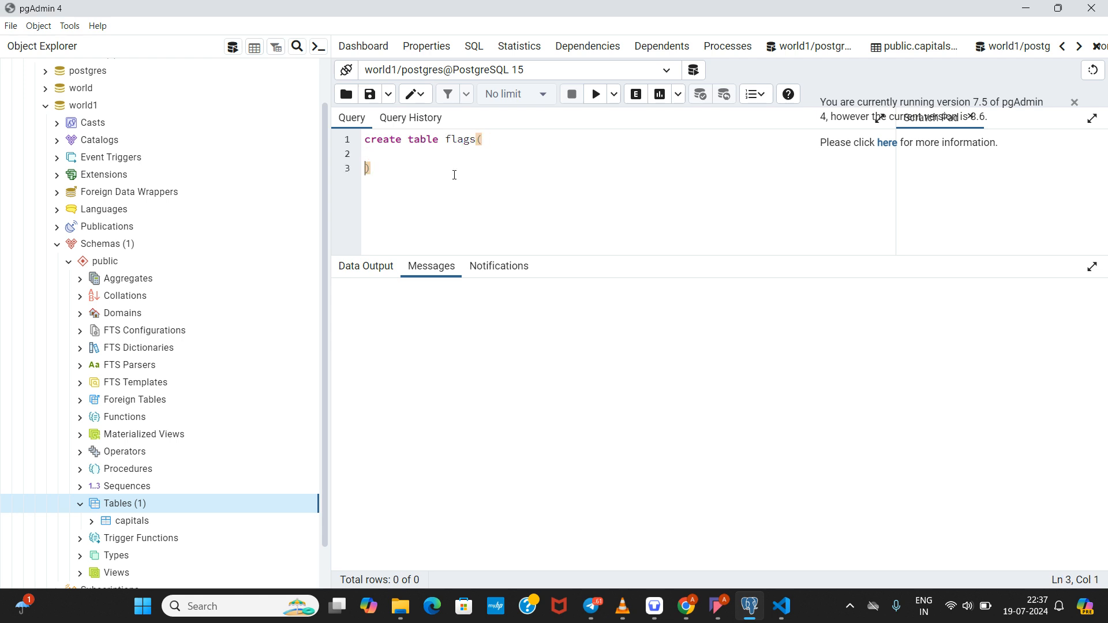
{"action": "type", "text": ";"}
{"action": "key", "text": "BackSpace"}
{"action": "key", "text": "Return"}
{"action": "mouse_move", "coordinate": [781, 606]}
{"action": "left_click", "coordinate": [769, 542]}
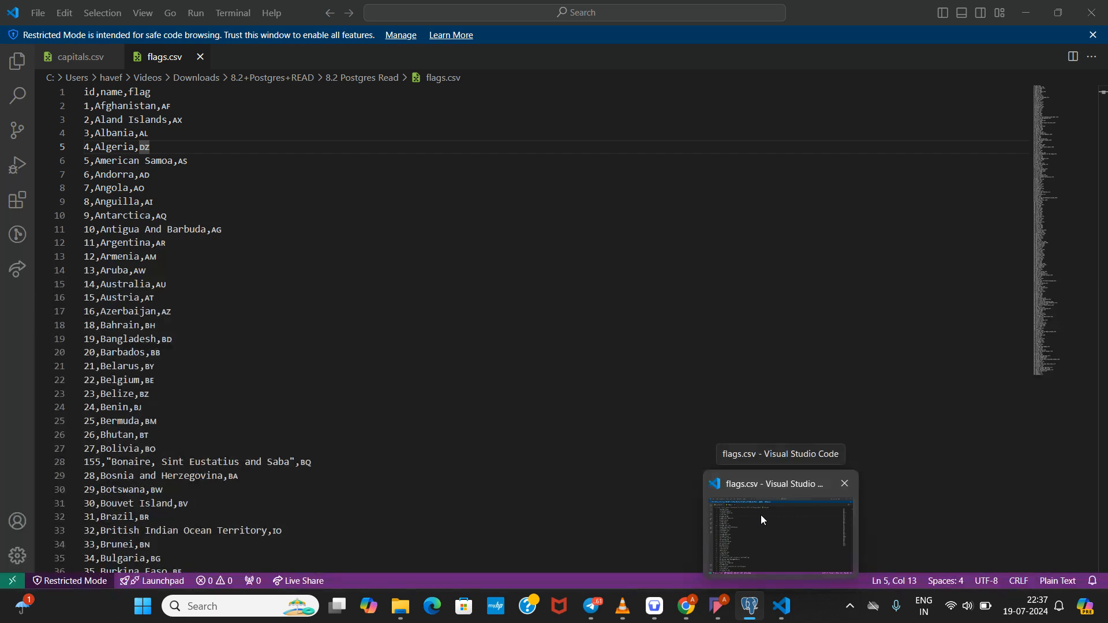
{"action": "key", "text": "alt+Tab"}
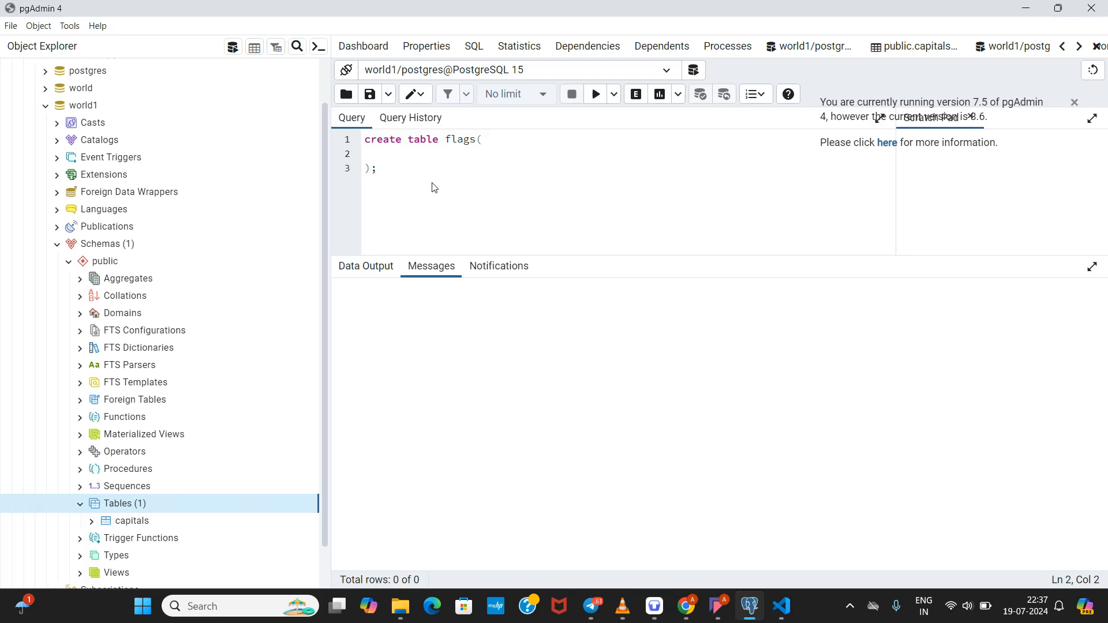
Step: Add the columns 'id serial primary key' and 'name varchar(45)', leaving a line for flag
{"action": "type", "text": "id serial primary"}
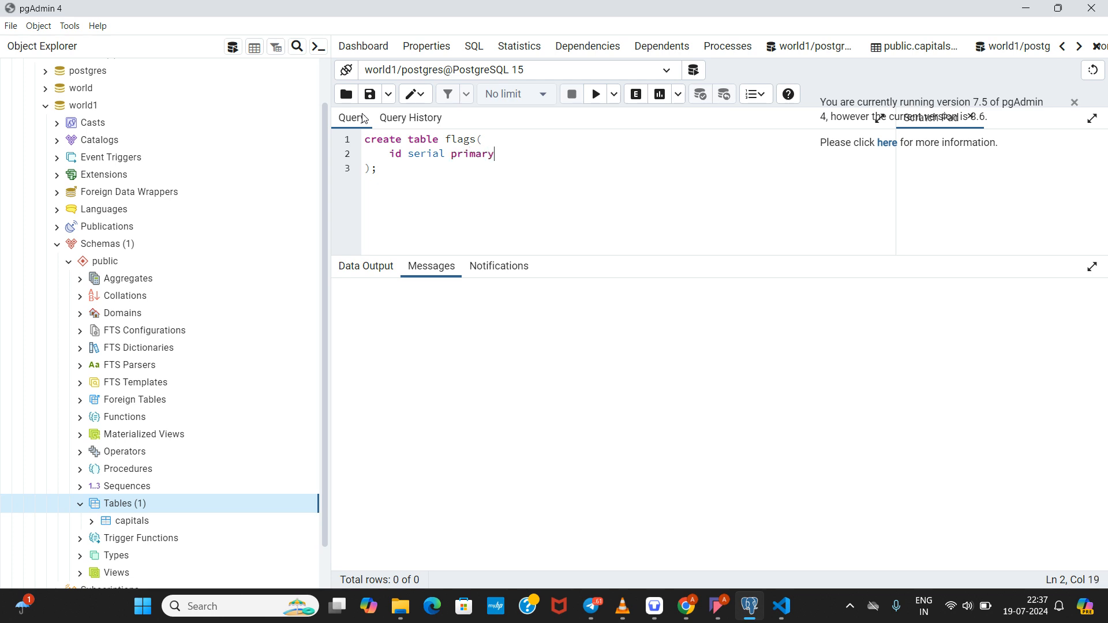
{"action": "type", "text": " key,"}
{"action": "key", "text": "Return"}
{"action": "type", "text": "name varchar(45);"}
{"action": "key", "text": "BackSpace"}
{"action": "type", "text": ","}
{"action": "key", "text": "Return"}
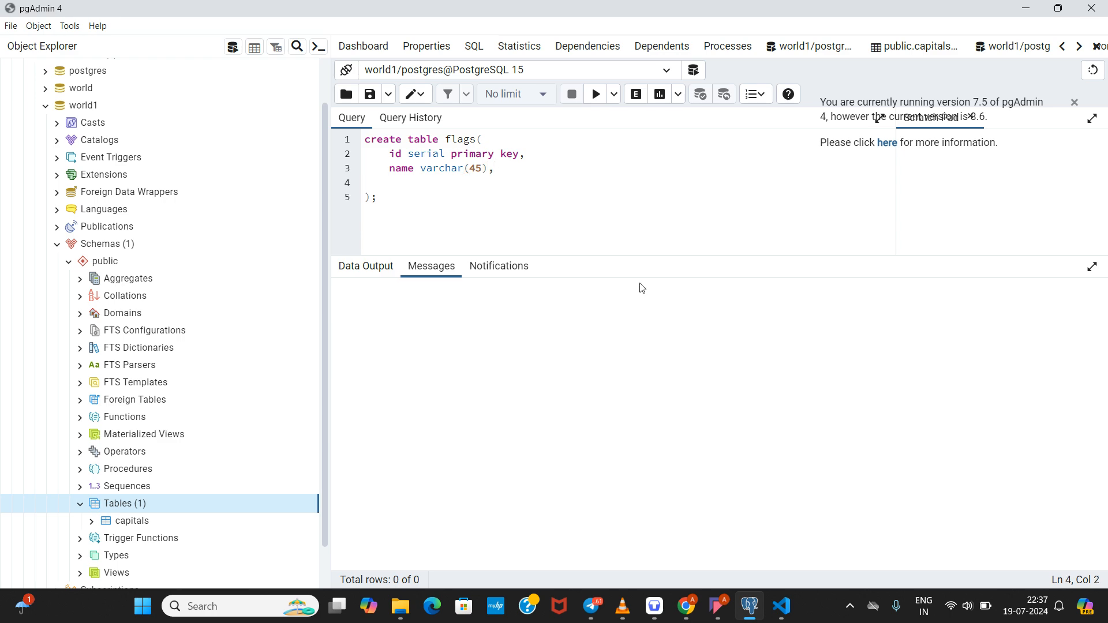
{"action": "mouse_move", "coordinate": [783, 603]}
{"action": "mouse_move", "coordinate": [777, 557]}
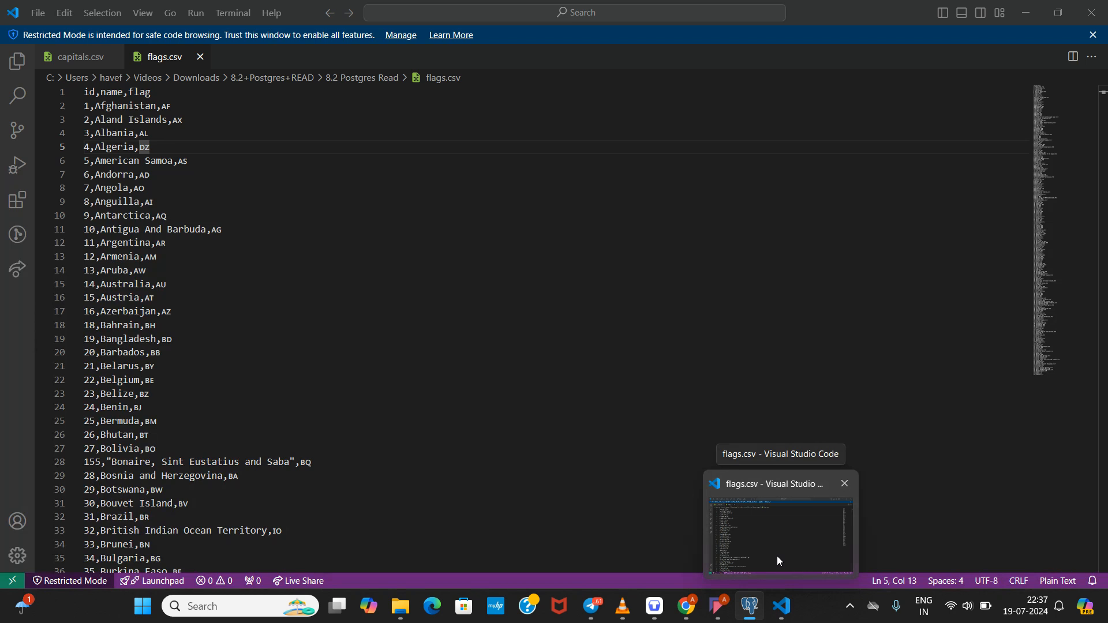
Step: Check the two-letter flag codes such as AU in flags.csv, then resume the query with 'flag'
{"action": "left_click", "coordinate": [777, 556]}
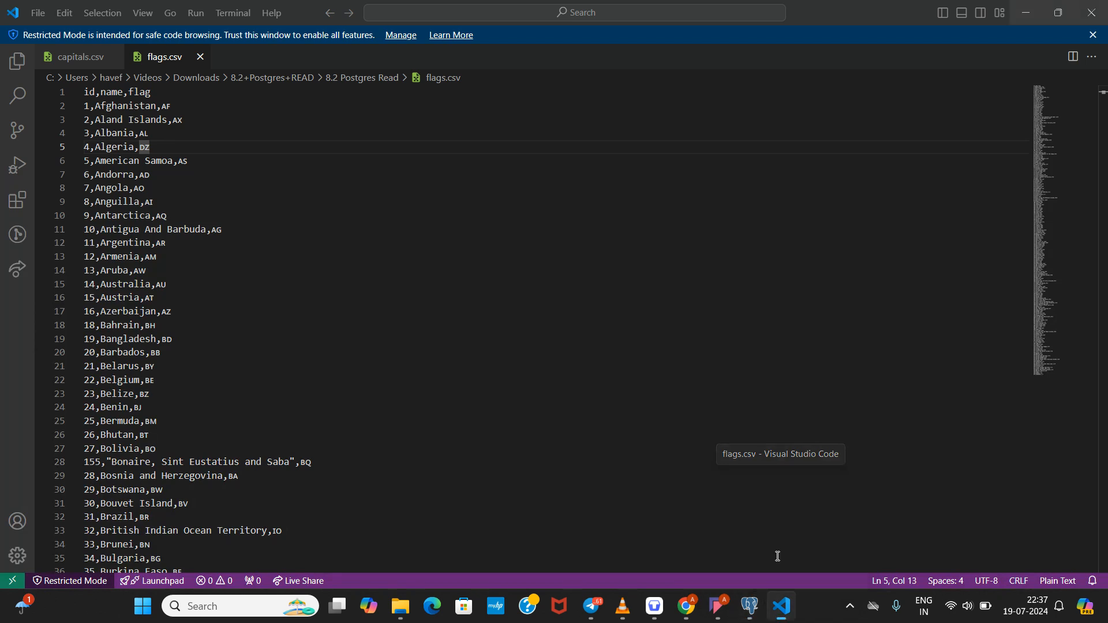
{"action": "left_click_drag", "start_coordinate": [168, 284], "coordinate": [161, 285]}
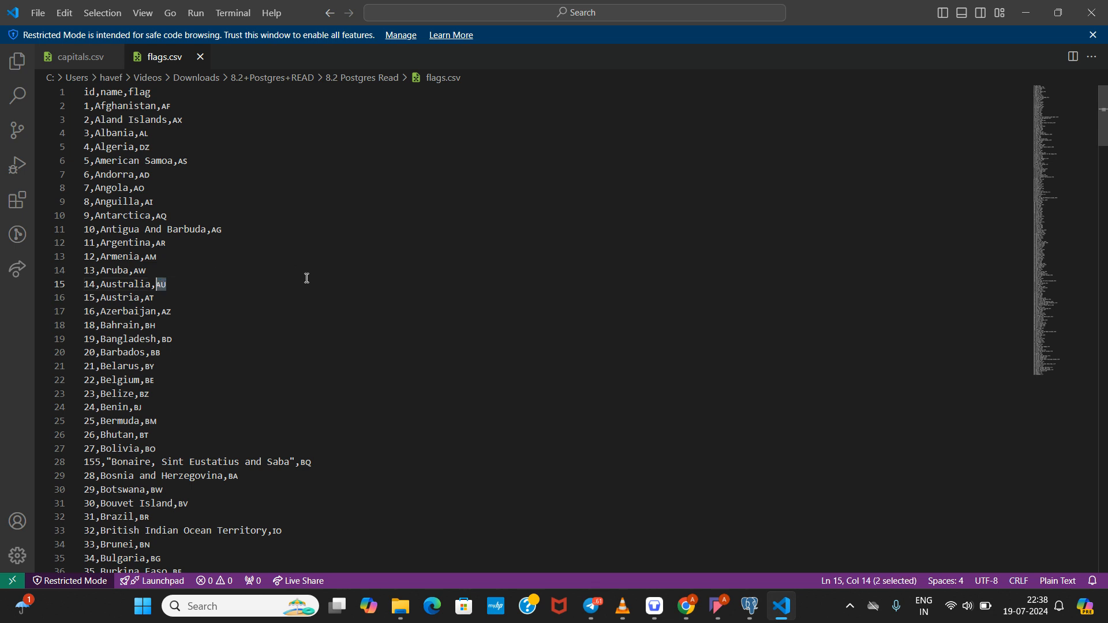
{"action": "mouse_move", "coordinate": [707, 609]}
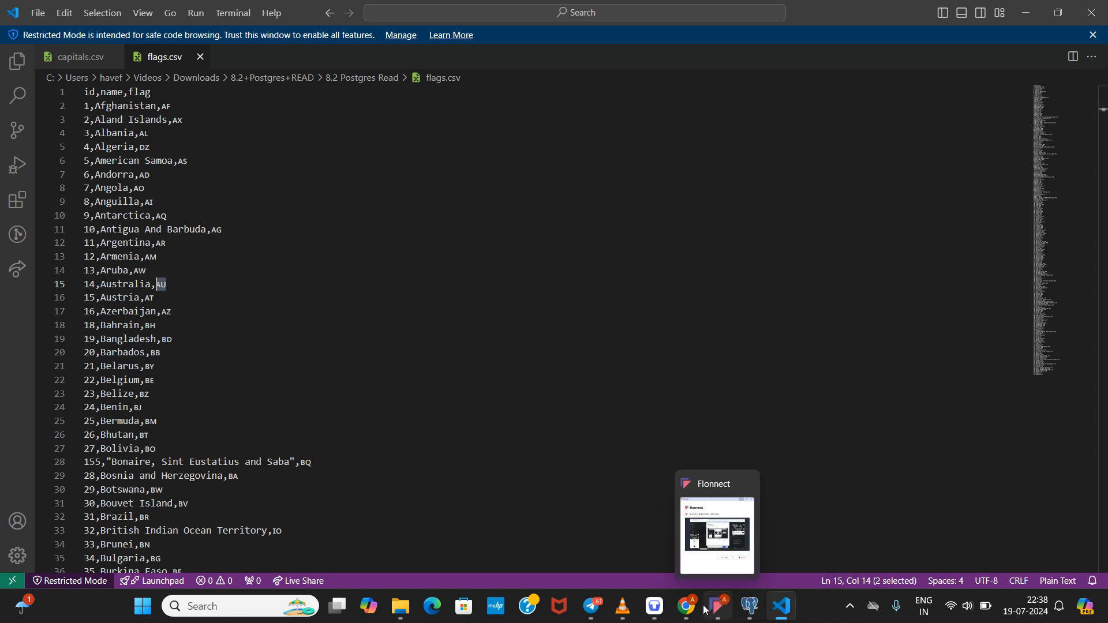
{"action": "mouse_move", "coordinate": [688, 574]}
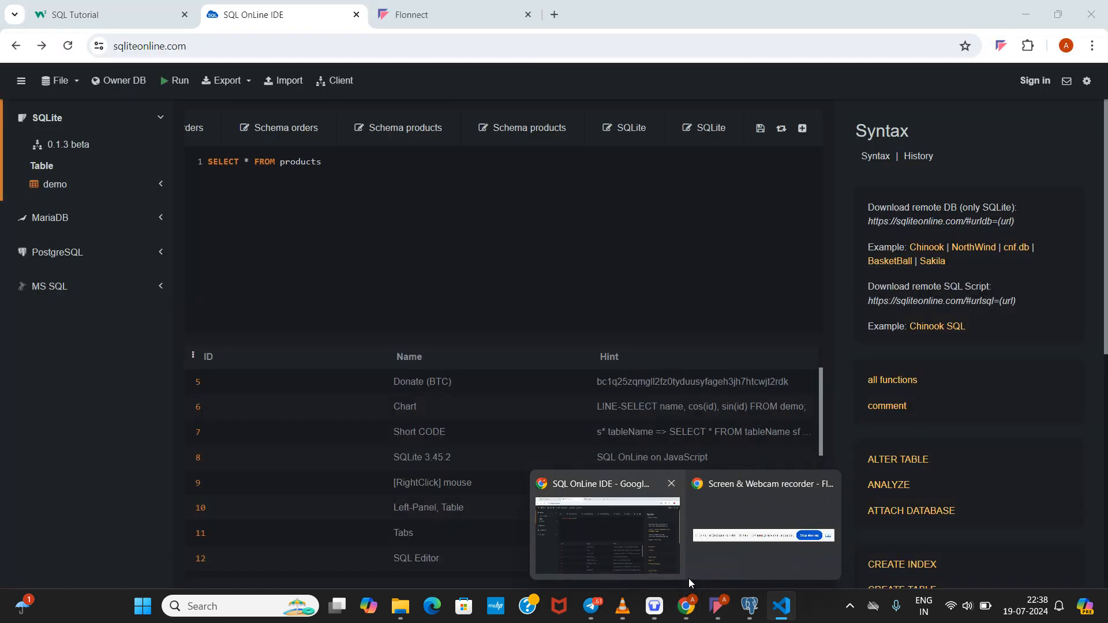
{"action": "mouse_move", "coordinate": [750, 605]}
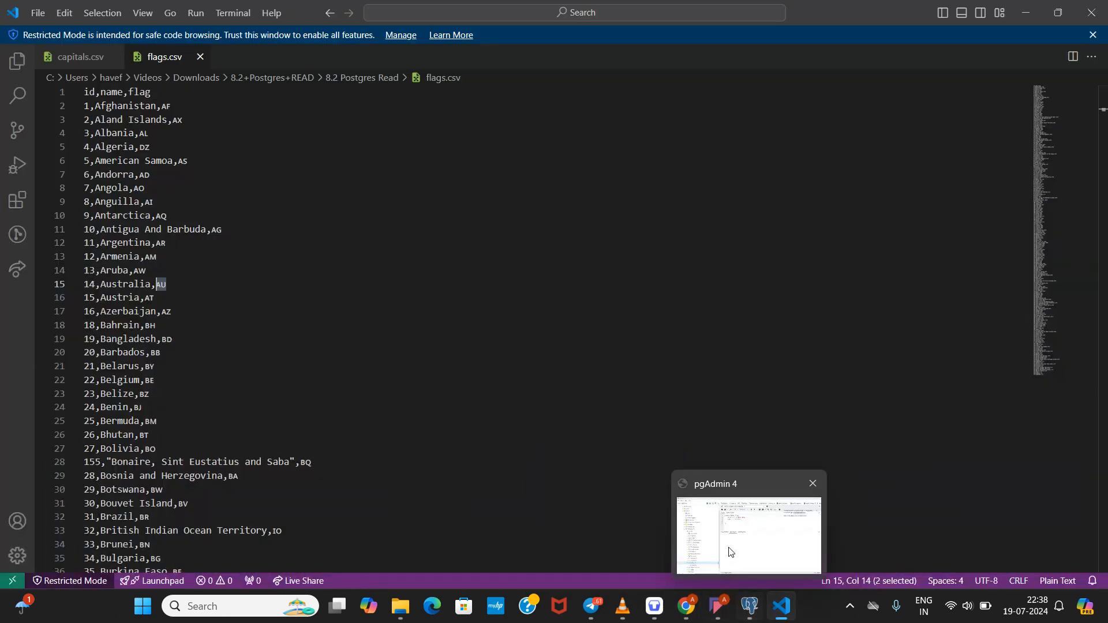
{"action": "left_click", "coordinate": [727, 544]}
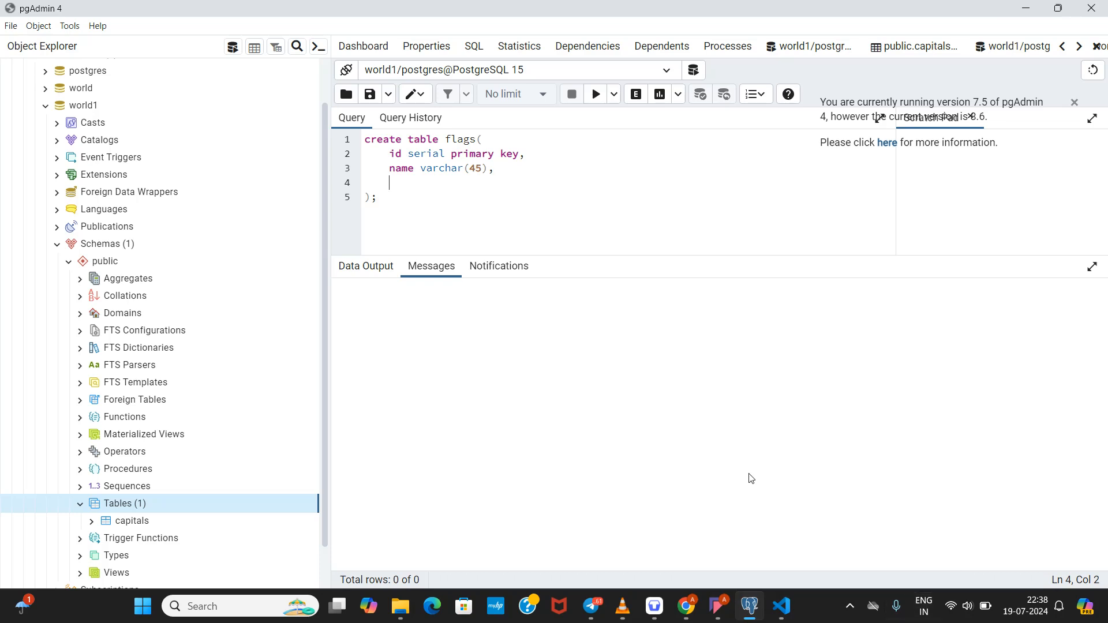
{"action": "type", "text": "flag text"}
Step: Make the fourth column 'flag text' and execute the CREATE TABLE flags query
{"action": "left_click_drag", "start_coordinate": [482, 185], "coordinate": [418, 187]}
{"action": "left_click", "coordinate": [490, 191]}
{"action": "double_click", "coordinate": [442, 185]}
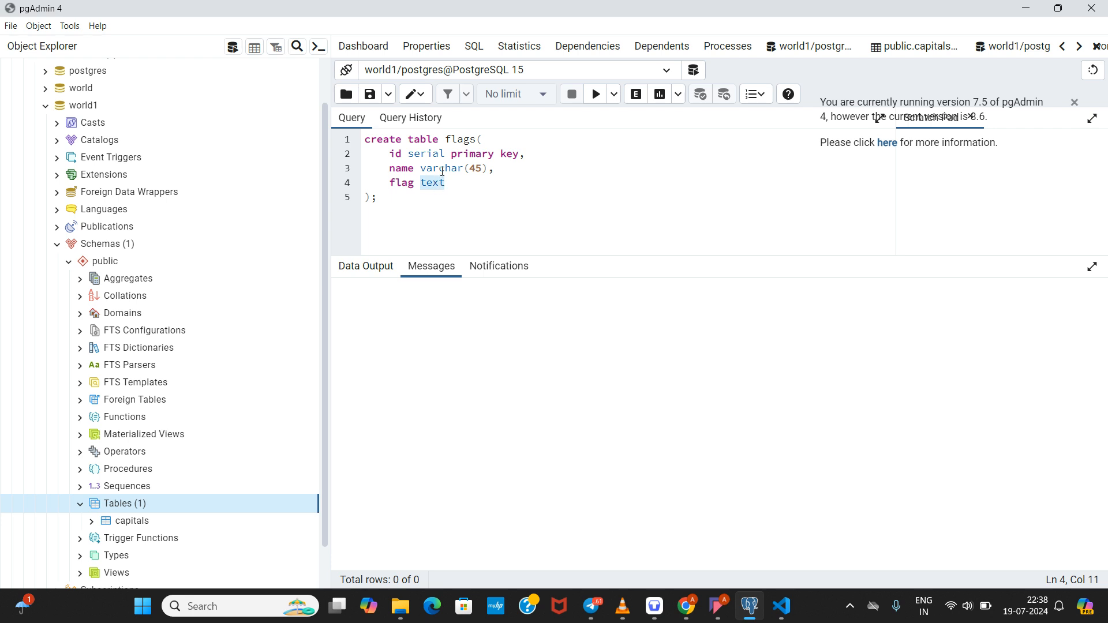
{"action": "double_click", "coordinate": [443, 169]}
{"action": "left_click", "coordinate": [433, 185]}
{"action": "left_click", "coordinate": [452, 187]}
{"action": "left_click", "coordinate": [595, 103]}
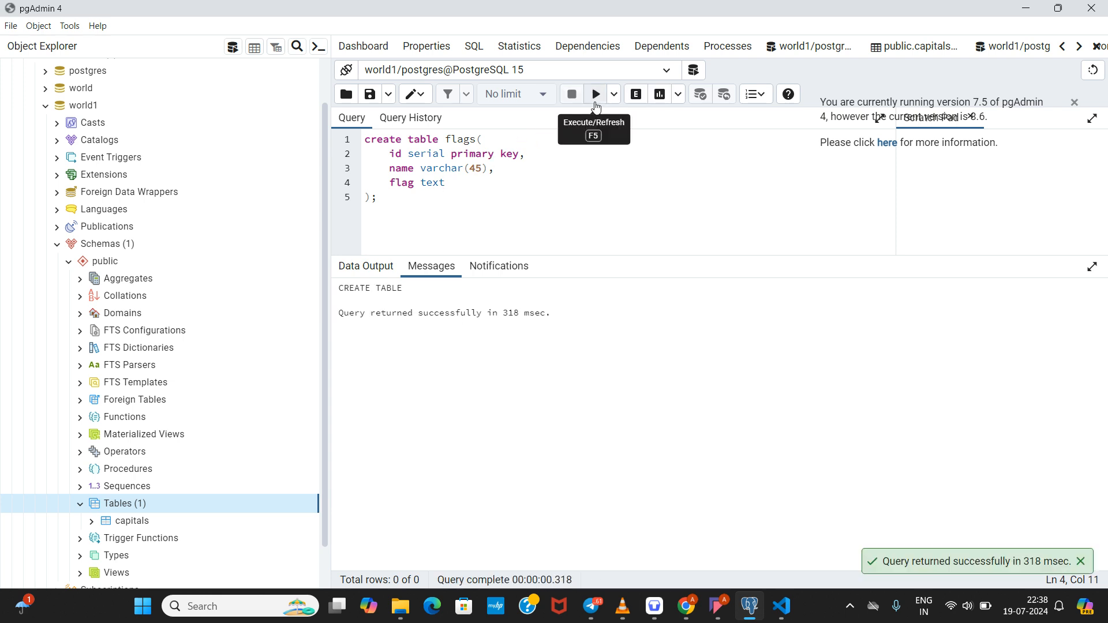
{"action": "right_click", "coordinate": [95, 513]}
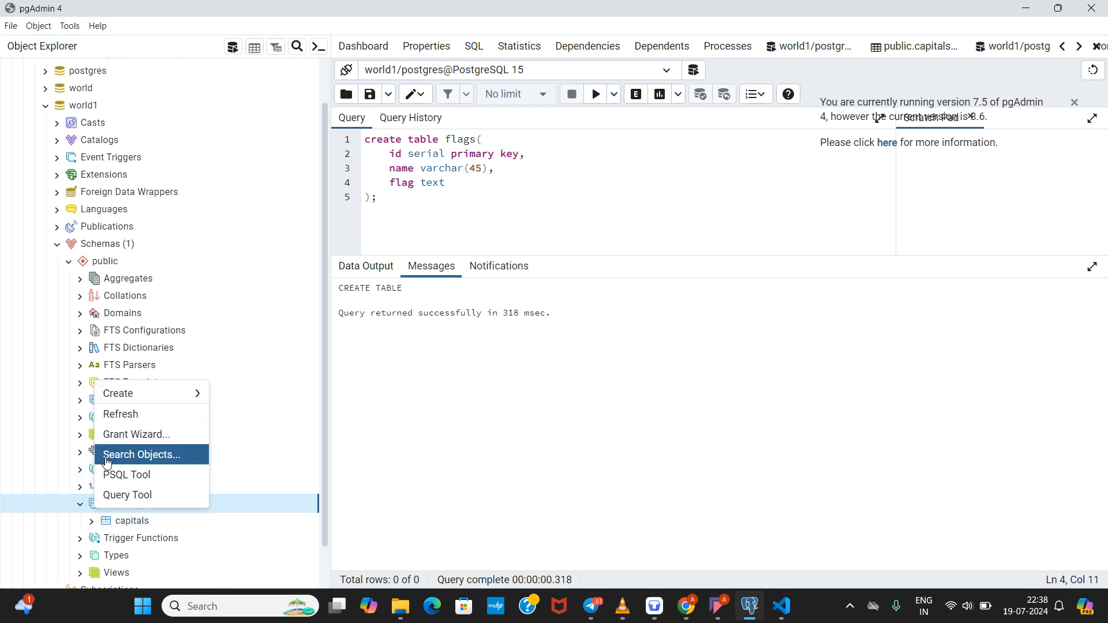
Step: Refresh the Tables list and view all rows of the new, empty flags table
{"action": "left_click", "coordinate": [114, 415]}
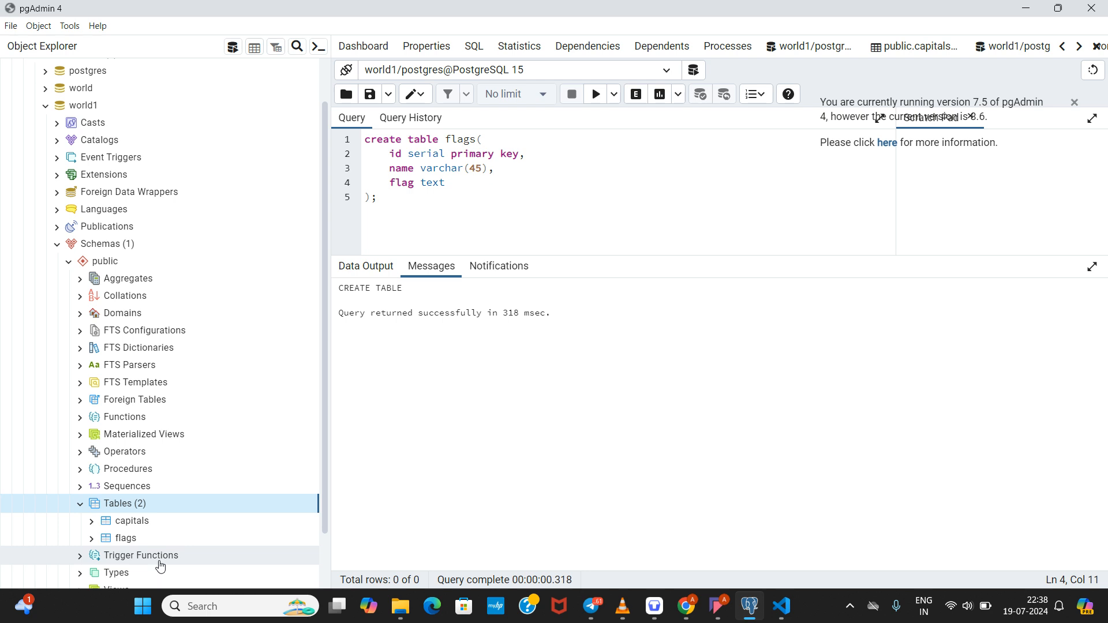
{"action": "right_click", "coordinate": [127, 538]}
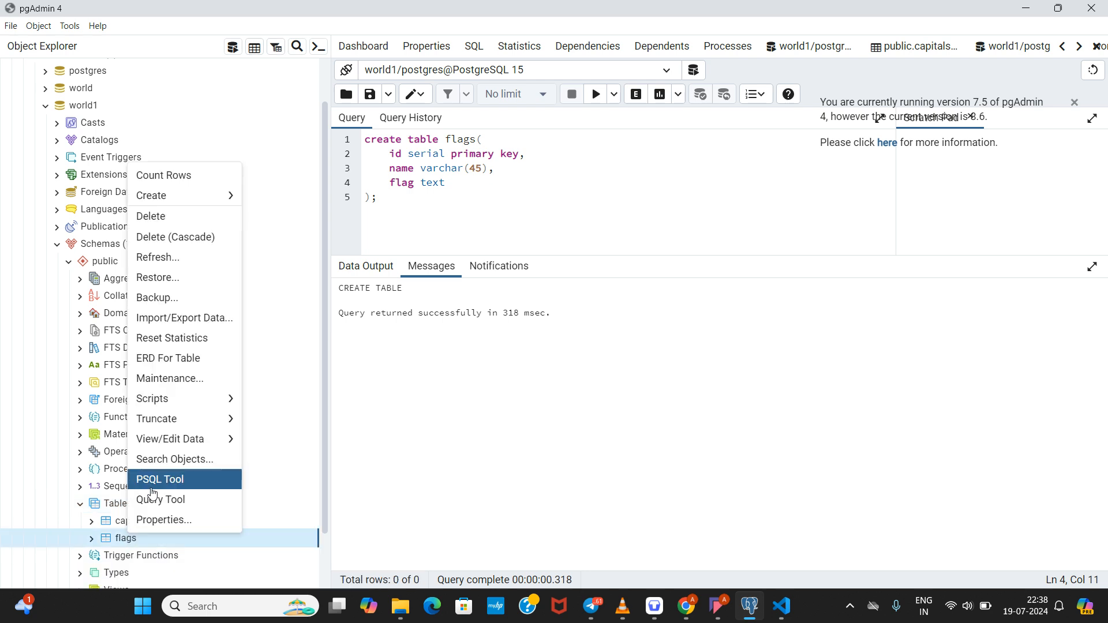
{"action": "mouse_move", "coordinate": [158, 441]}
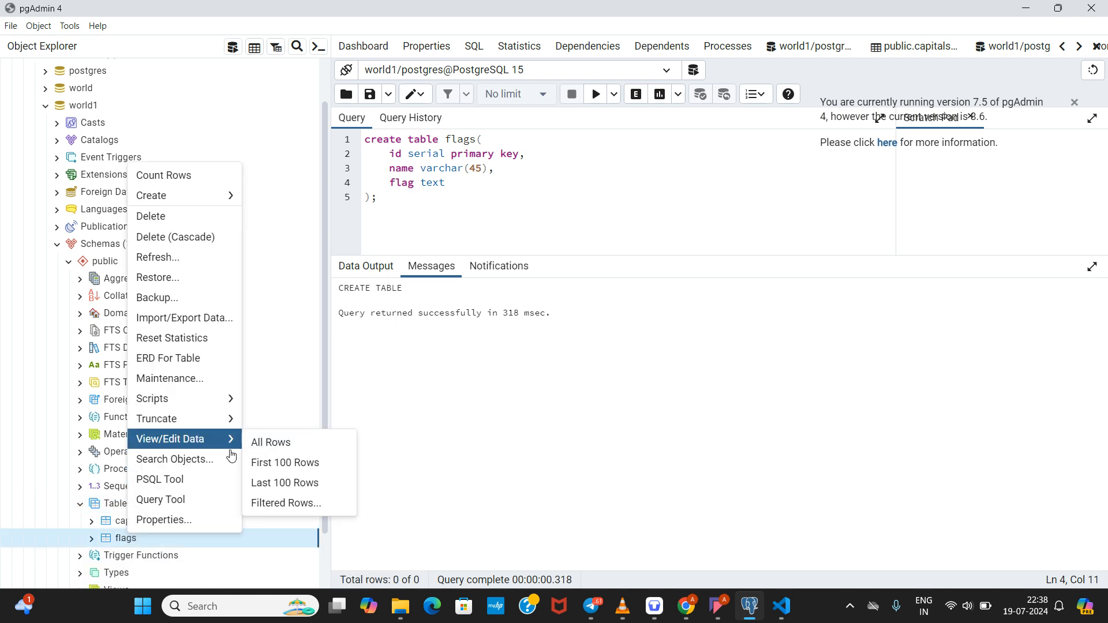
{"action": "left_click", "coordinate": [265, 447]}
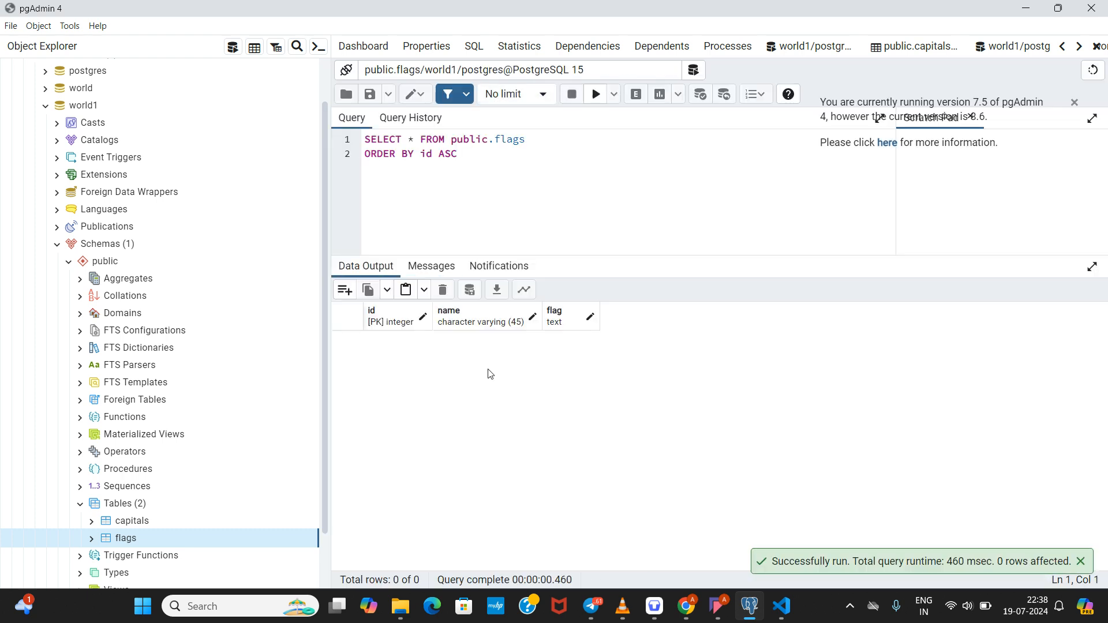
{"action": "left_click", "coordinate": [406, 211]}
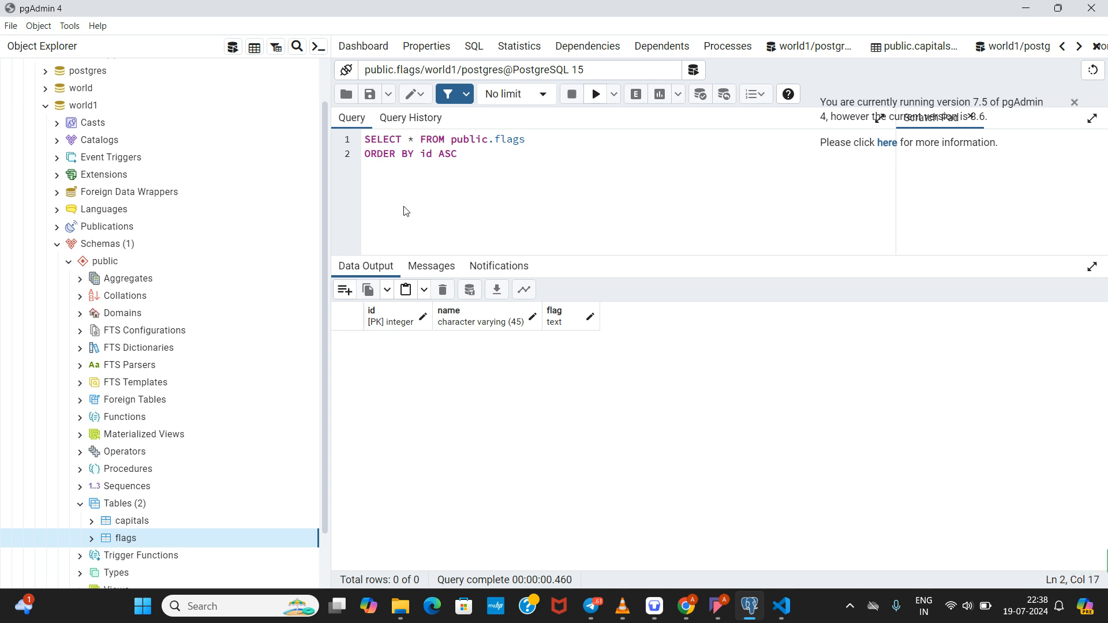
{"action": "right_click", "coordinate": [166, 543]}
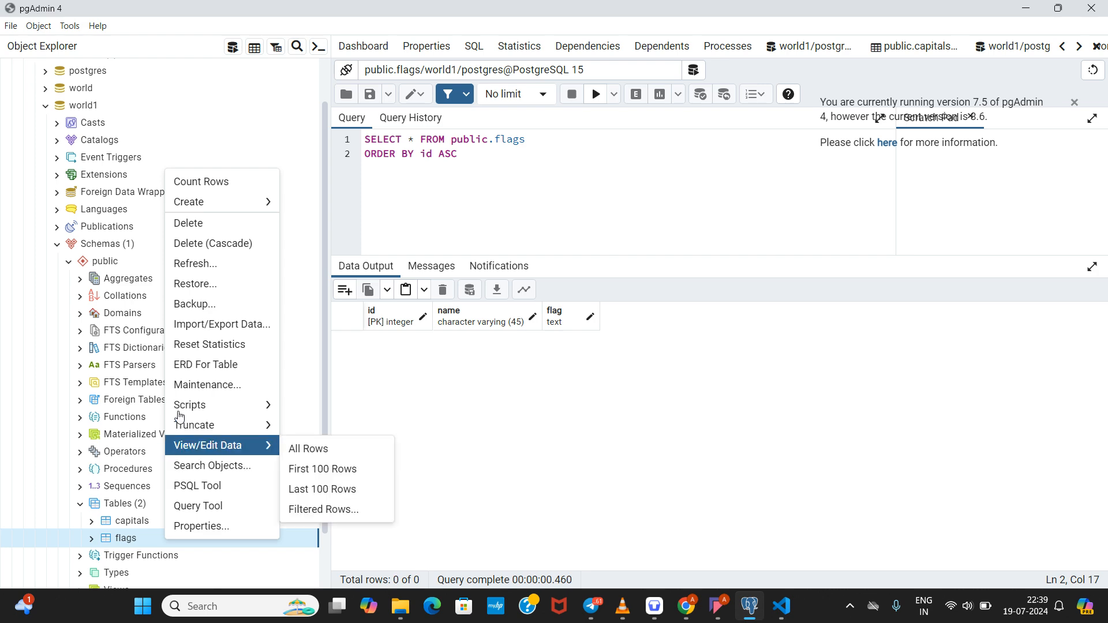
{"action": "mouse_move", "coordinate": [185, 410]}
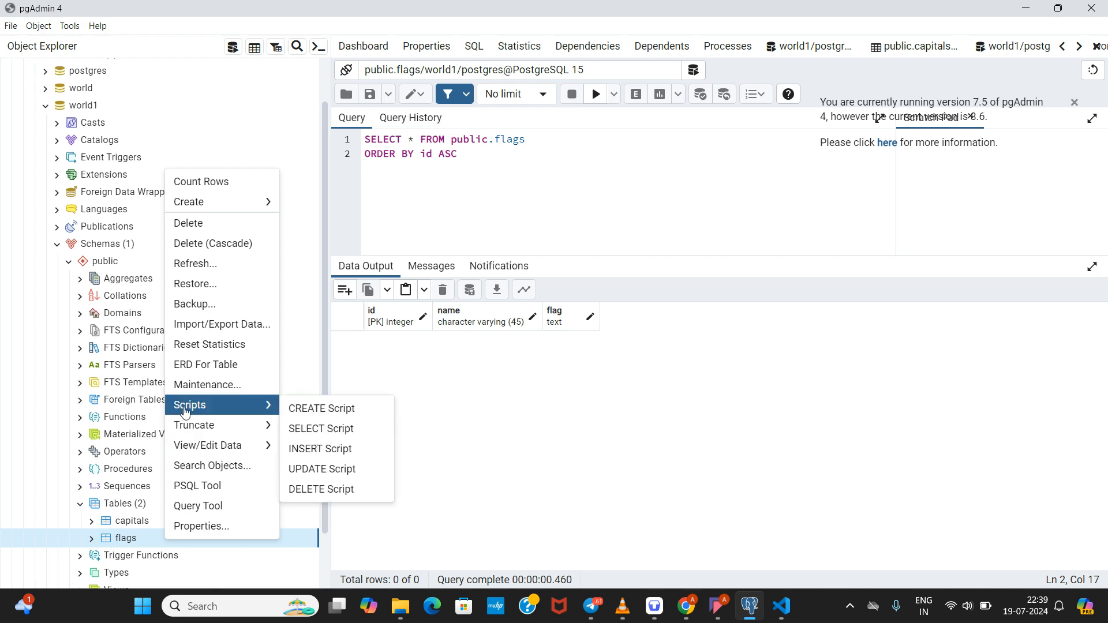
Step: Import Downloads/flags.csv into public.flags, replacing capitals.csv in the filename
{"action": "left_click", "coordinate": [187, 334]}
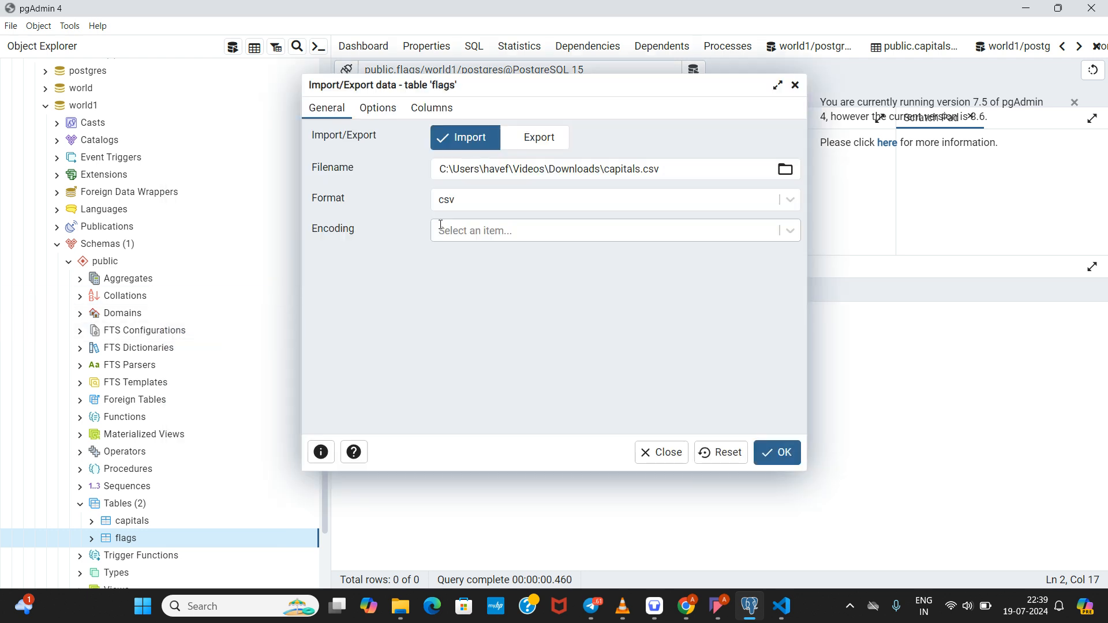
{"action": "double_click", "coordinate": [634, 172]}
{"action": "key", "text": "BackSpace"}
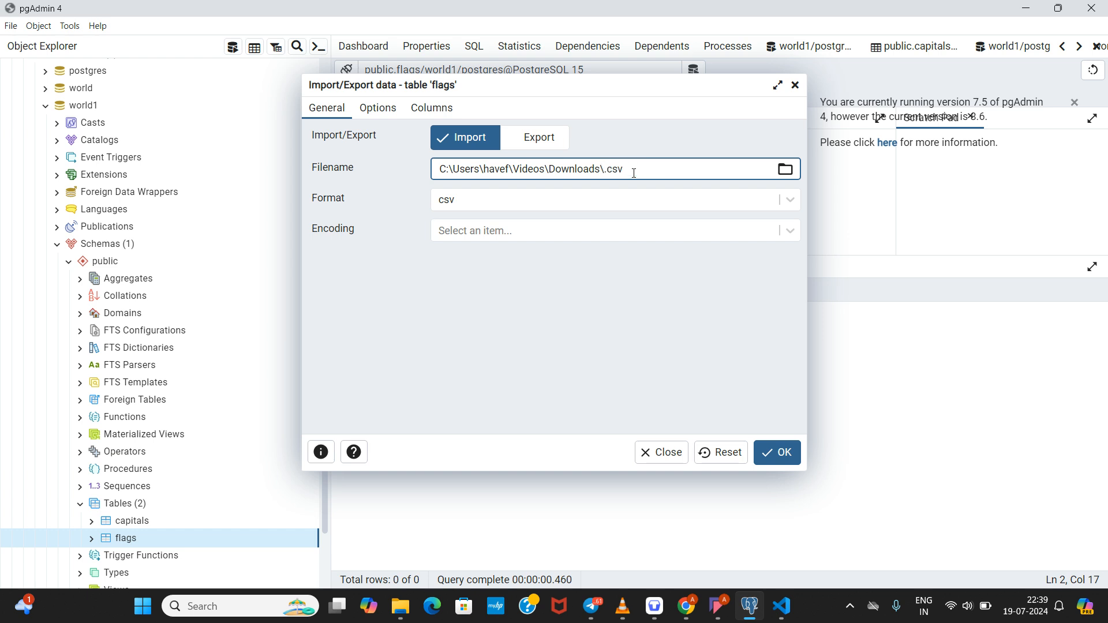
{"action": "type", "text": "flags"}
{"action": "double_click", "coordinate": [581, 171]}
{"action": "left_click", "coordinate": [566, 285]}
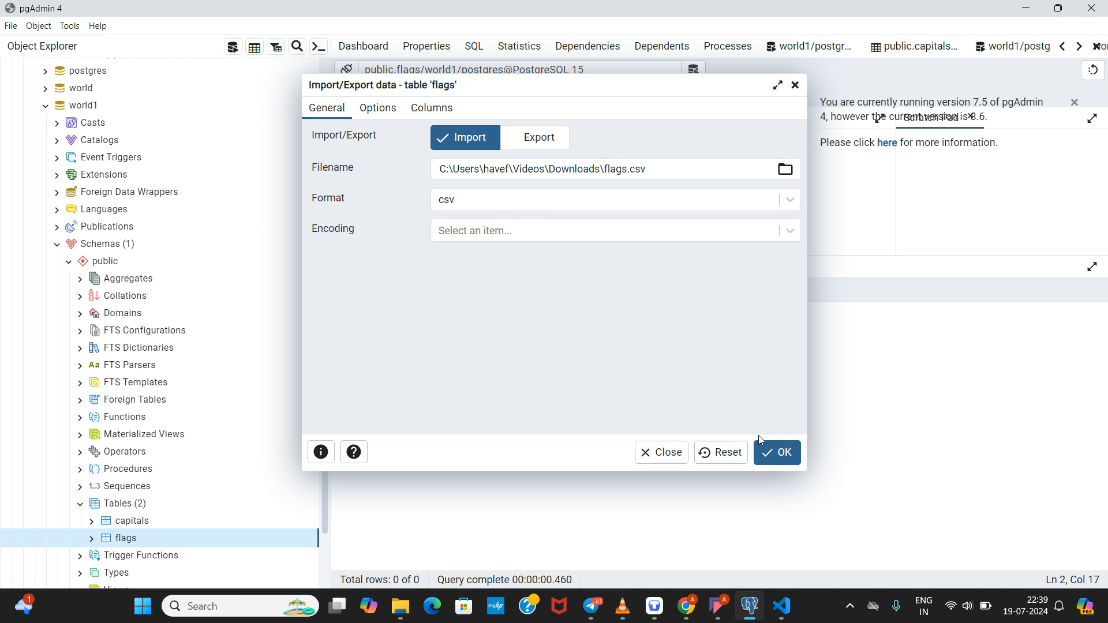
{"action": "left_click", "coordinate": [771, 454]}
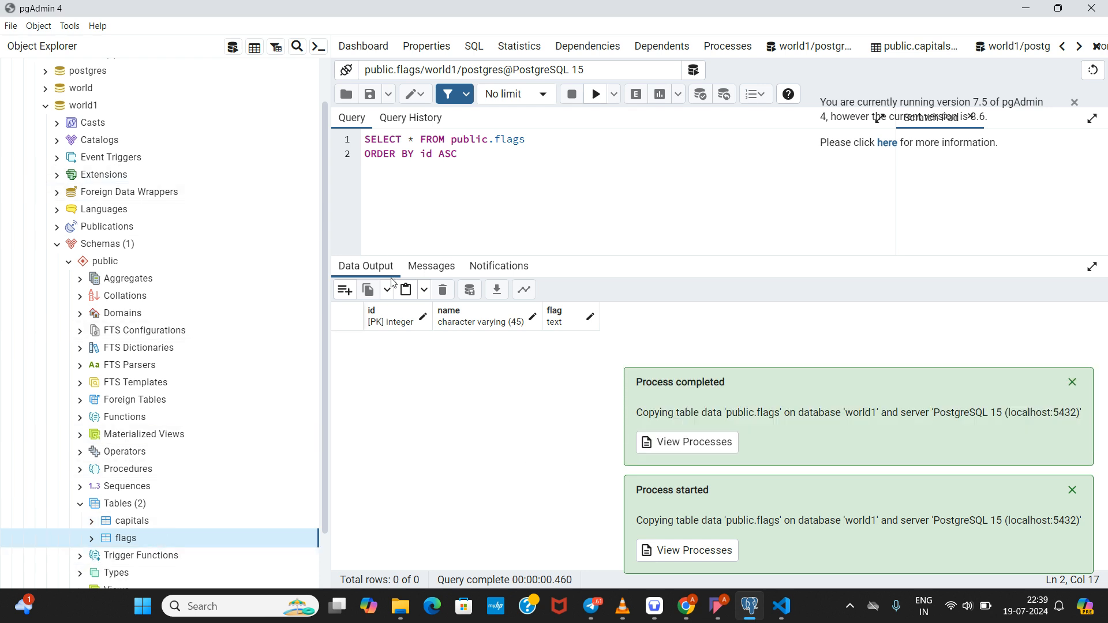
Step: Refresh the flags table and reload all of its rows
{"action": "right_click", "coordinate": [132, 540]}
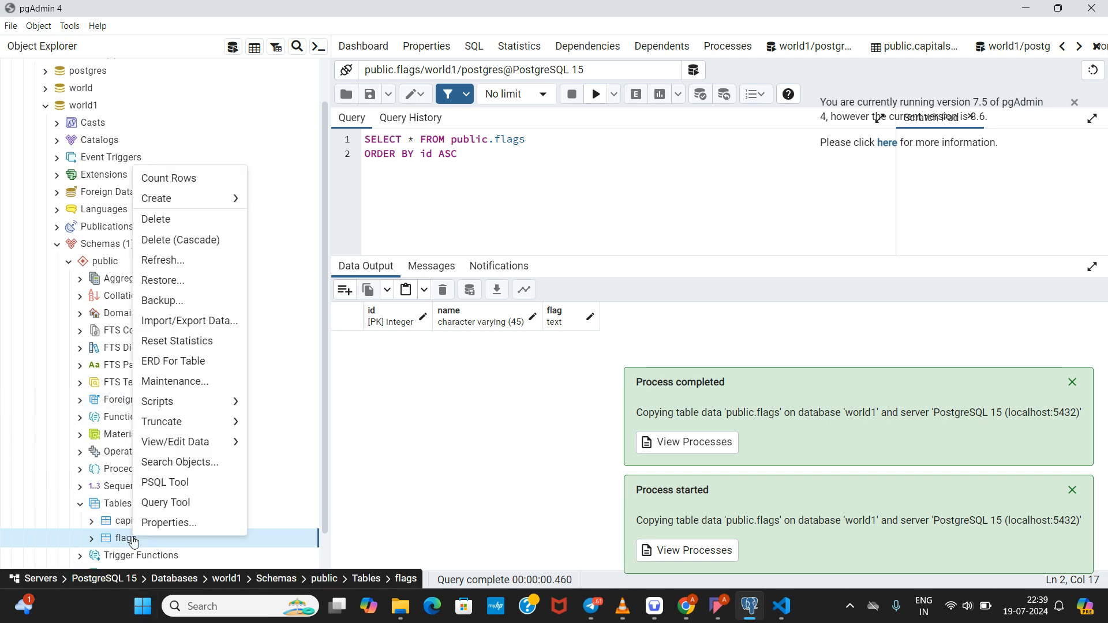
{"action": "left_click", "coordinate": [157, 261]}
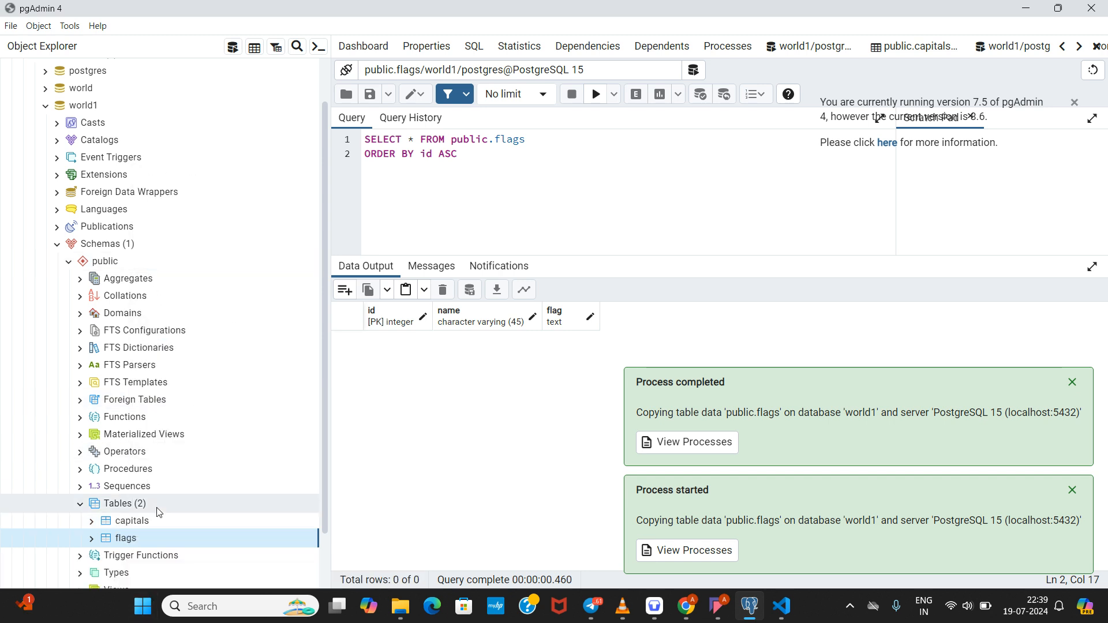
{"action": "right_click", "coordinate": [105, 541]}
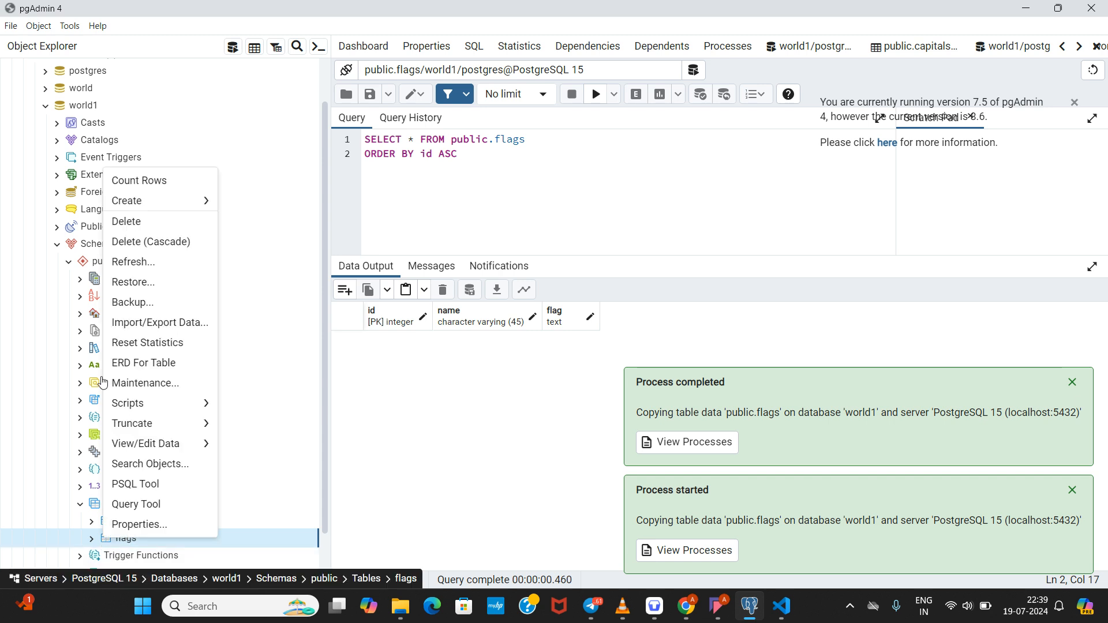
{"action": "mouse_move", "coordinate": [133, 444]}
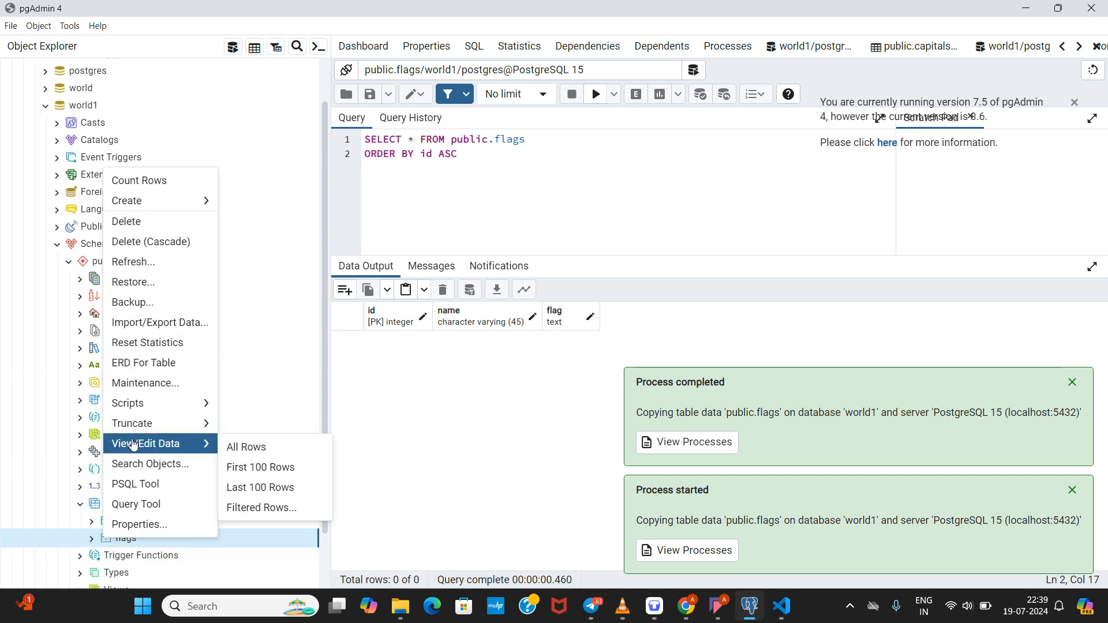
{"action": "left_click", "coordinate": [244, 448]}
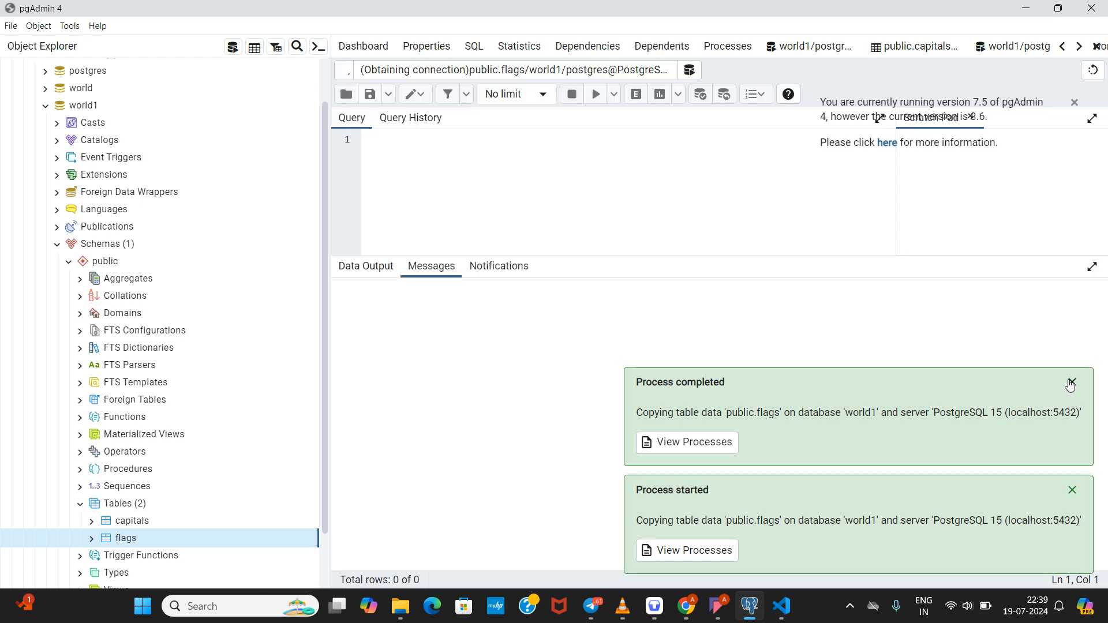
Step: Dismiss the import notices and scroll the grid to confirm all 250 rows
{"action": "left_click", "coordinate": [1070, 381]}
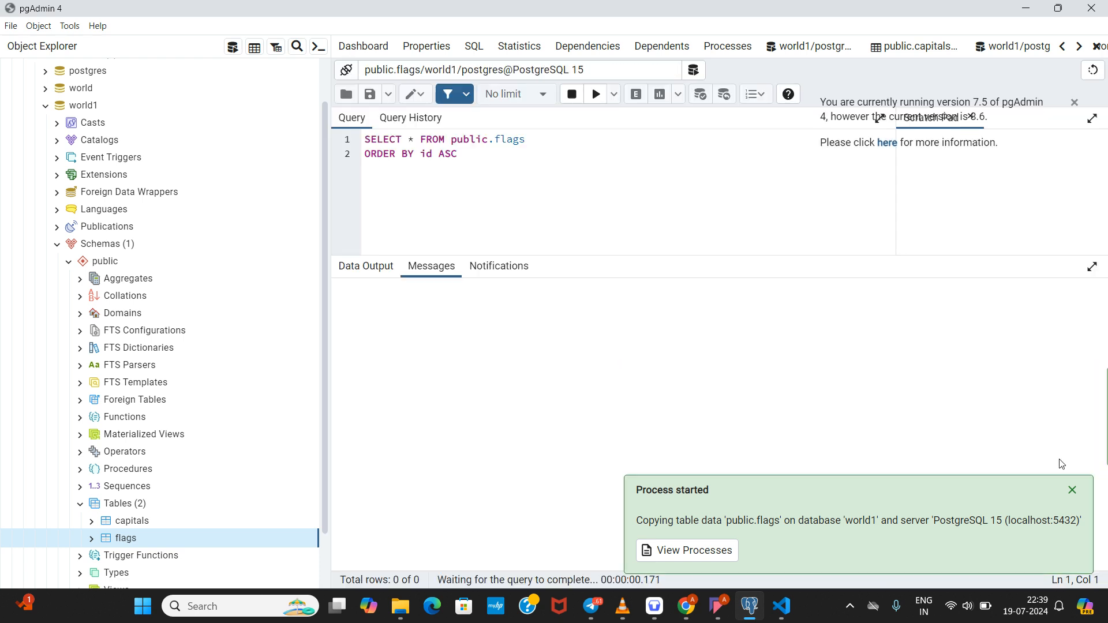
{"action": "left_click", "coordinate": [1069, 491]}
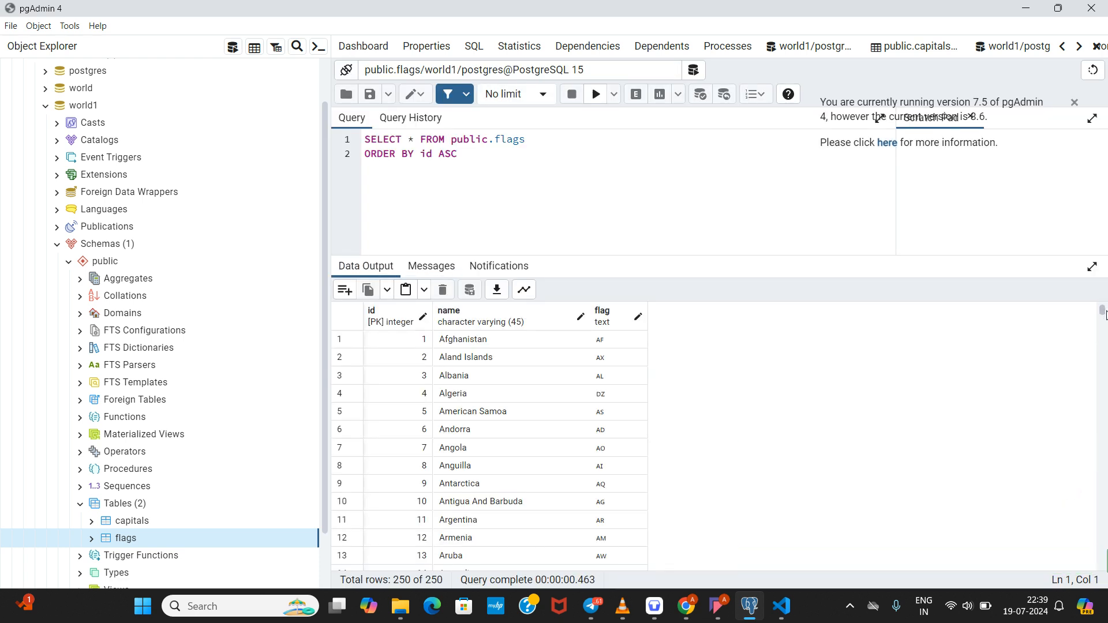
{"action": "left_click_drag", "start_coordinate": [1105, 314], "coordinate": [1104, 374]}
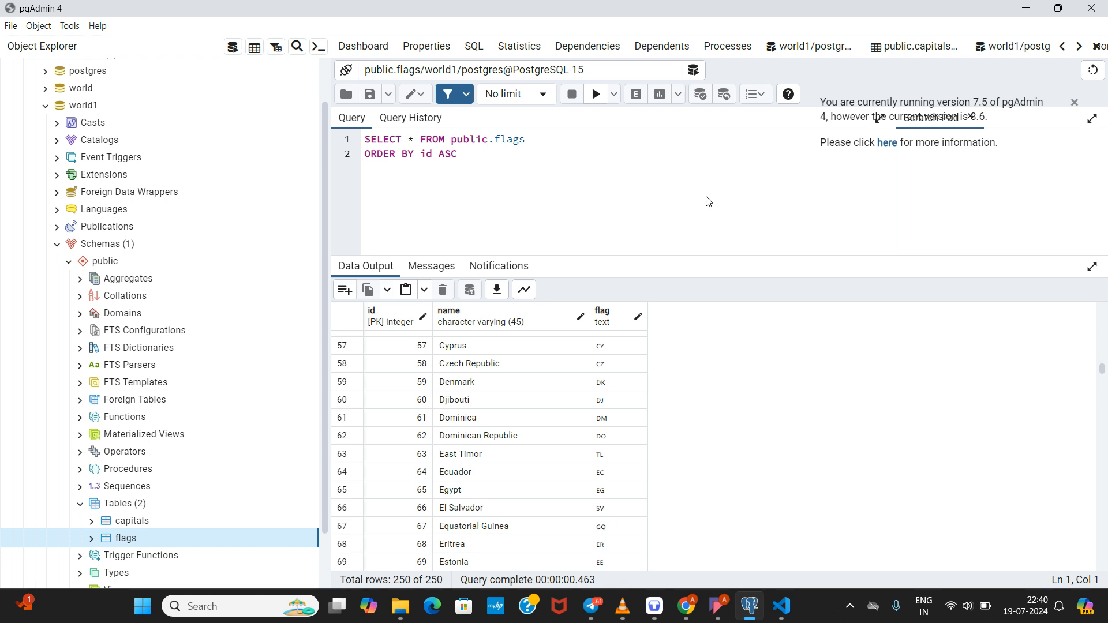
{"action": "left_click_drag", "start_coordinate": [587, 195], "coordinate": [342, 126]}
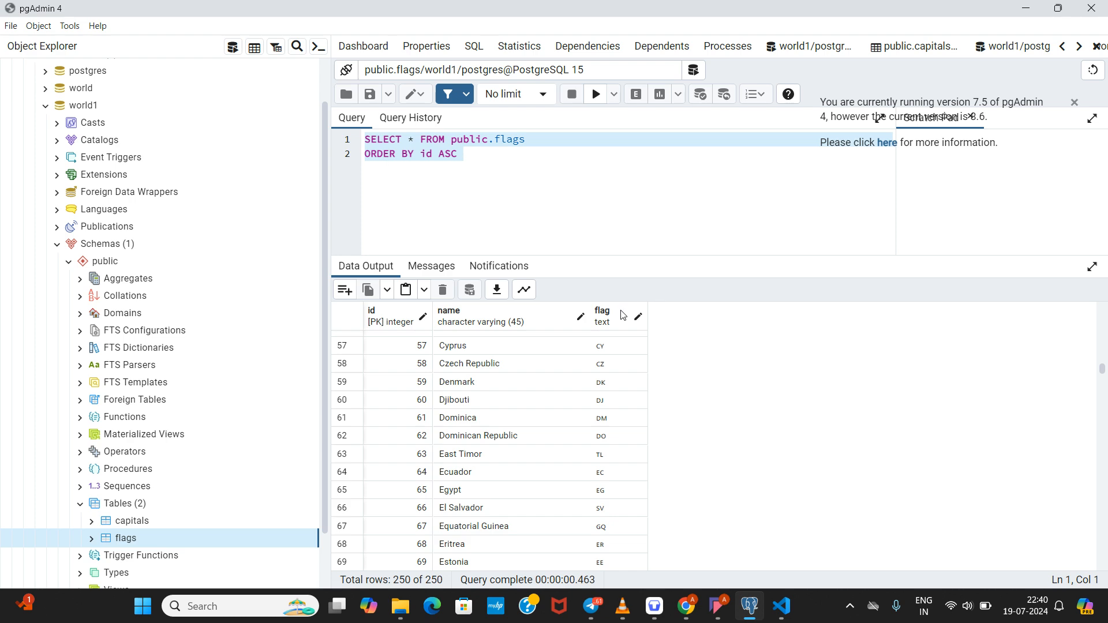
{"action": "mouse_move", "coordinate": [719, 606]}
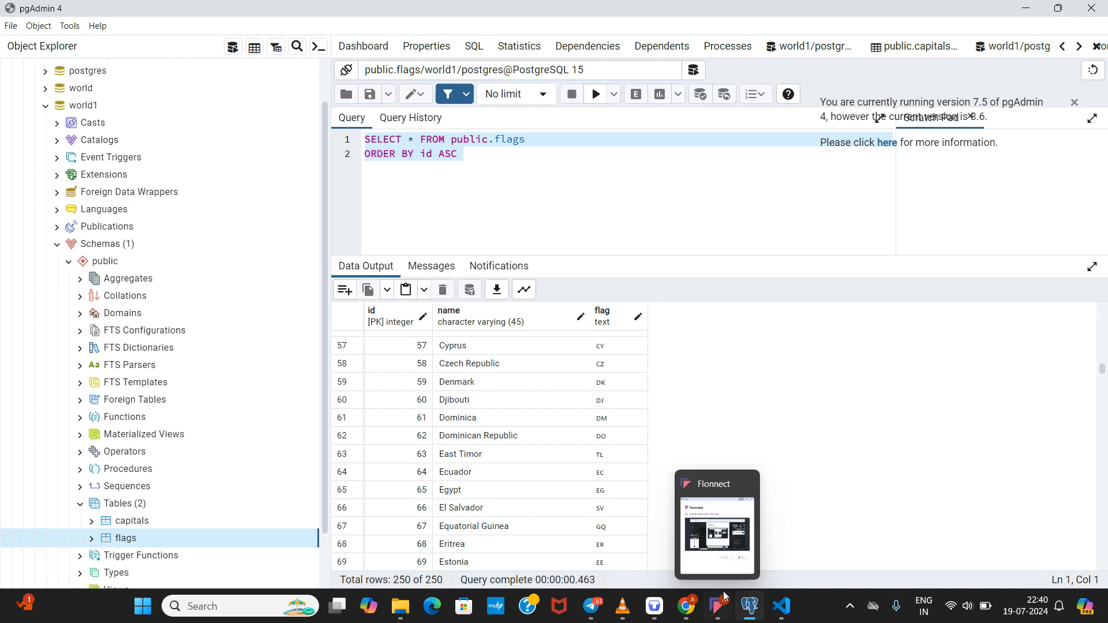